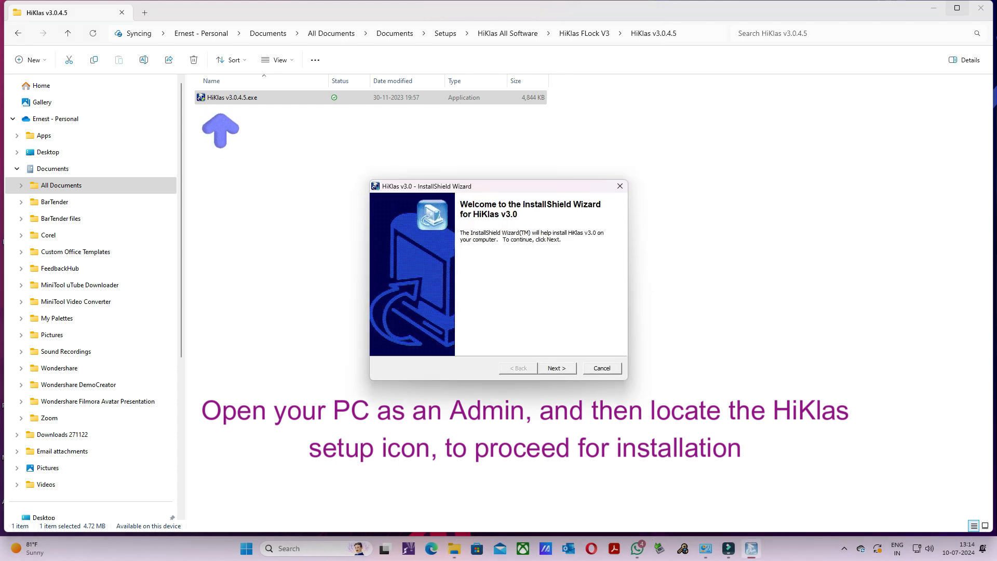
- Start the HiKlas v3.0 installation with English as the setup language and continue to the customer information
{"action": "left_click", "coordinate": [557, 369]}
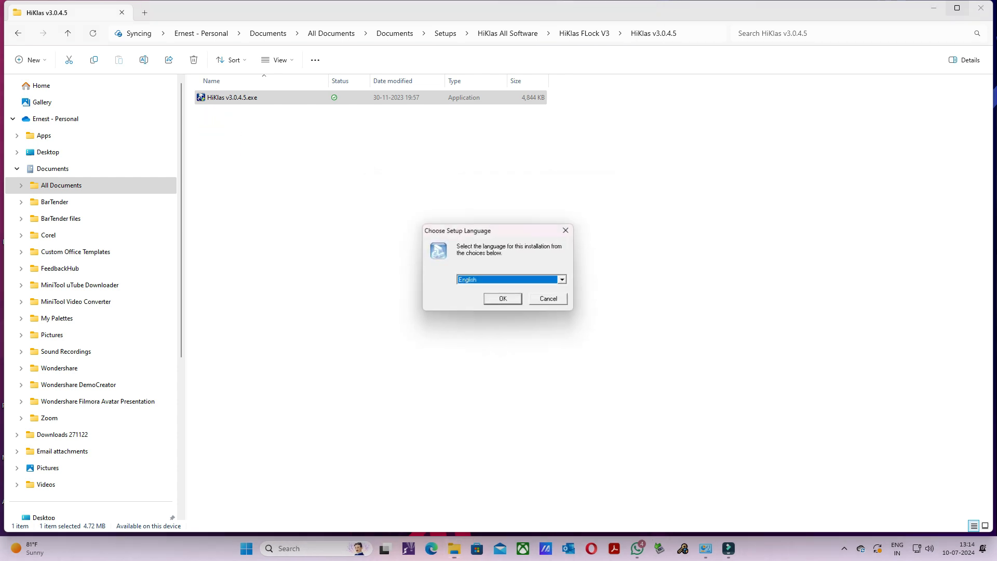
{"action": "key", "text": "Return"}
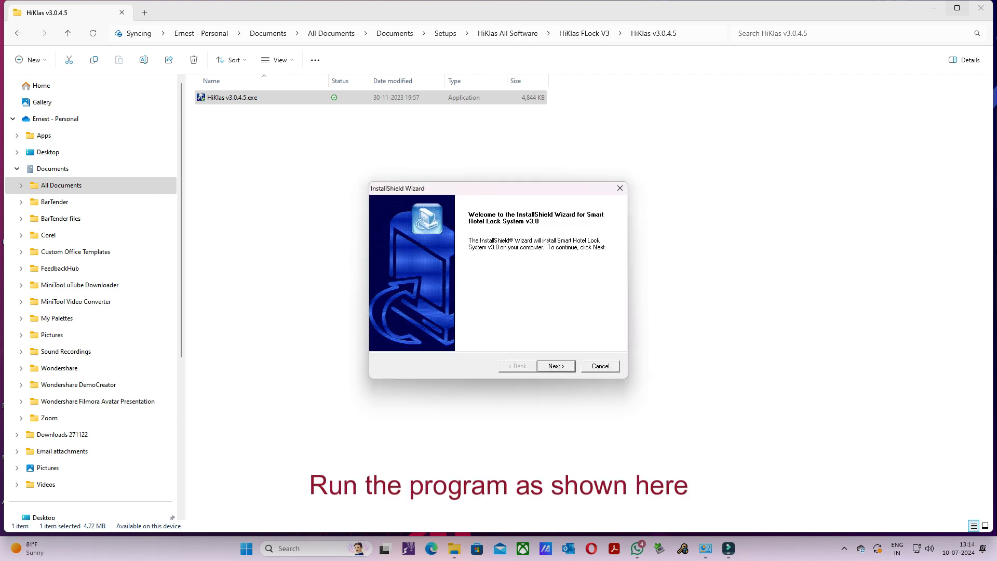
{"action": "key", "text": "Return"}
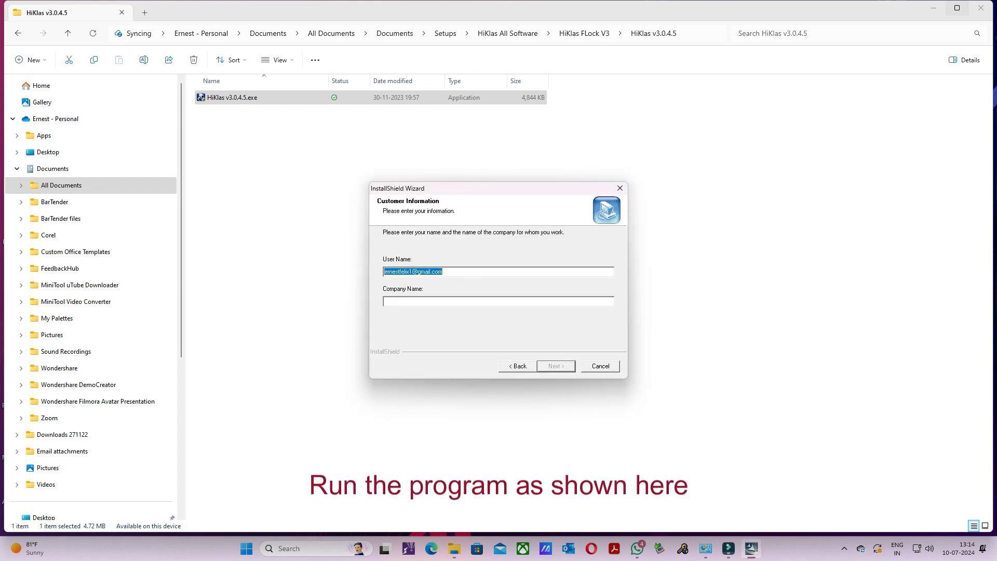
- Enter Radisson Hotel as the company name in the customer information and continue the setup
{"action": "left_click", "coordinate": [395, 302]}
{"action": "type", "text": "Rad"}
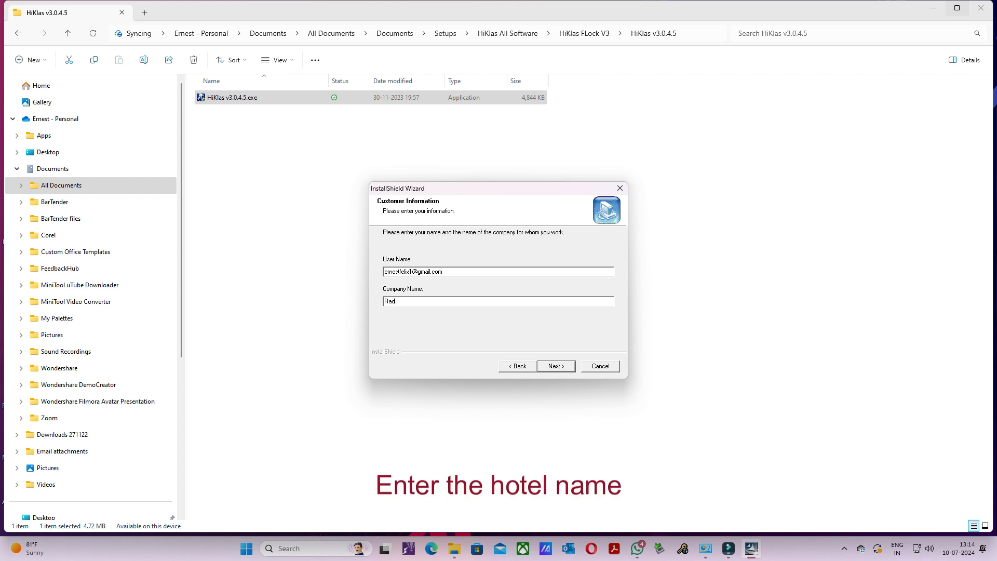
{"action": "type", "text": "isson Hotel"}
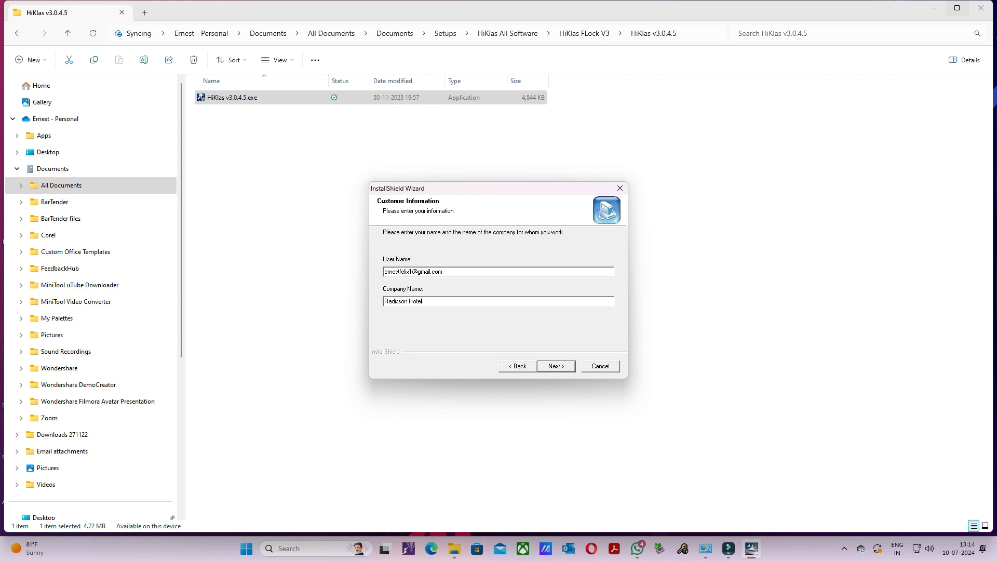
{"action": "key", "text": "Return"}
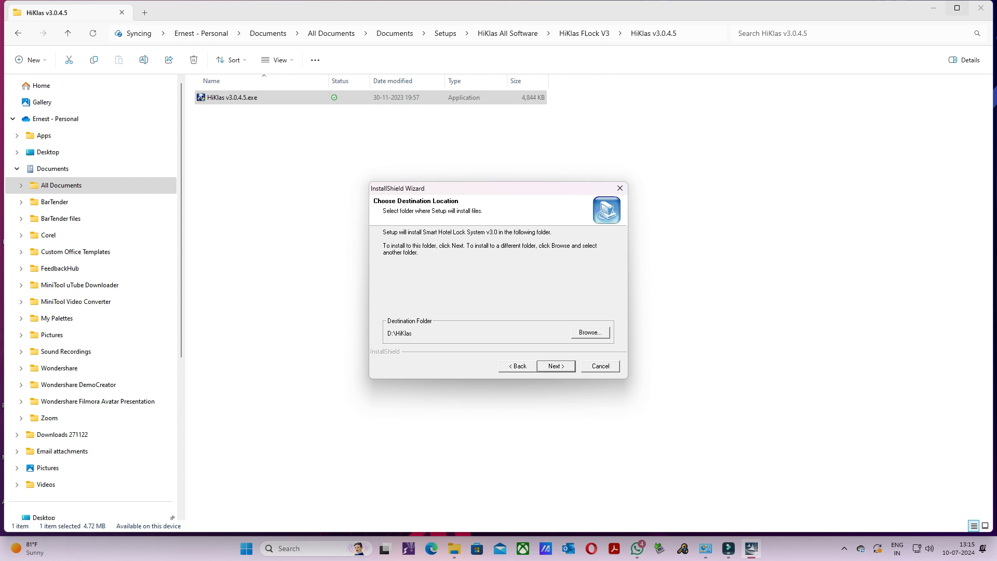
- Install Smart Hotel Lock System v3.0 to D:\HiKlas with the Custom setup type and the Smart Hotel Lock System program folder
{"action": "key", "text": "Return"}
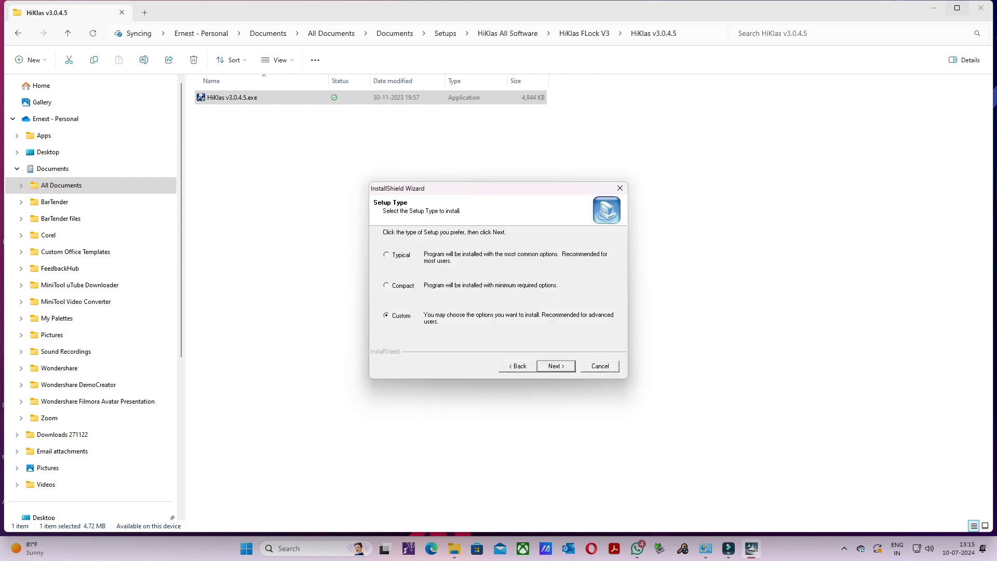
{"action": "key", "text": "Return"}
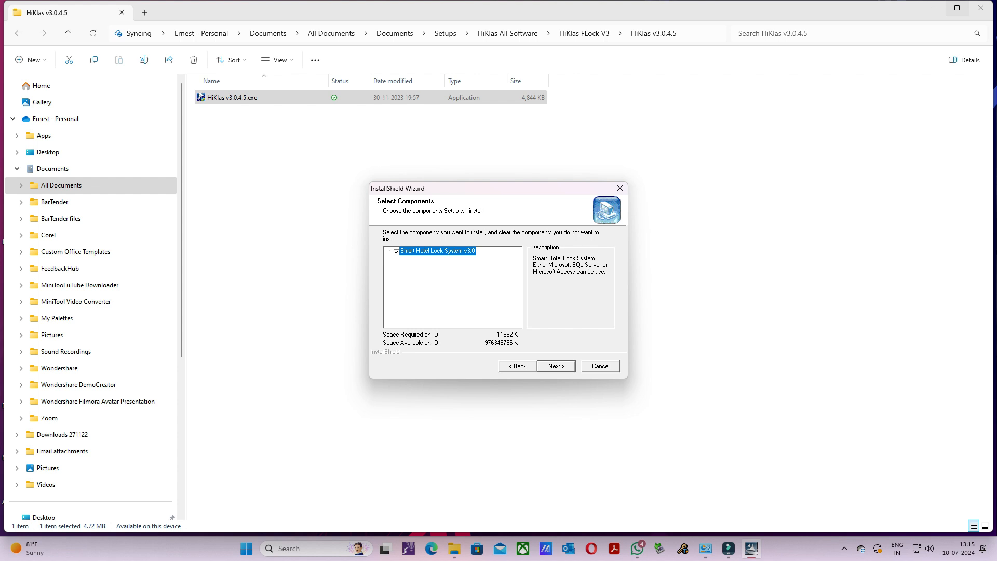
{"action": "key", "text": "Return"}
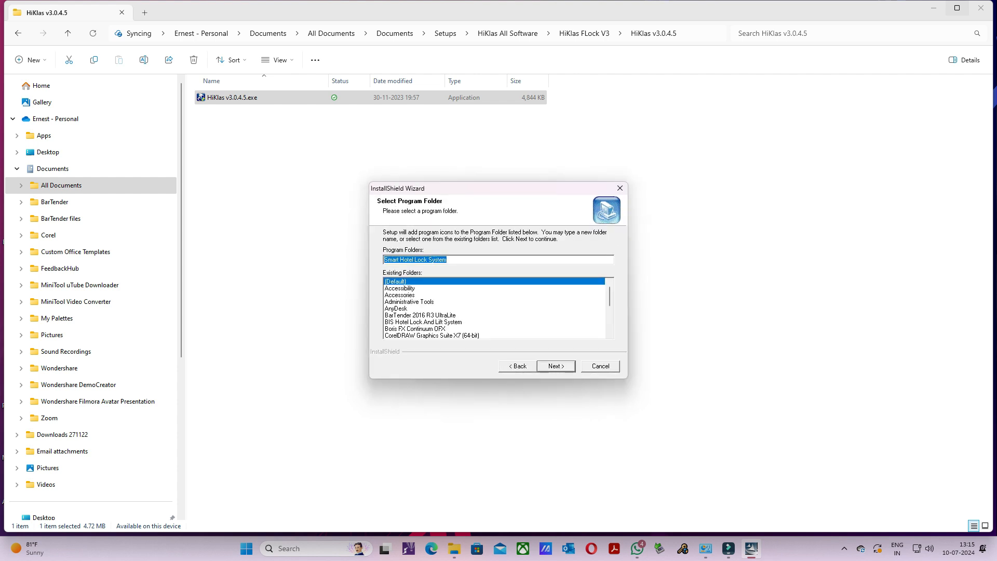
{"action": "key", "text": "Return"}
{"action": "key", "text": "Return"}
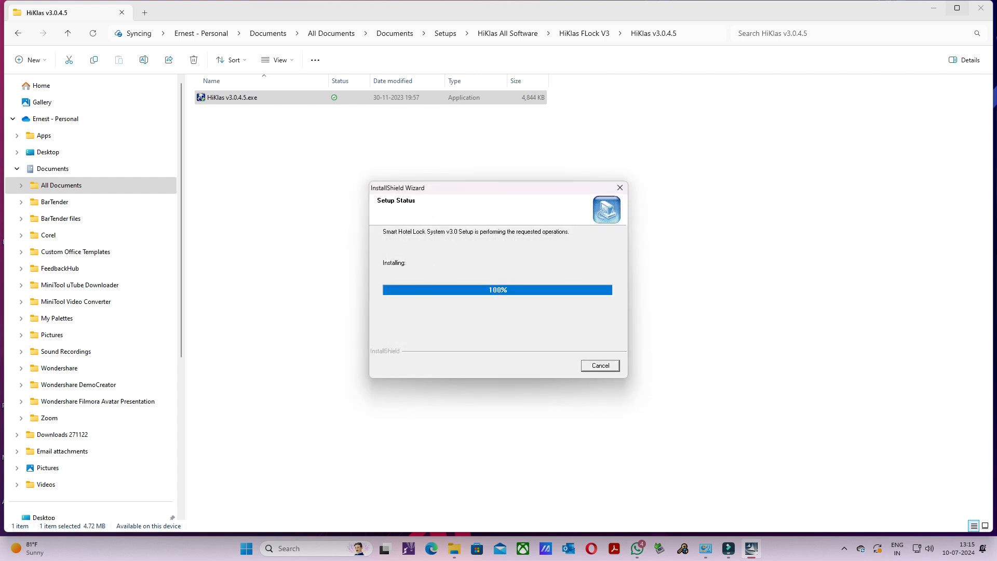
{"action": "key", "text": "Return"}
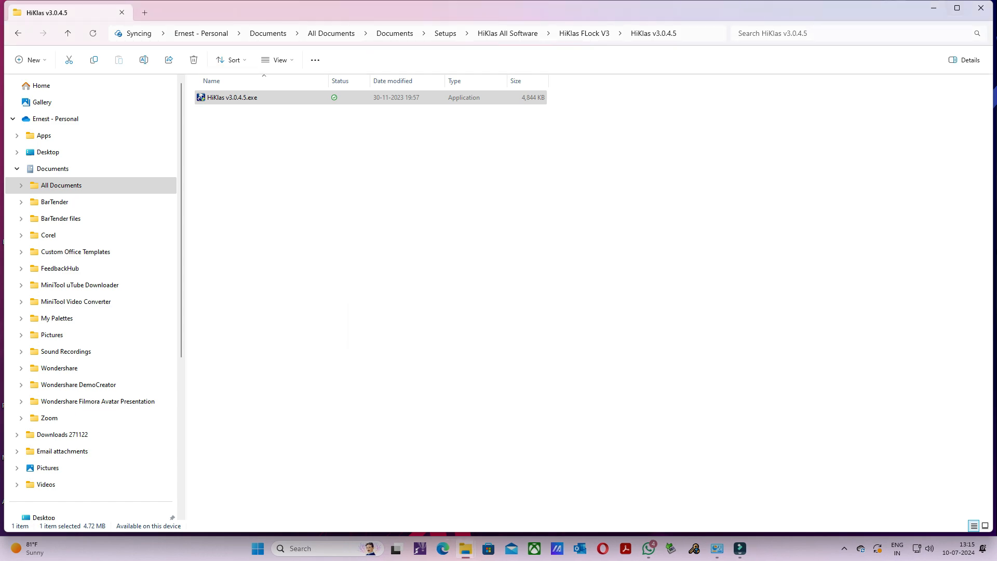
- Set the HiKlas v3.0 desktop shortcut's compatibility to always run the program as an administrator
{"action": "key", "text": "super+d"}
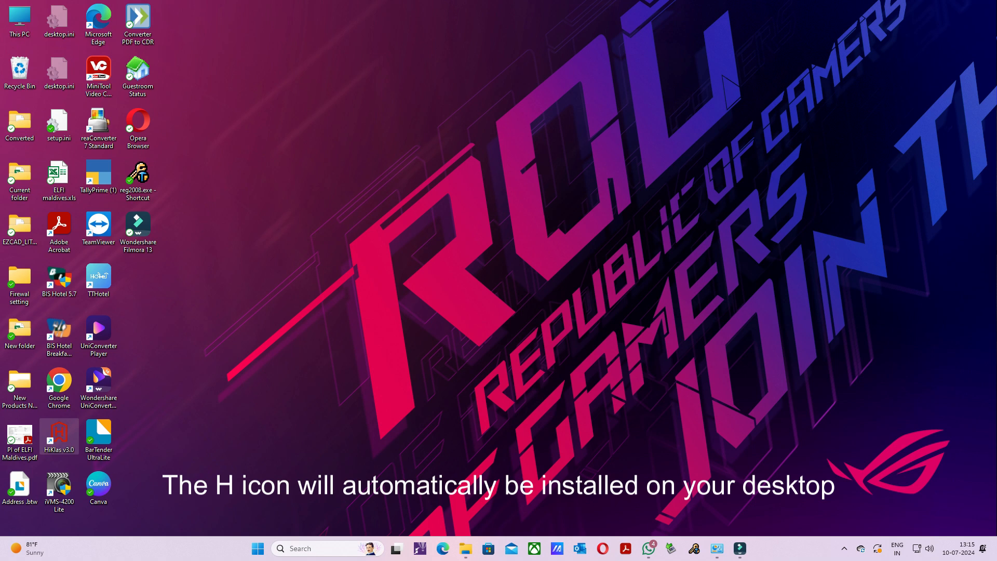
{"action": "right_click", "coordinate": [57, 449]}
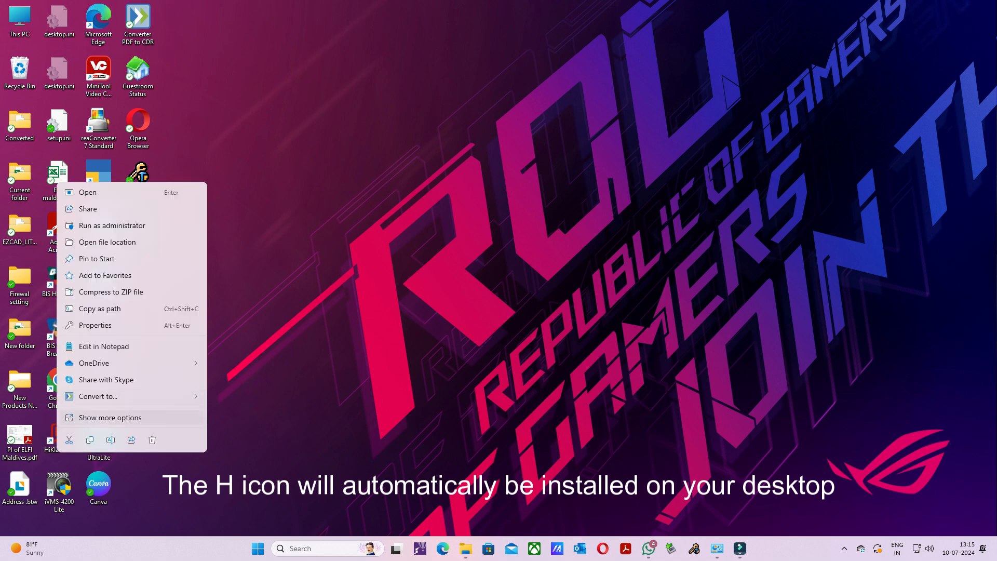
{"action": "left_click", "coordinate": [110, 418]}
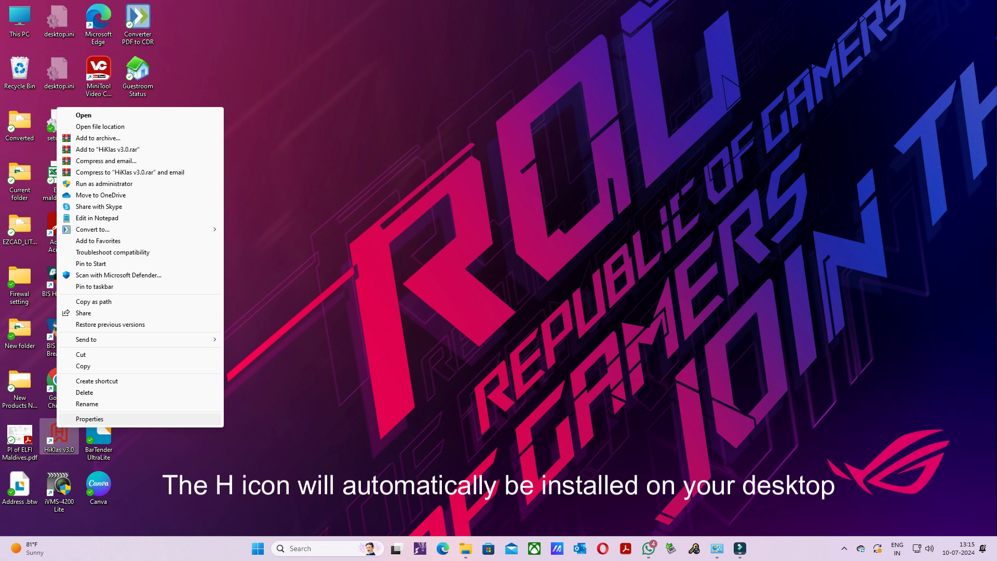
{"action": "left_click", "coordinate": [89, 419]}
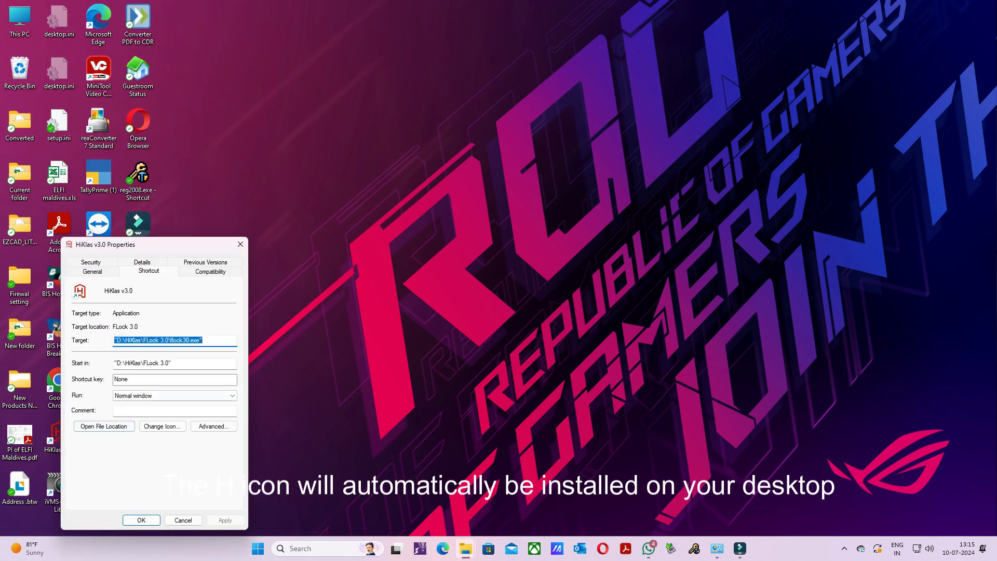
{"action": "left_click", "coordinate": [210, 272]}
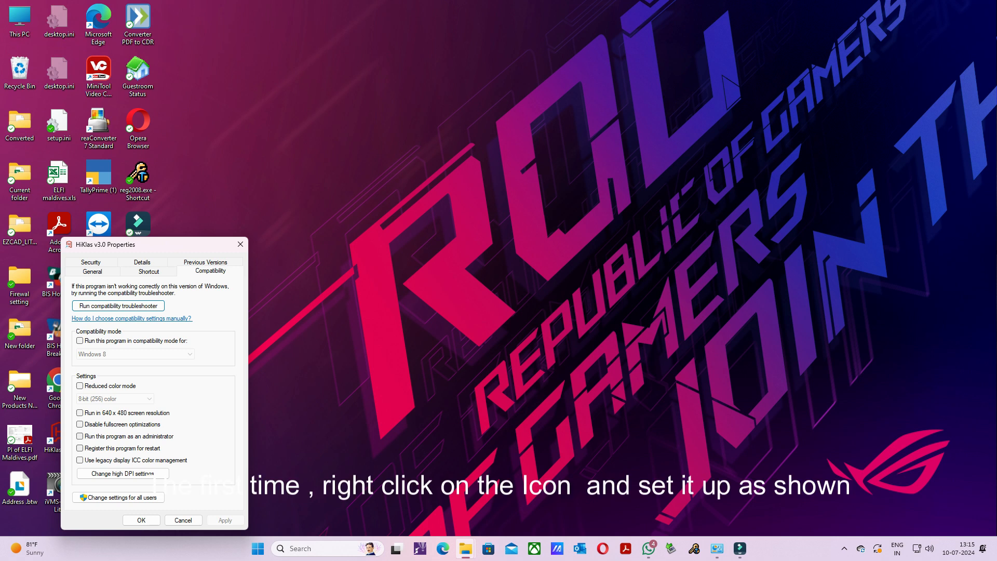
{"action": "left_click", "coordinate": [79, 436]}
{"action": "left_click", "coordinate": [225, 520]}
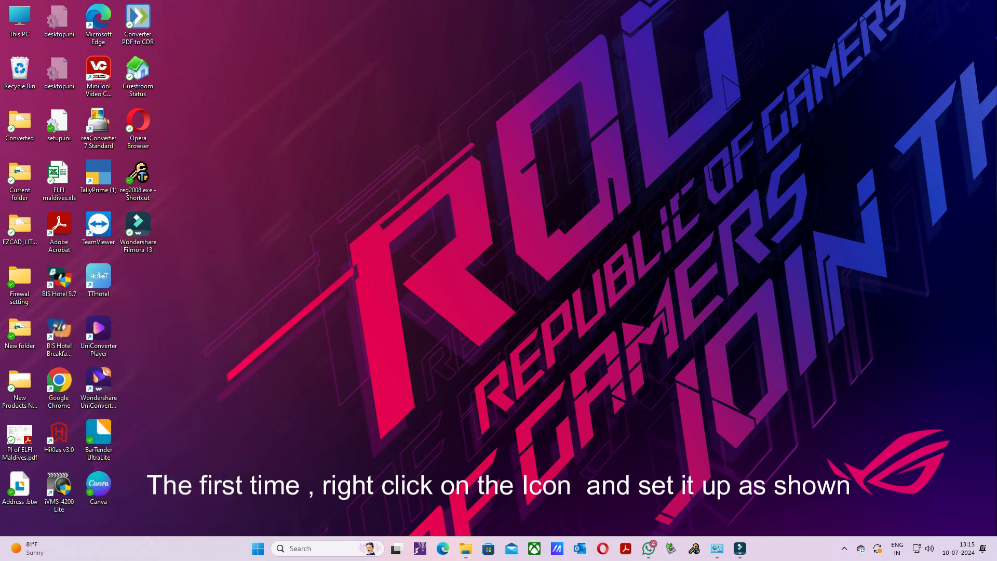
{"action": "left_click", "coordinate": [141, 520]}
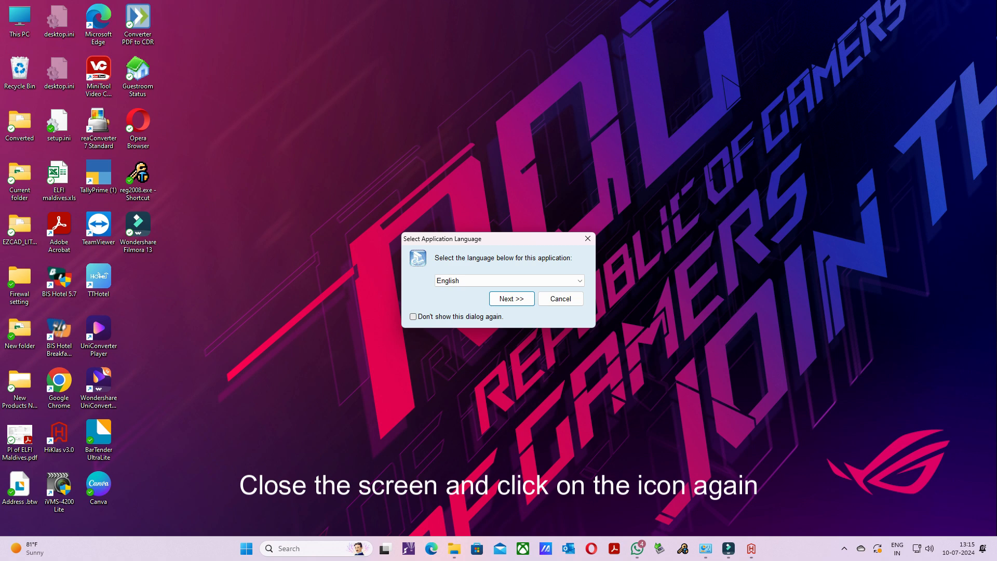
- Start HiKlas in English with the MS Access database flock30.mdb, suppressing the database dialog in future, and log in with blank credentials
{"action": "key", "text": "Return"}
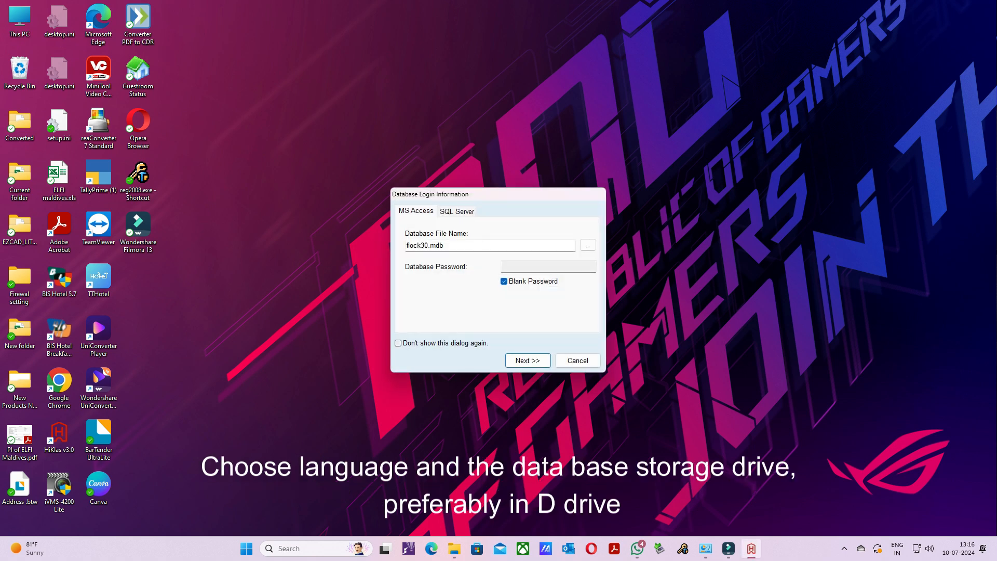
{"action": "left_click", "coordinate": [399, 344]}
{"action": "left_click", "coordinate": [528, 360]}
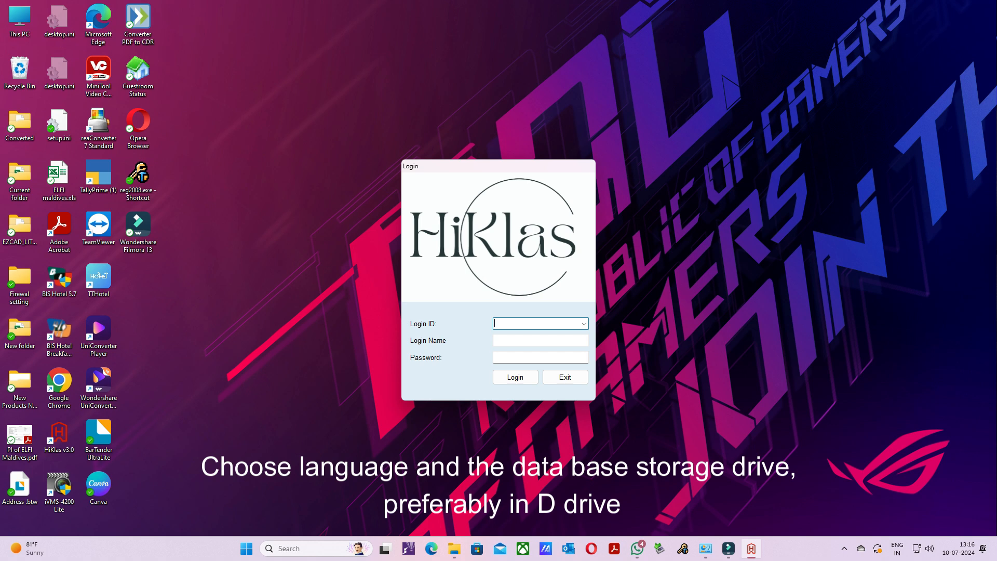
{"action": "key", "text": "Return"}
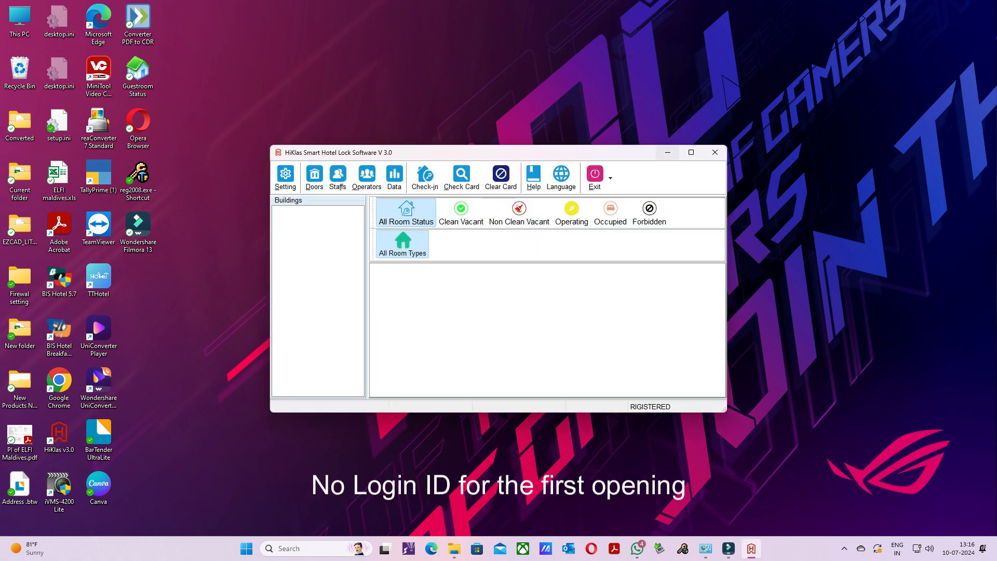
- Maximize the main window and set the reader model to FE-01(S9) in the options
{"action": "left_click", "coordinate": [691, 152]}
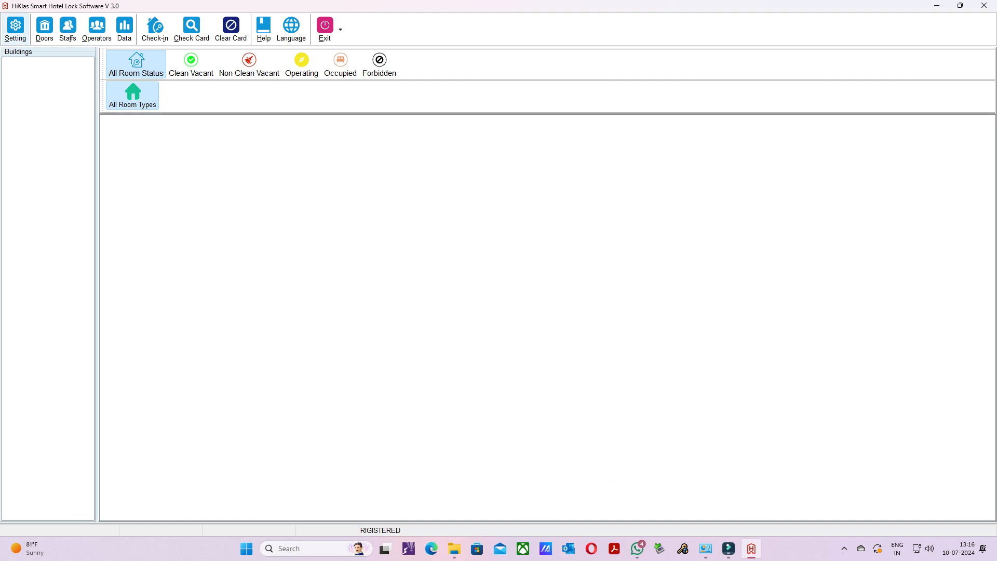
{"action": "left_click", "coordinate": [15, 29]}
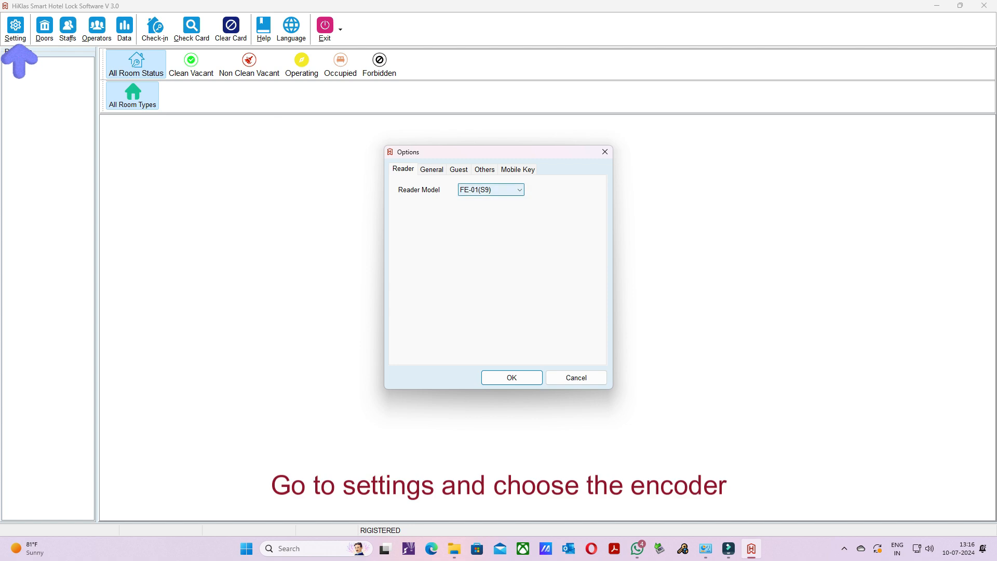
{"action": "left_click", "coordinate": [519, 190]}
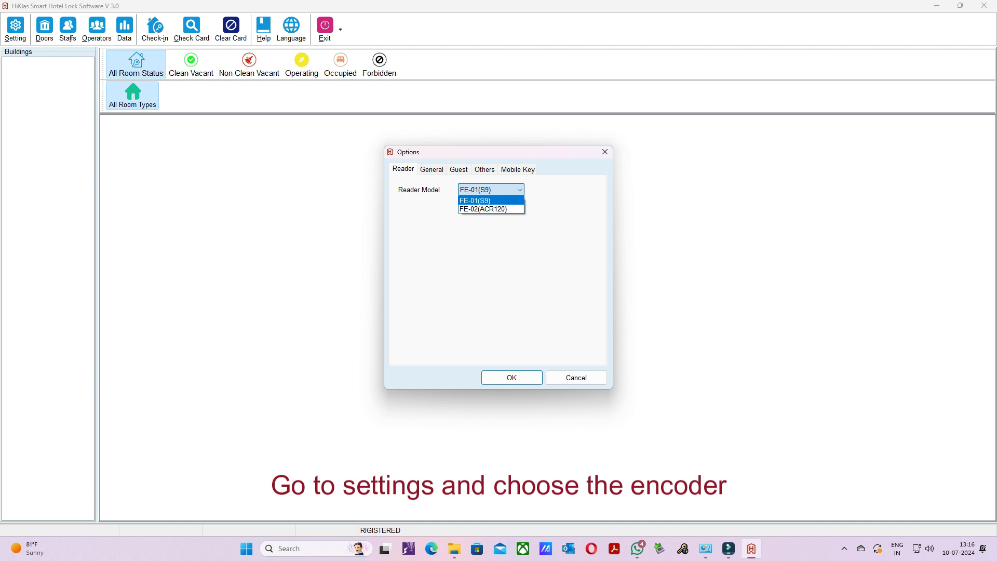
{"action": "left_click", "coordinate": [491, 201]}
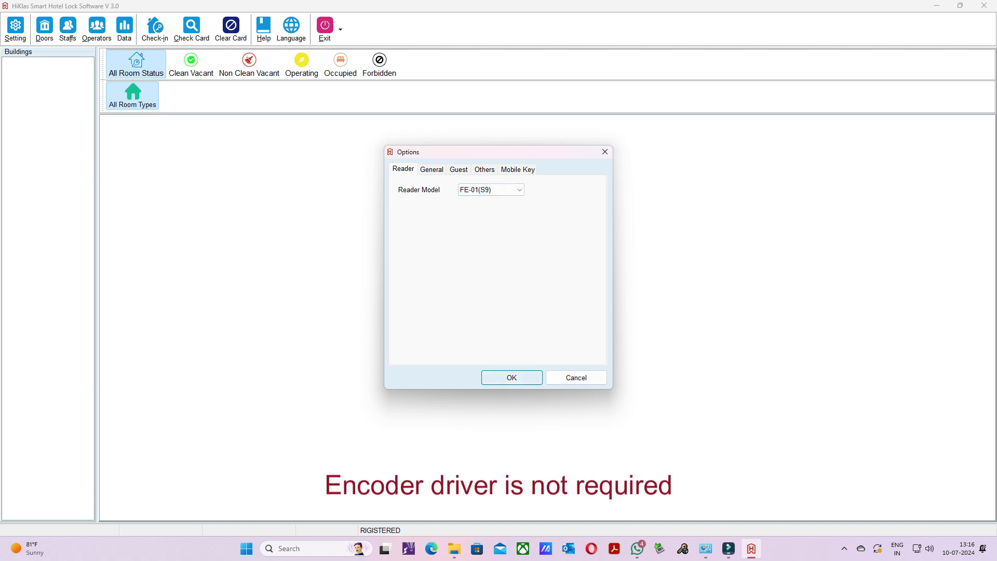
{"action": "left_click", "coordinate": [512, 378]}
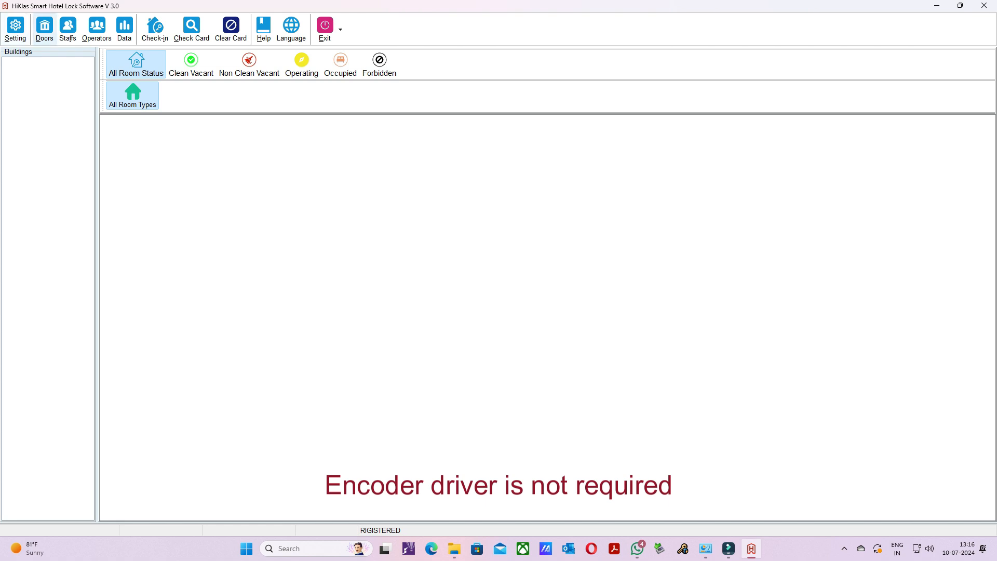
- Create Building no 1 in door management with the name A Block
{"action": "left_click", "coordinate": [44, 26]}
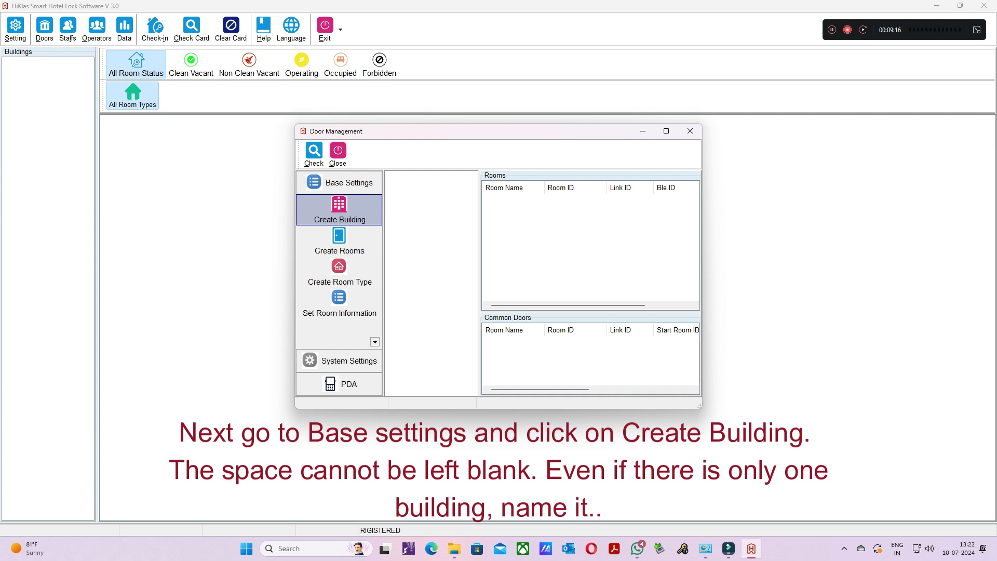
{"action": "left_click", "coordinate": [340, 210]}
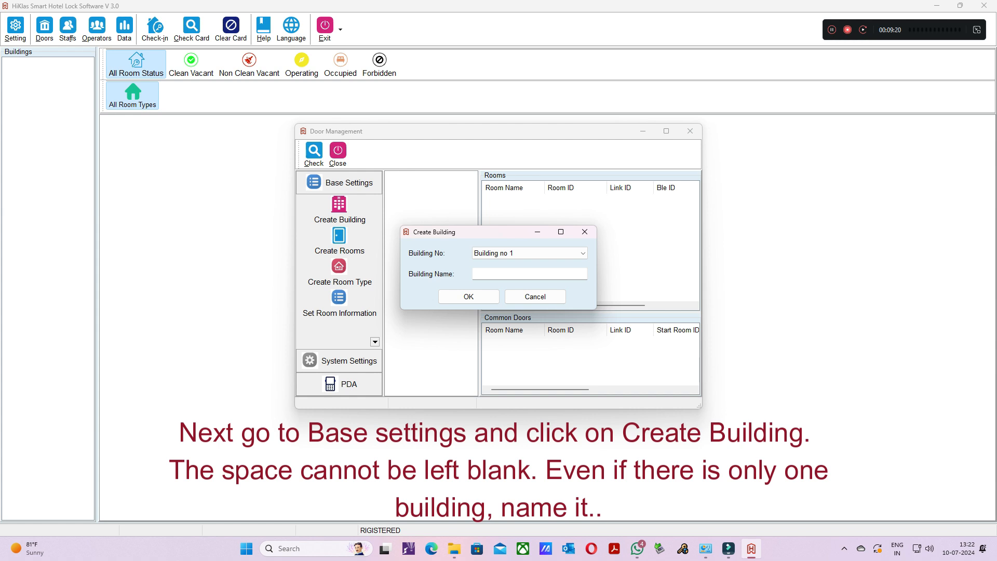
{"action": "left_click", "coordinate": [529, 274]}
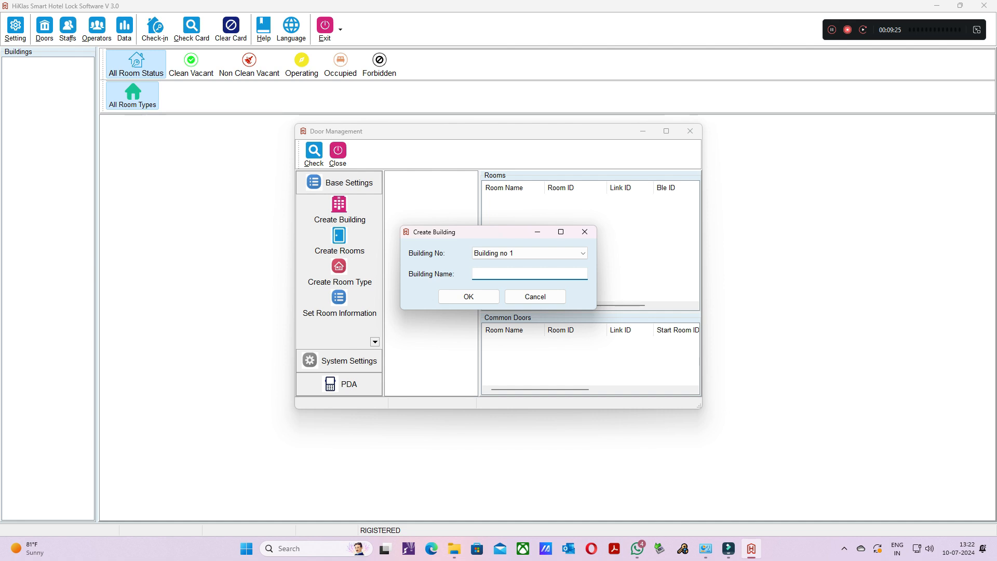
{"action": "type", "text": "A Block"}
{"action": "left_click", "coordinate": [469, 297]}
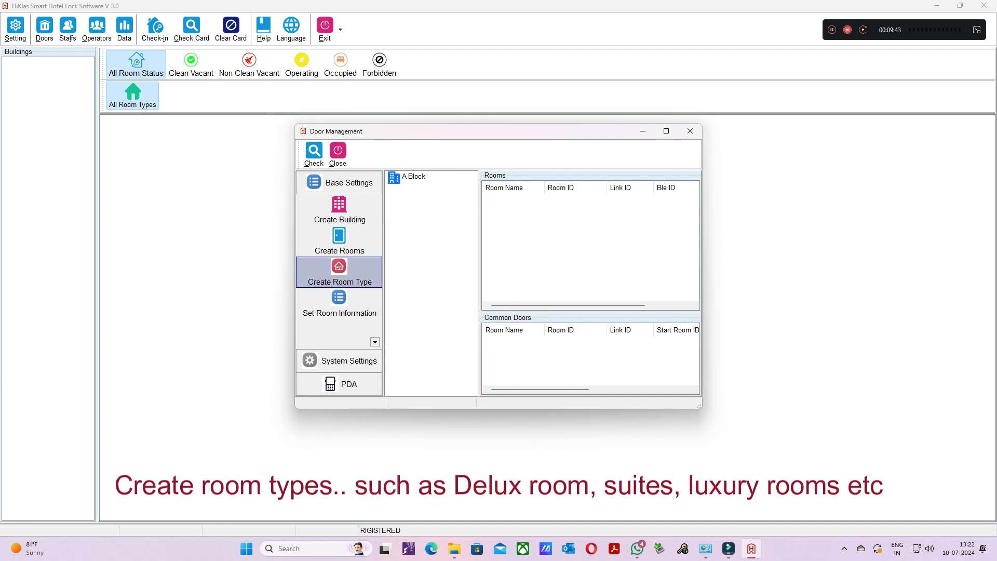
- Add a room type named Deluxe under the ID Room Type 1
{"action": "left_click", "coordinate": [339, 273]}
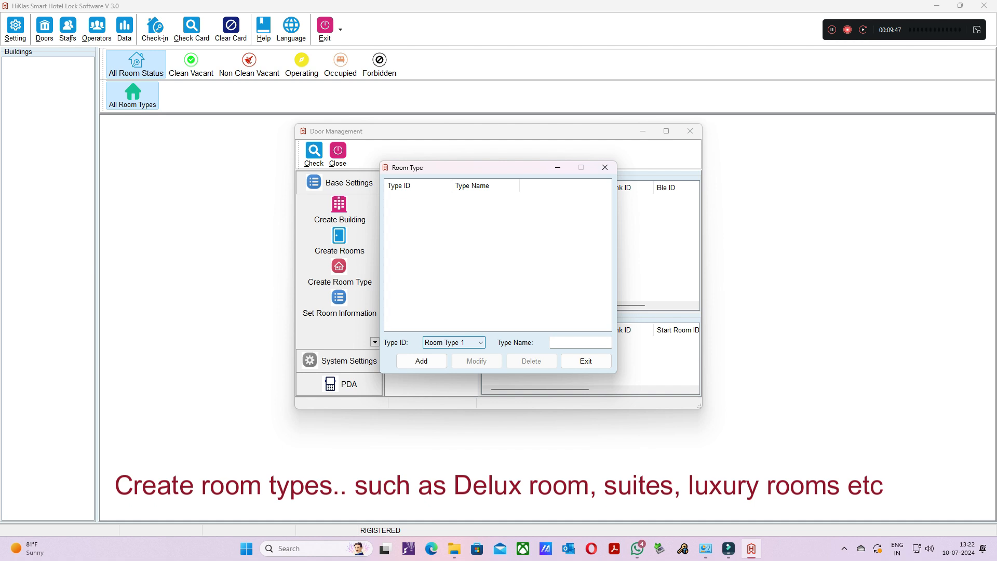
{"action": "left_click", "coordinate": [576, 343]}
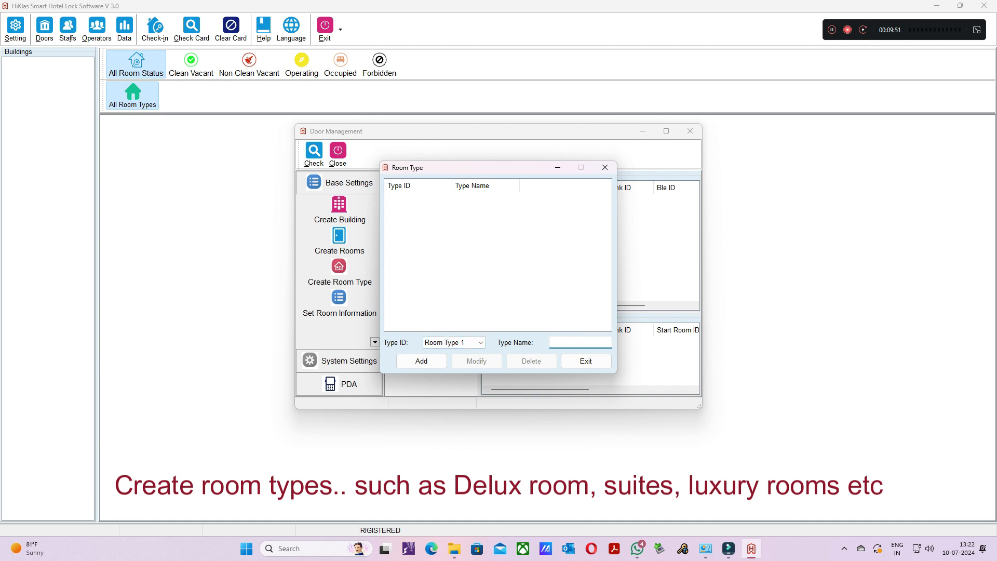
{"action": "type", "text": "D"}
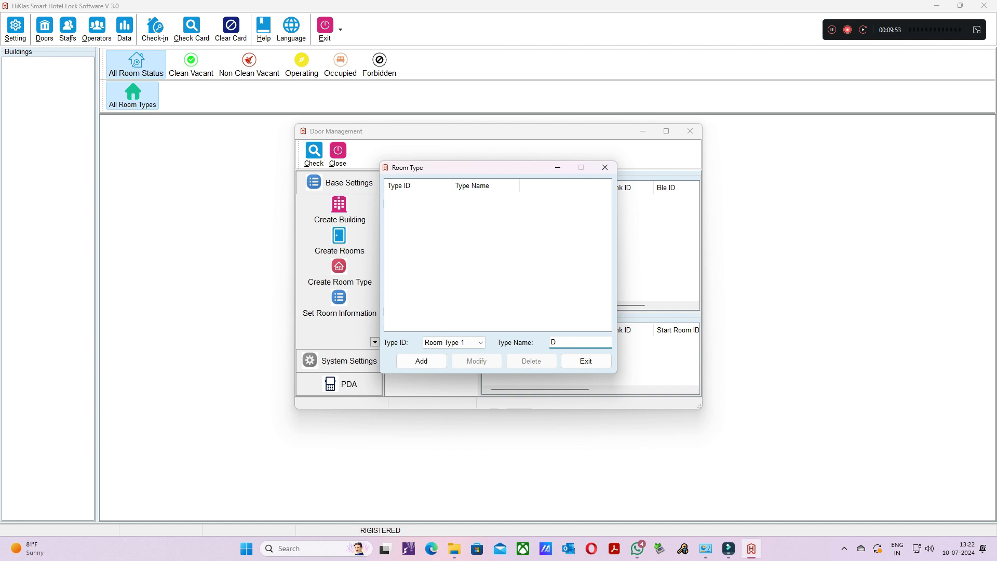
{"action": "type", "text": "eluxe"}
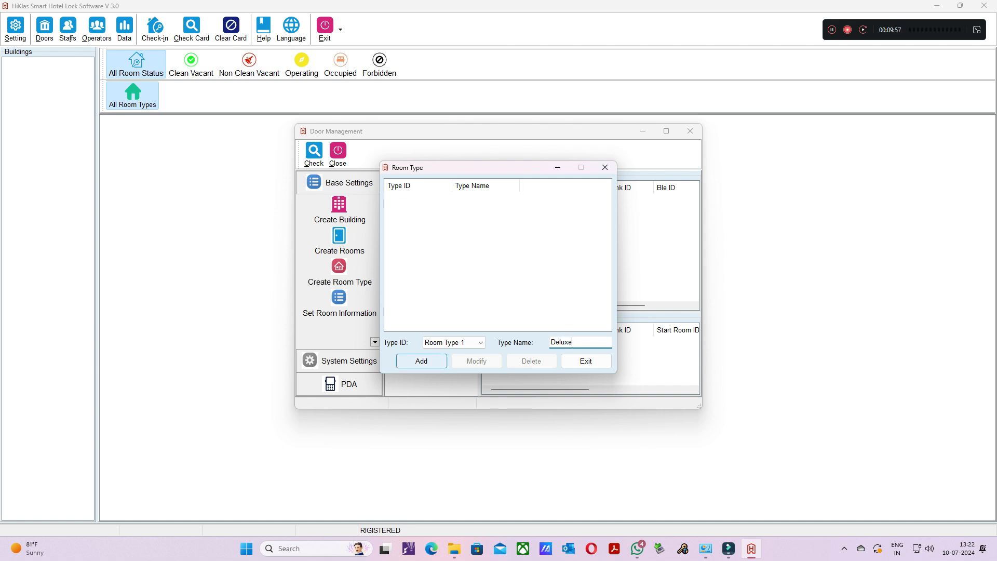
{"action": "left_click", "coordinate": [422, 361]}
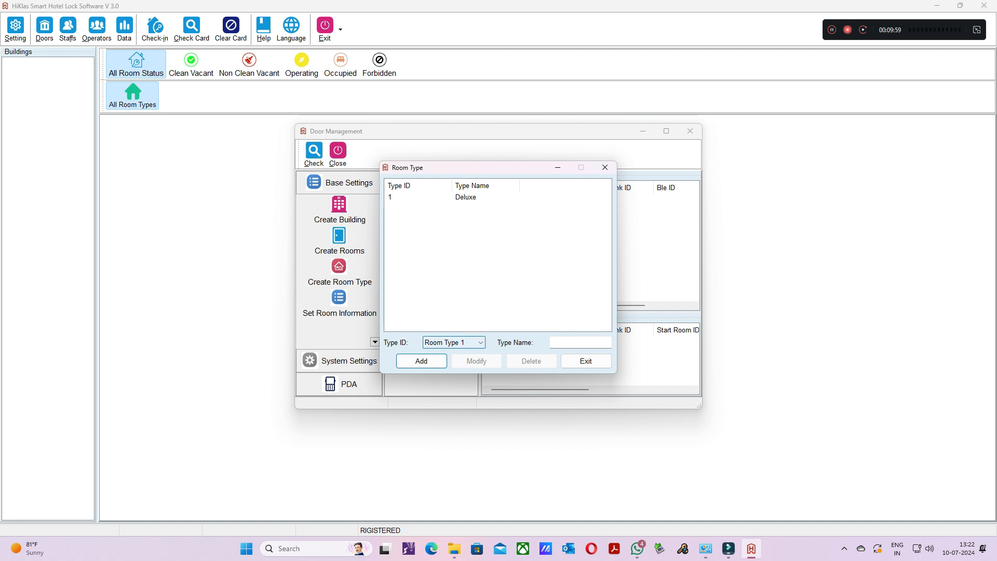
- Add a room type named Suite under the ID Room Type 2 and close the room type window
{"action": "left_click", "coordinate": [454, 343]}
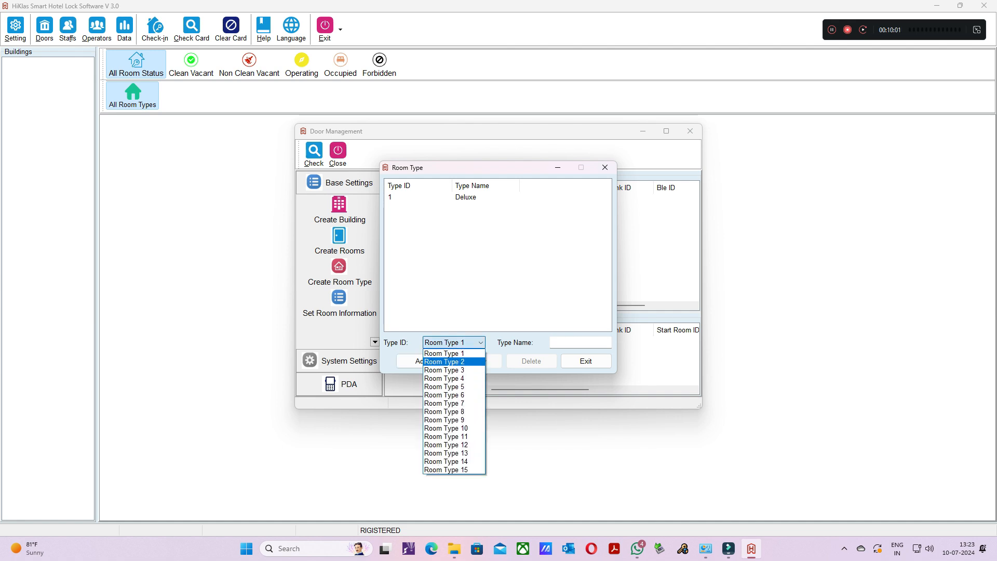
{"action": "left_click", "coordinate": [444, 362]}
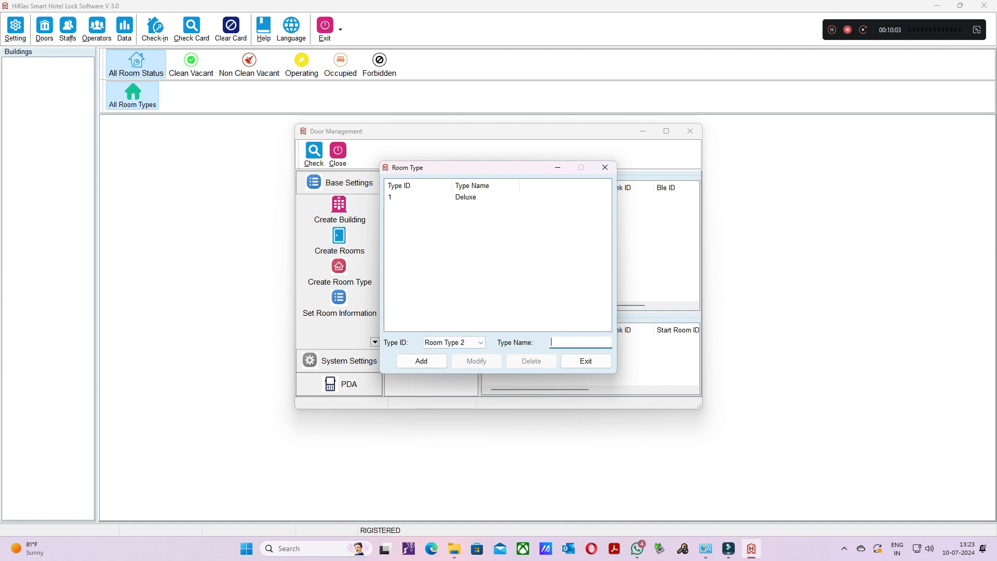
{"action": "type", "text": "su"}
{"action": "key", "text": "BackSpace"}
{"action": "key", "text": "BackSpace"}
{"action": "type", "text": "Suite"}
{"action": "left_click", "coordinate": [421, 361]}
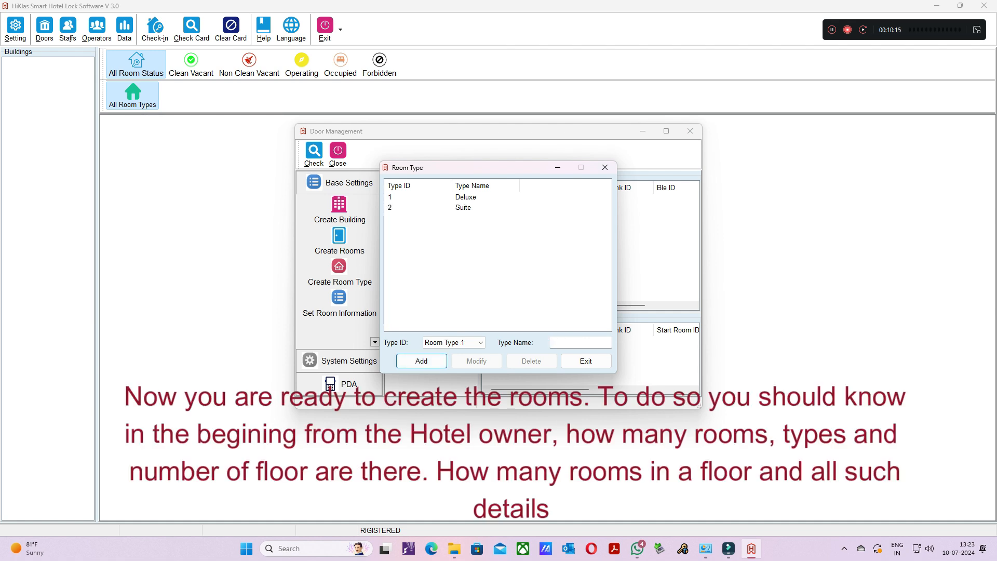
{"action": "left_click", "coordinate": [586, 361]}
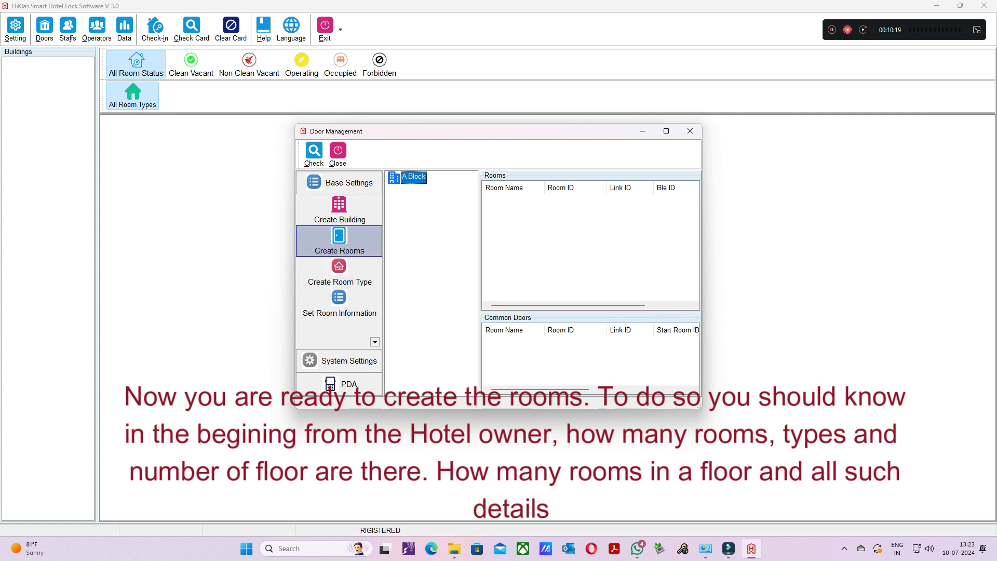
- Create 10 rooms on floor 1 of A Block with the room name template 1## and start room number 1
{"action": "left_click", "coordinate": [339, 241]}
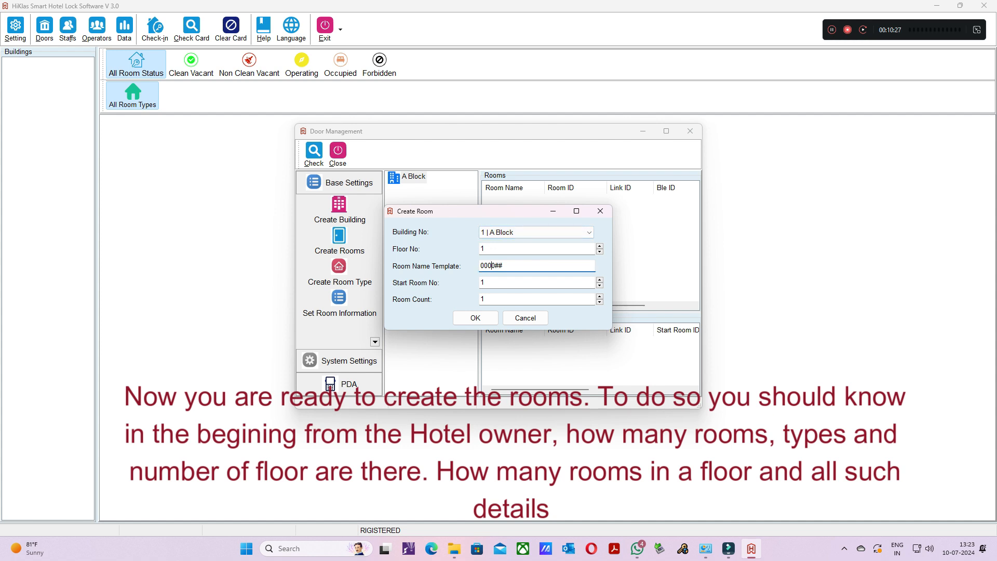
{"action": "type", "text": "0"}
{"action": "key", "text": "BackSpace"}
{"action": "key", "text": "BackSpace"}
{"action": "key", "text": "BackSpace"}
{"action": "key", "text": "BackSpace"}
{"action": "type", "text": "1"}
{"action": "left_click", "coordinate": [487, 299]}
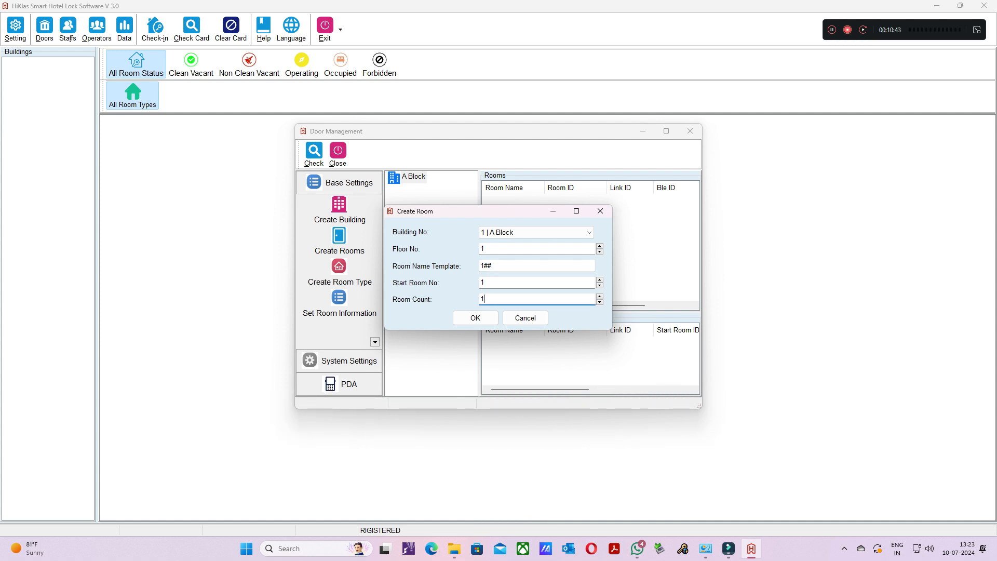
{"action": "type", "text": "0"}
{"action": "left_click", "coordinate": [475, 318]}
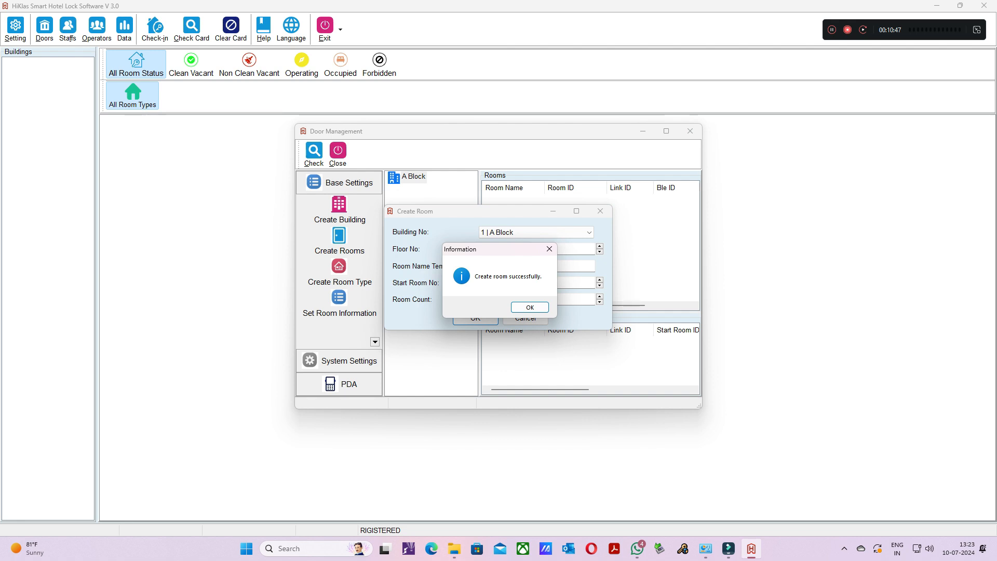
{"action": "left_click", "coordinate": [530, 308]}
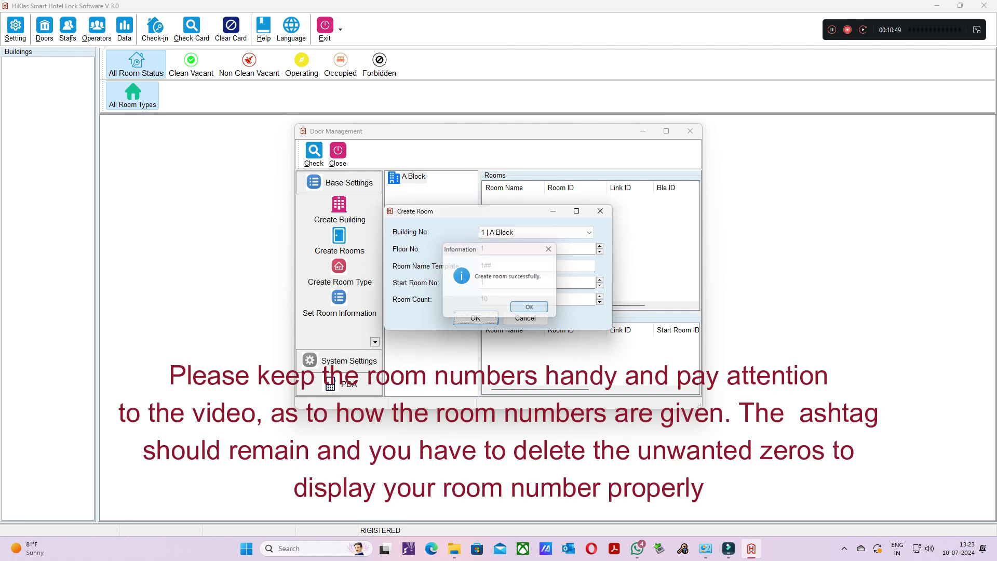
{"action": "left_click", "coordinate": [526, 318]}
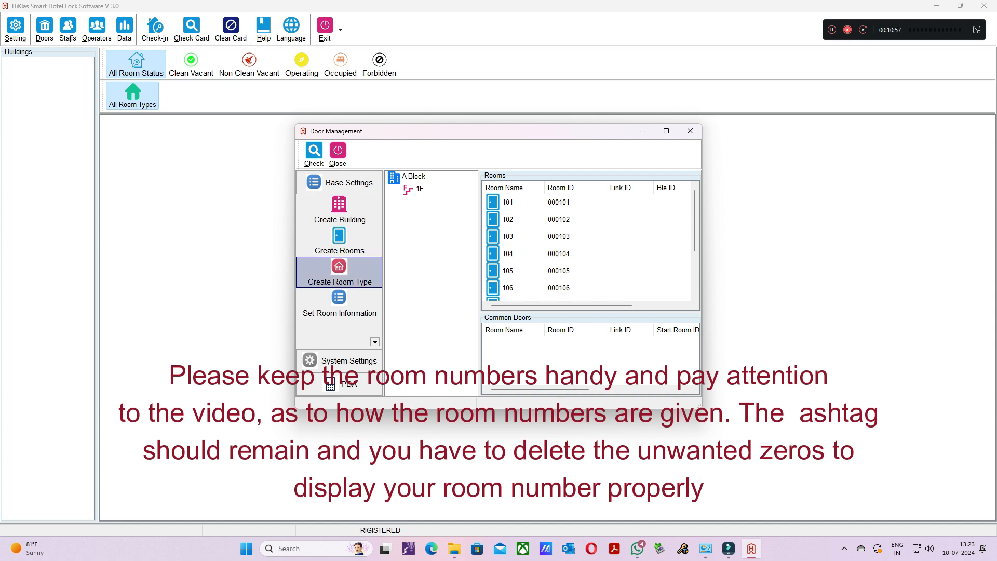
{"action": "scroll", "coordinate": [587, 244], "scroll_direction": "down", "scroll_amount": 2}
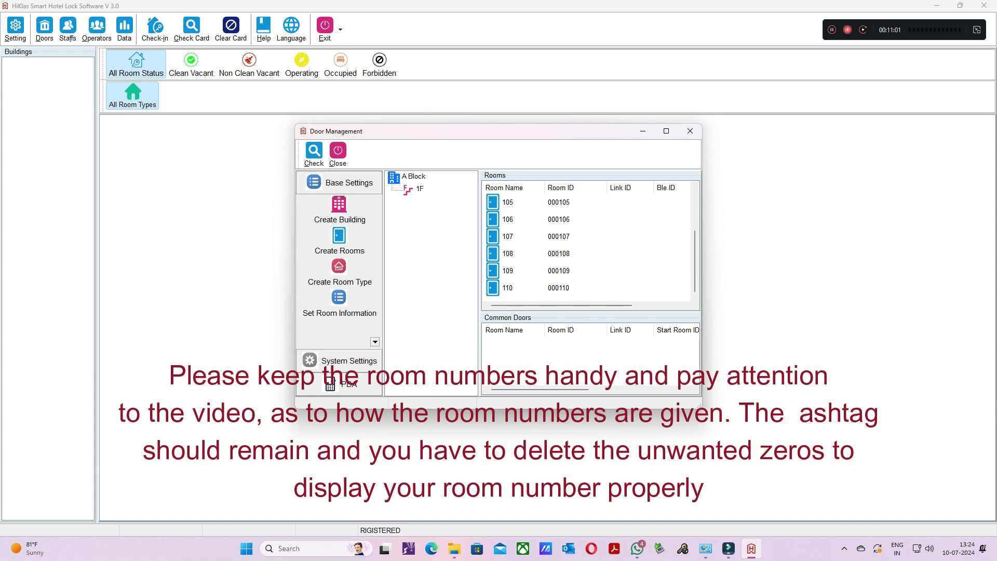
- Create 12 rooms on floor 2 of A Block with the room name template 2## and check the floor's room list
{"action": "left_click", "coordinate": [339, 241]}
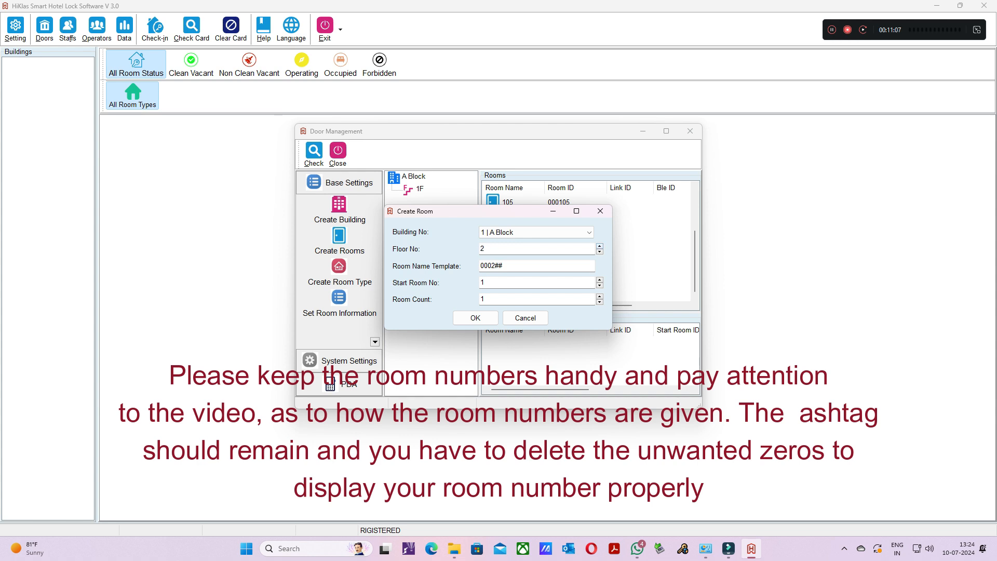
{"action": "left_click", "coordinate": [492, 265]}
{"action": "key", "text": "Delete"}
{"action": "key", "text": "Delete"}
{"action": "key", "text": "Delete"}
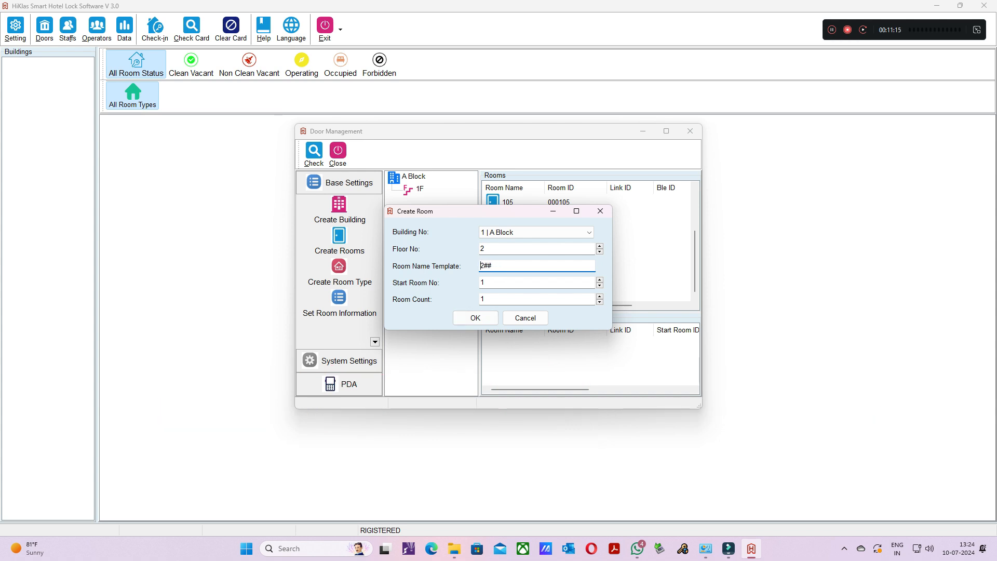
{"action": "left_click", "coordinate": [483, 300]}
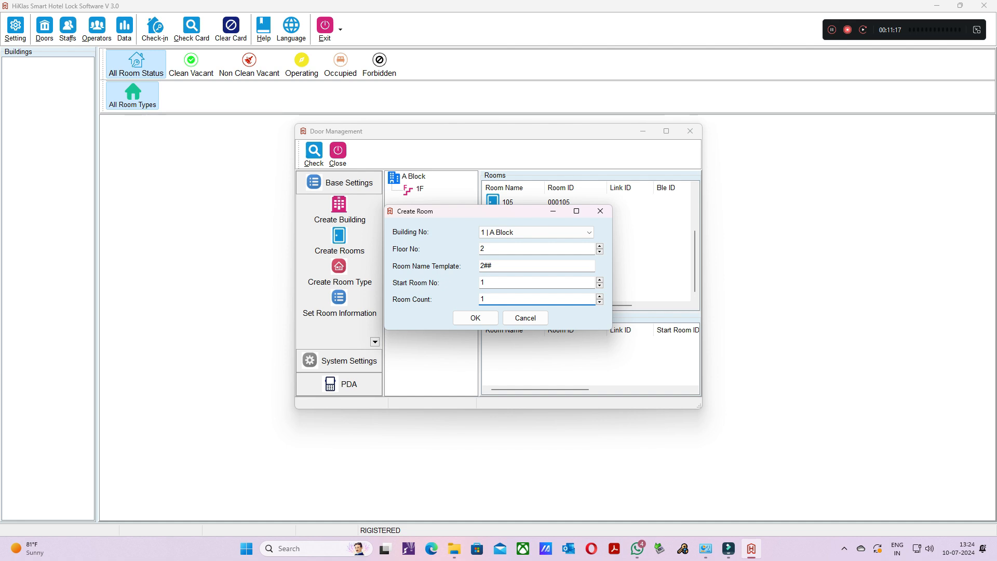
{"action": "type", "text": "2"}
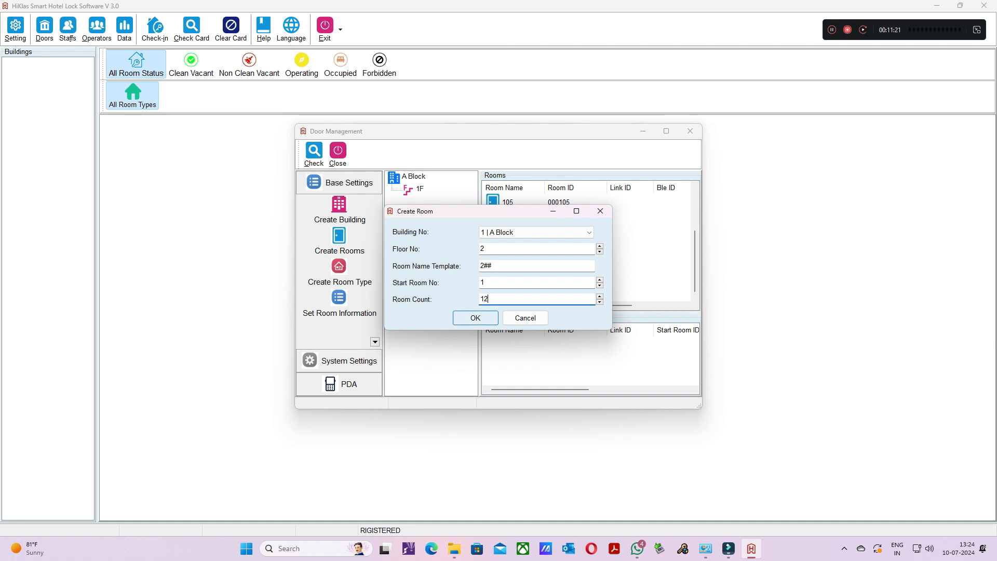
{"action": "key", "text": "Return"}
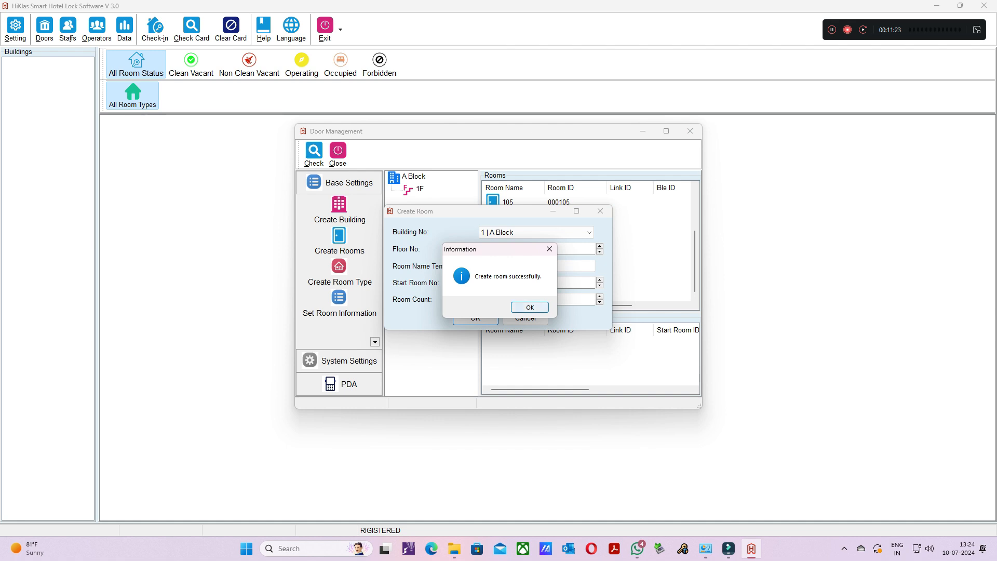
{"action": "left_click", "coordinate": [525, 318]}
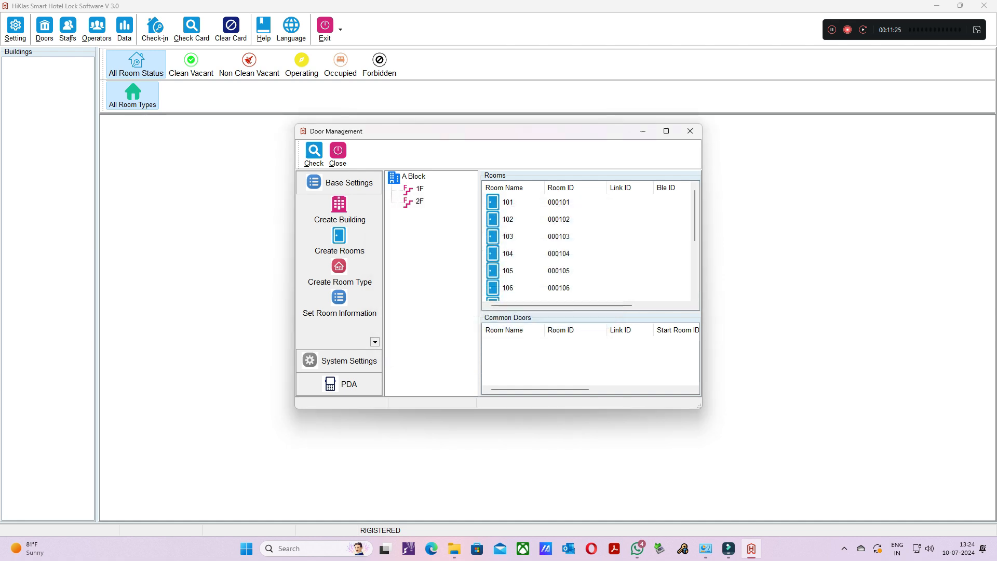
{"action": "left_click", "coordinate": [419, 202]}
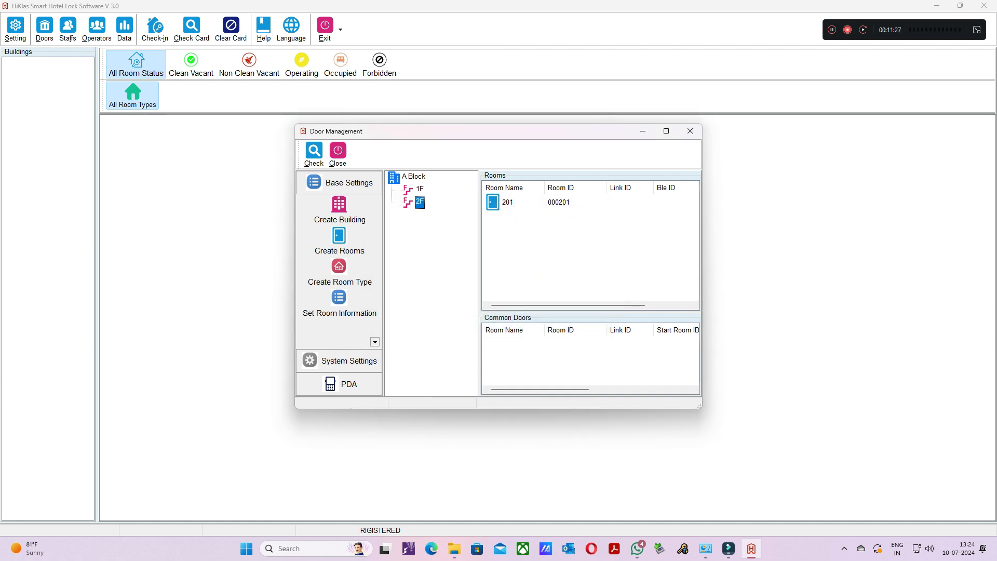
{"action": "scroll", "coordinate": [587, 245], "scroll_direction": "down", "scroll_amount": 1}
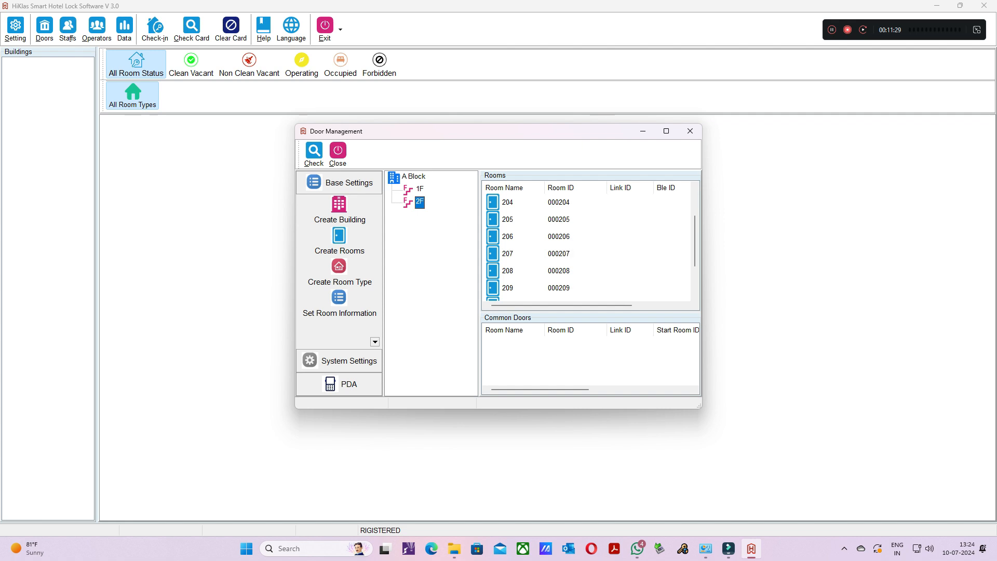
{"action": "scroll", "coordinate": [587, 244], "scroll_direction": "down", "scroll_amount": 1}
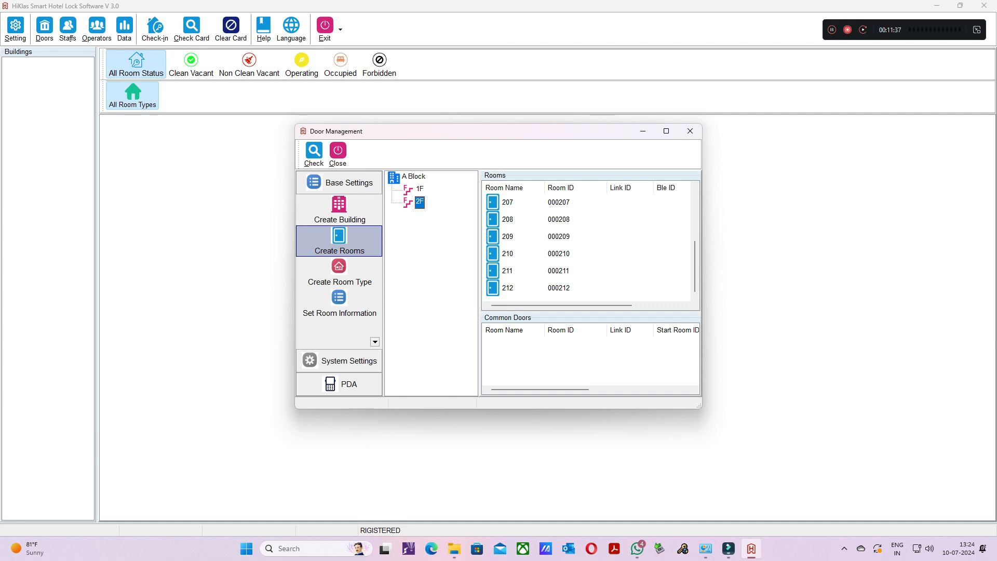
- Create 12 rooms on floor 3 of A Block with the room name template 3## and start room number 1
{"action": "left_click", "coordinate": [339, 241]}
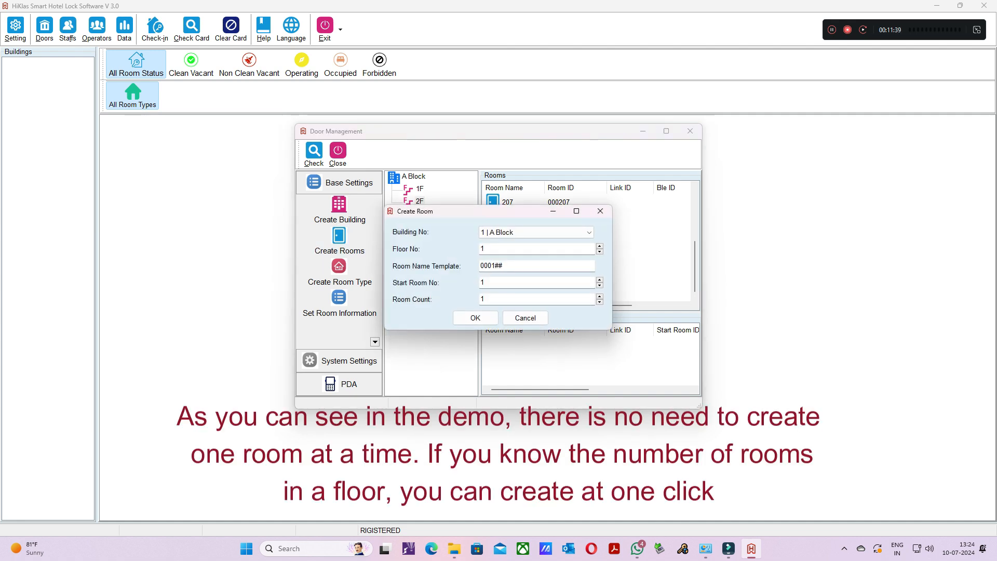
{"action": "double_click", "coordinate": [483, 249]}
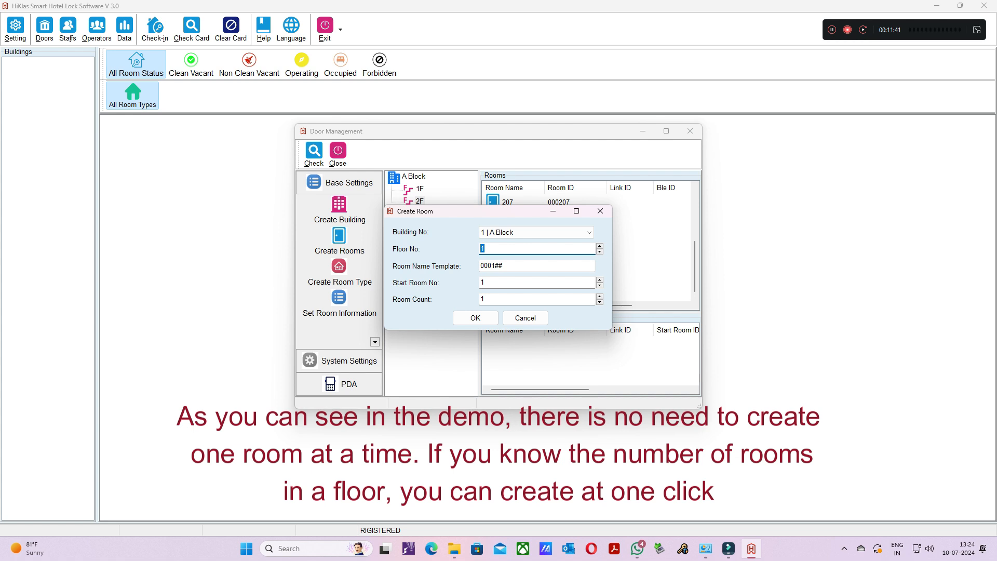
{"action": "type", "text": "3"}
{"action": "left_click", "coordinate": [492, 266]}
{"action": "key", "text": "BackSpace"}
{"action": "key", "text": "BackSpace"}
{"action": "key", "text": "BackSpace"}
{"action": "double_click", "coordinate": [483, 299]}
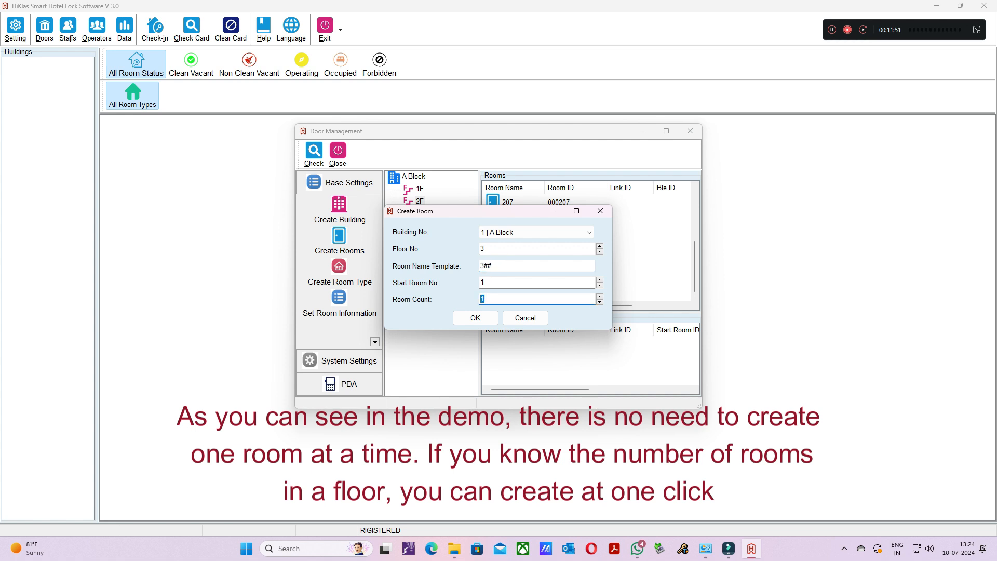
{"action": "type", "text": "12"}
{"action": "left_click", "coordinate": [475, 318]}
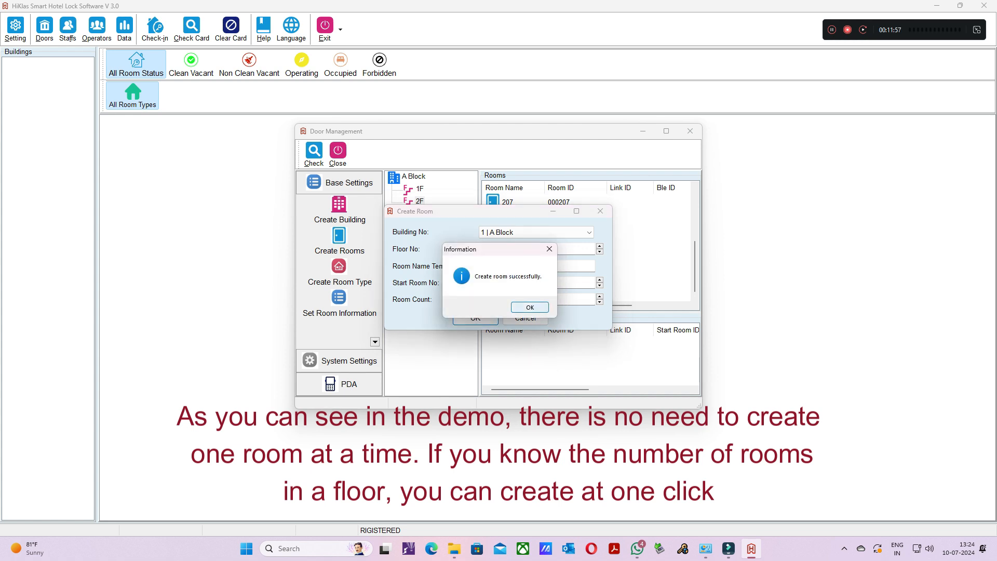
{"action": "left_click", "coordinate": [529, 307]}
{"action": "left_click", "coordinate": [525, 318]}
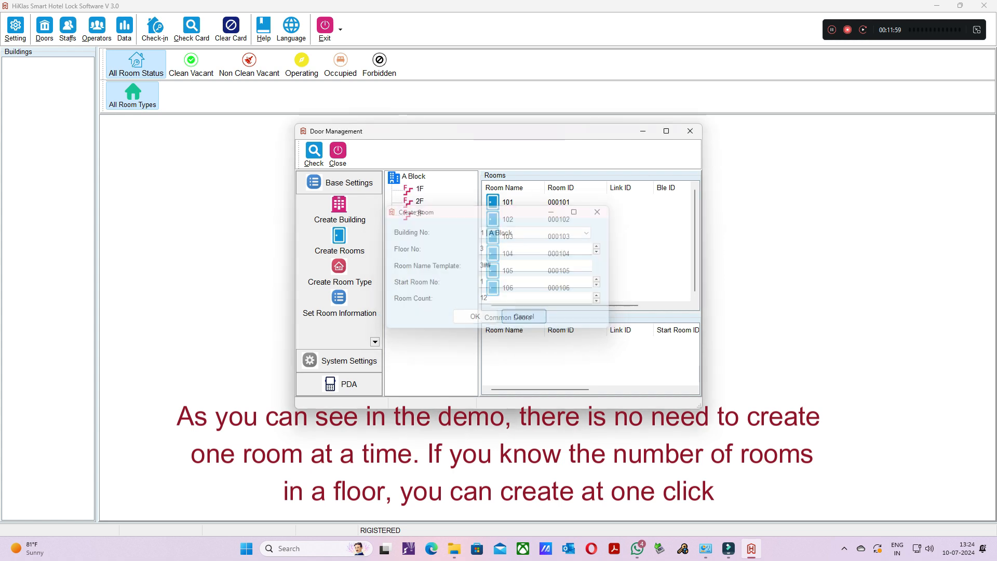
- Review the room list of floor 3 and of the whole A Block to check that all rooms were created
{"action": "left_click", "coordinate": [420, 214]}
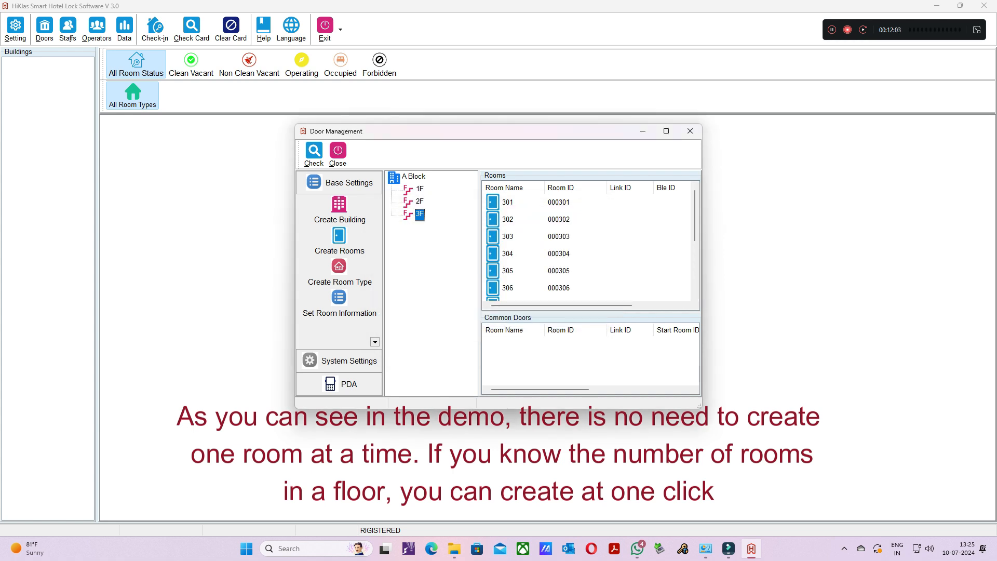
{"action": "scroll", "coordinate": [587, 245], "scroll_direction": "down", "scroll_amount": 2}
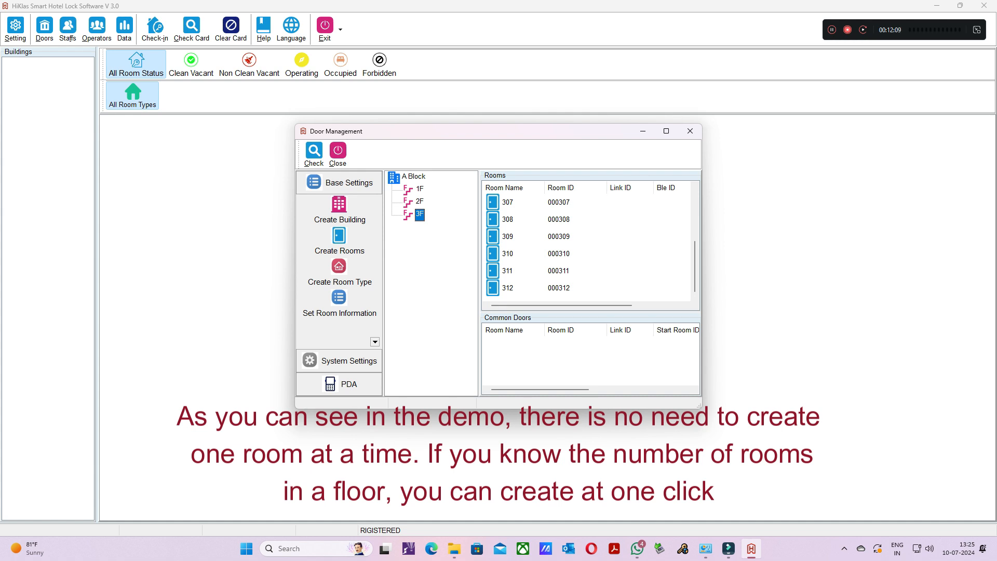
{"action": "left_click", "coordinate": [414, 177]}
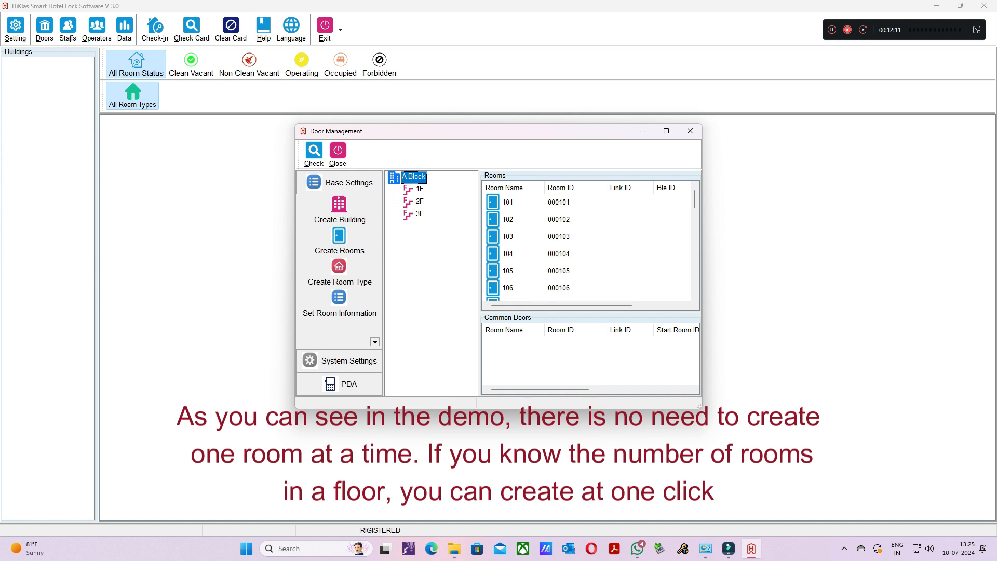
{"action": "scroll", "coordinate": [587, 244], "scroll_direction": "down", "scroll_amount": 5}
{"action": "scroll", "coordinate": [587, 244], "scroll_direction": "down", "scroll_amount": 3}
{"action": "scroll", "coordinate": [587, 245], "scroll_direction": "down", "scroll_amount": 1}
{"action": "scroll", "coordinate": [587, 244], "scroll_direction": "up", "scroll_amount": 8}
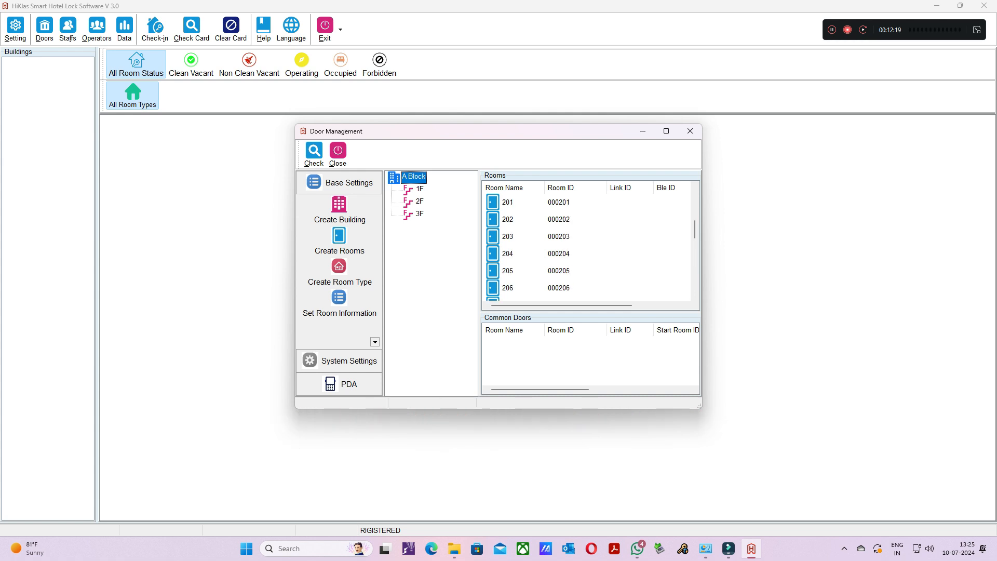
{"action": "scroll", "coordinate": [587, 244], "scroll_direction": "up", "scroll_amount": 2}
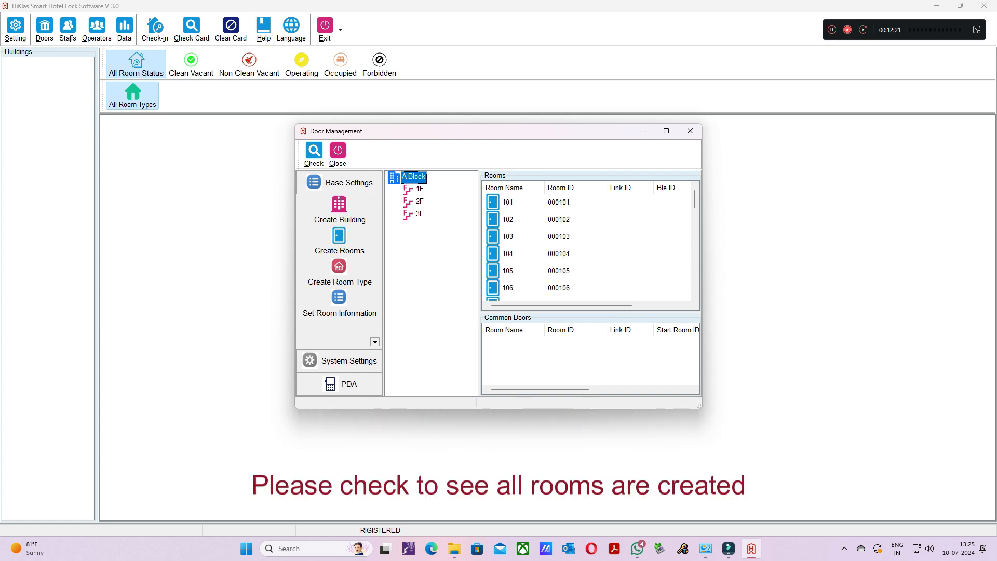
- Assign the room type Deluxe to room 101
{"action": "left_click", "coordinate": [509, 202]}
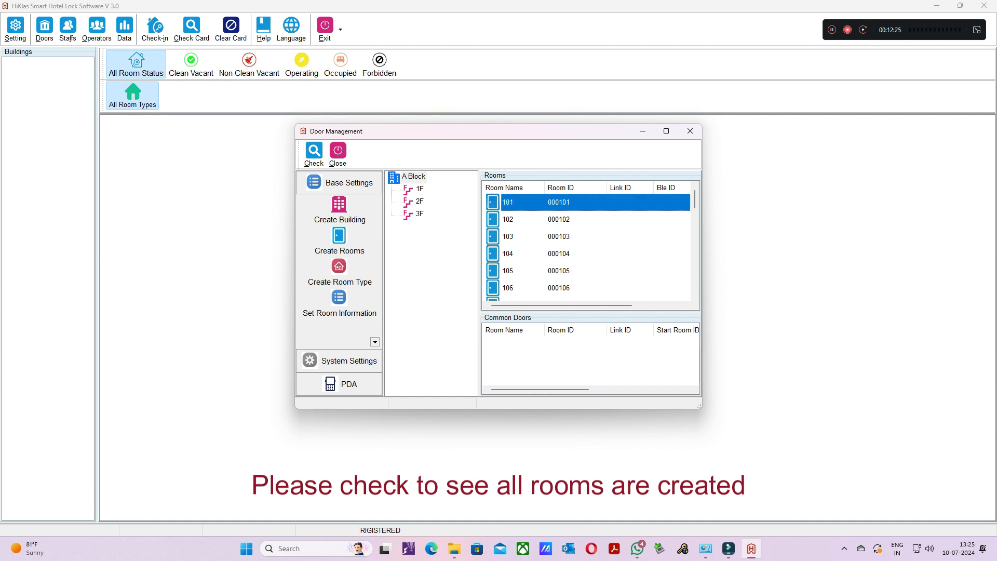
{"action": "right_click", "coordinate": [511, 202]}
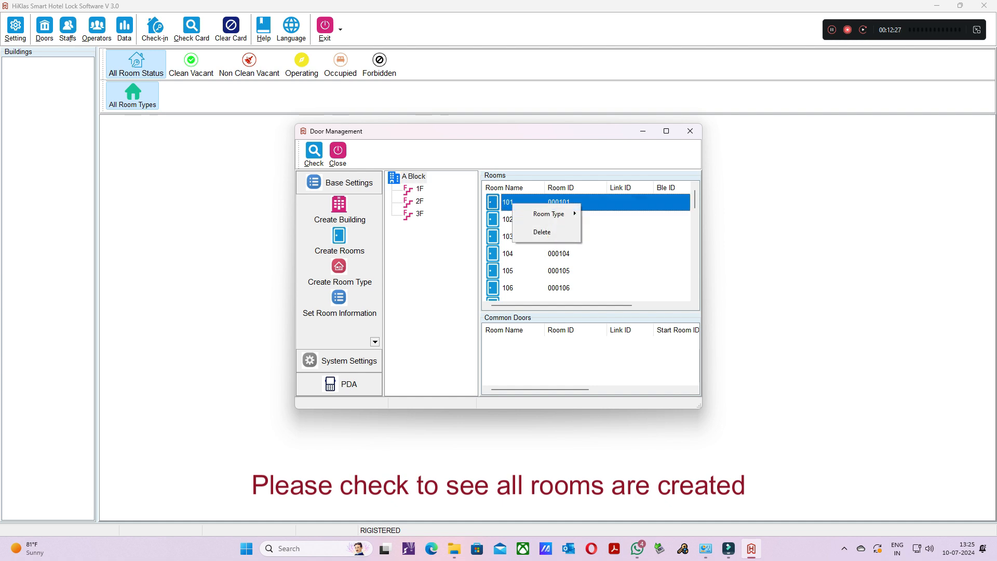
{"action": "mouse_move", "coordinate": [549, 214]}
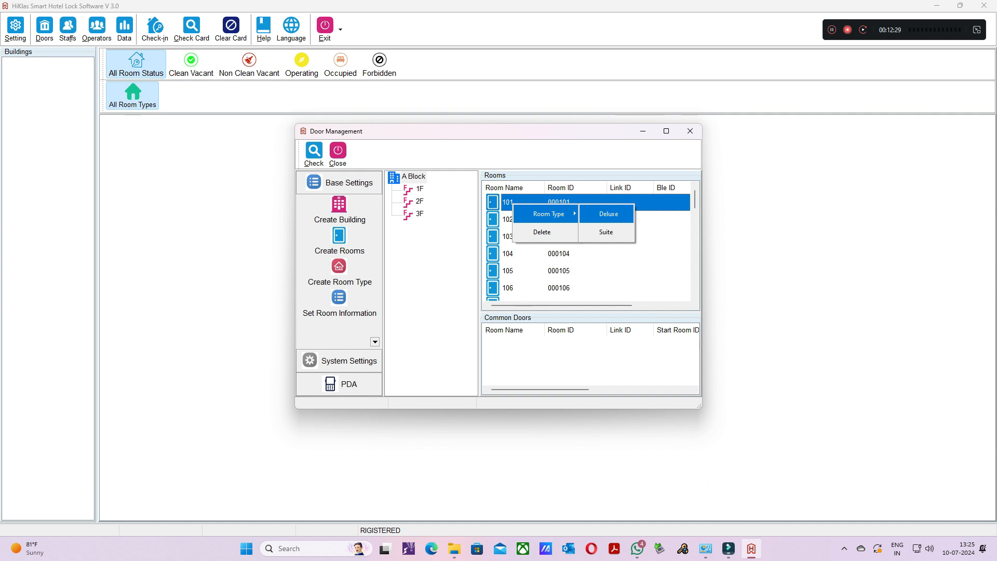
{"action": "left_click", "coordinate": [607, 213]}
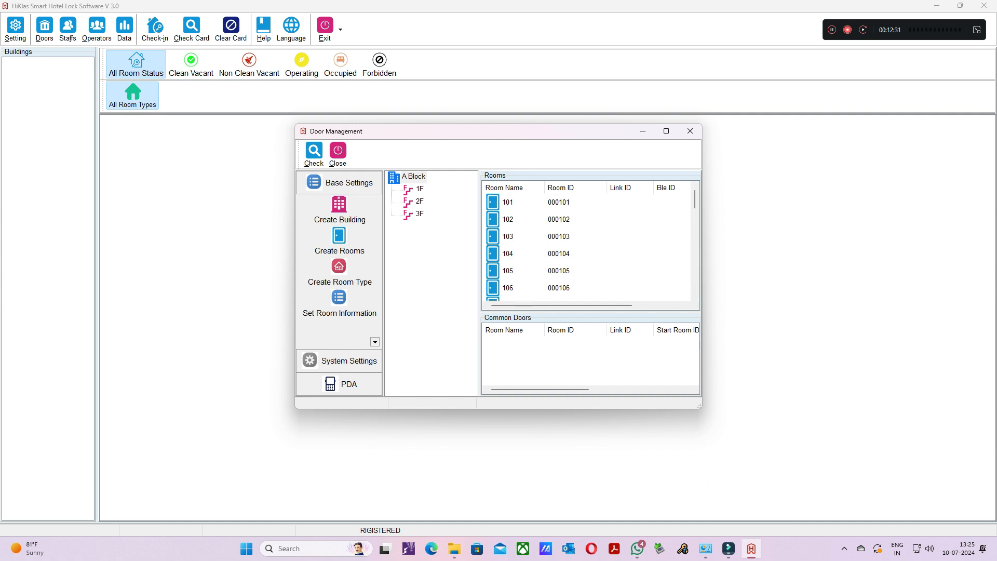
- Assign the room type Suite to rooms 102 through 104
{"action": "left_click", "coordinate": [512, 220]}
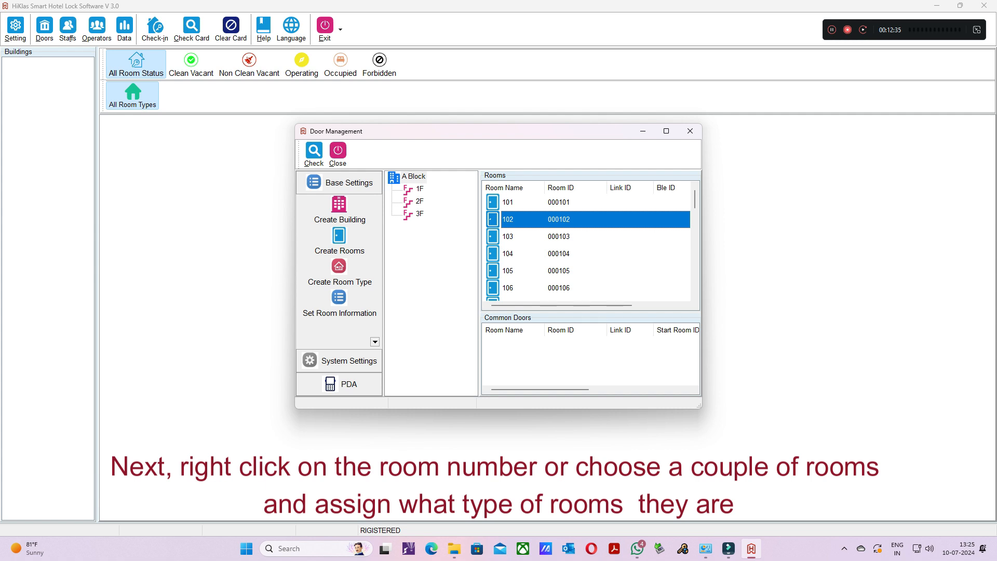
{"action": "left_click", "coordinate": [511, 253], "text": "shift"}
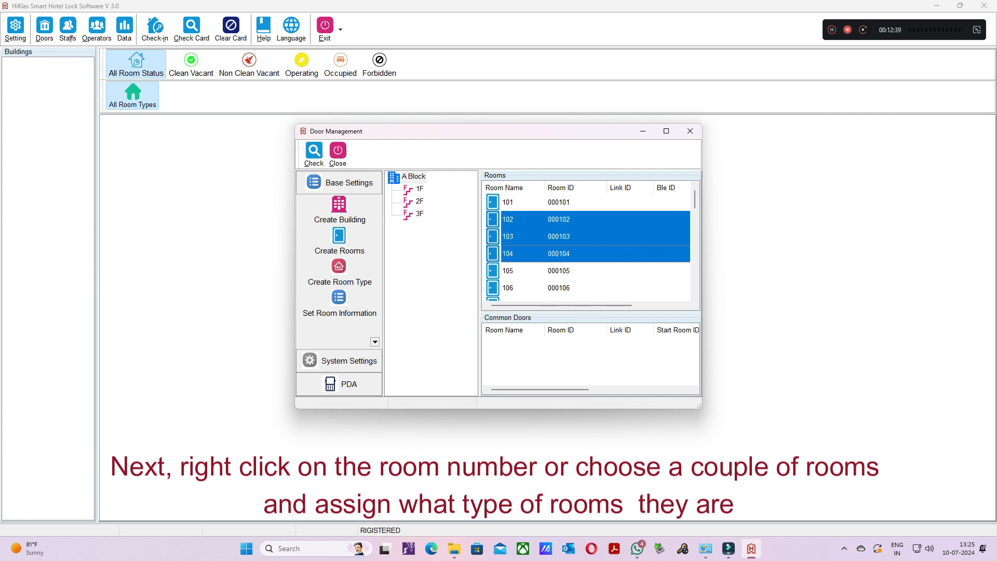
{"action": "right_click", "coordinate": [513, 233]}
{"action": "mouse_move", "coordinate": [549, 242]}
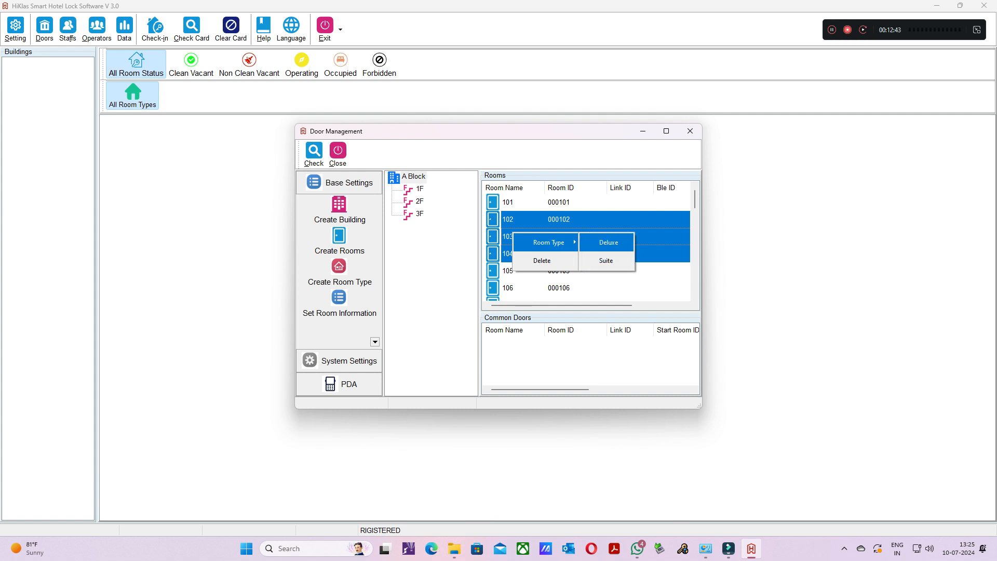
{"action": "left_click", "coordinate": [606, 260]}
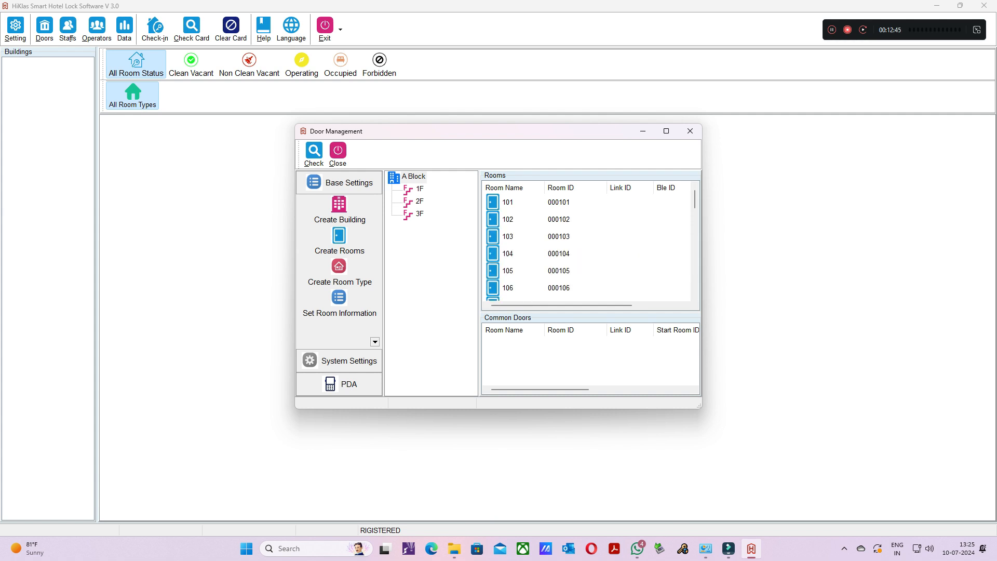
- Assign the room type Deluxe to room 201 on floor 2 of A Block
{"action": "scroll", "coordinate": [587, 244], "scroll_direction": "down", "scroll_amount": 2}
{"action": "left_click", "coordinate": [420, 202]}
{"action": "left_click", "coordinate": [508, 202]}
{"action": "right_click", "coordinate": [509, 204]}
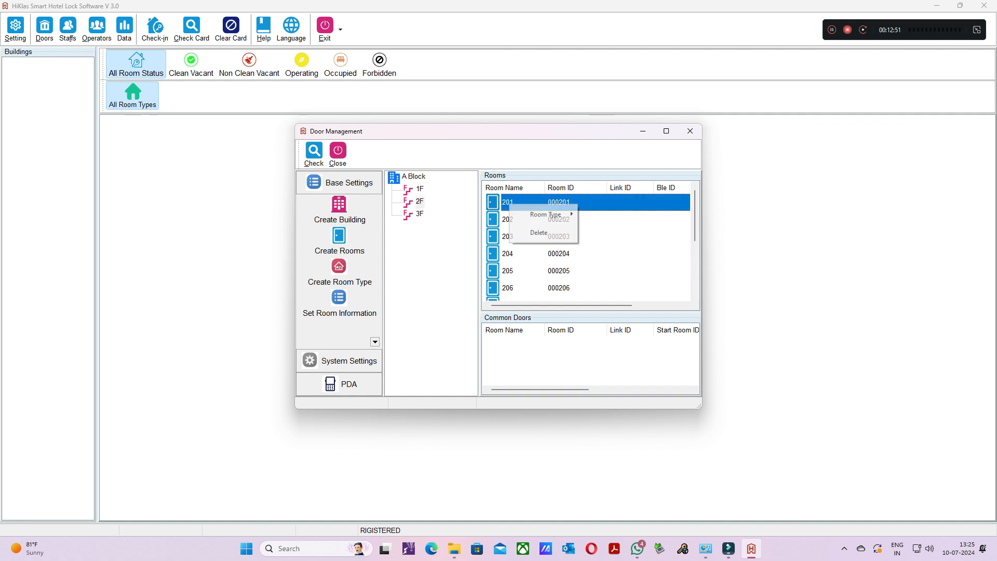
{"action": "mouse_move", "coordinate": [546, 214]}
{"action": "left_click", "coordinate": [604, 215]}
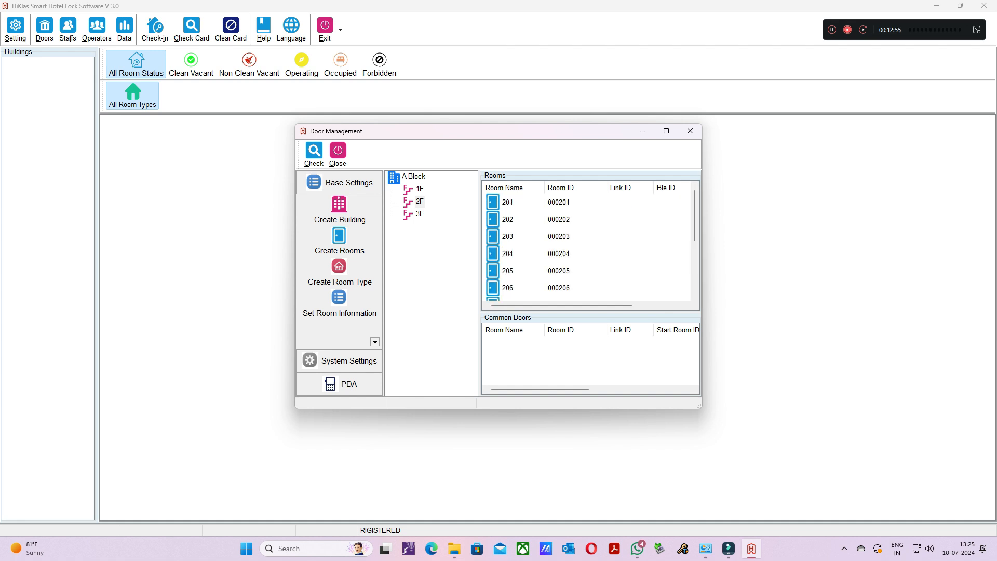
- Assign the room type Suite to rooms 203 through 210 on floor 2
{"action": "left_click", "coordinate": [508, 237]}
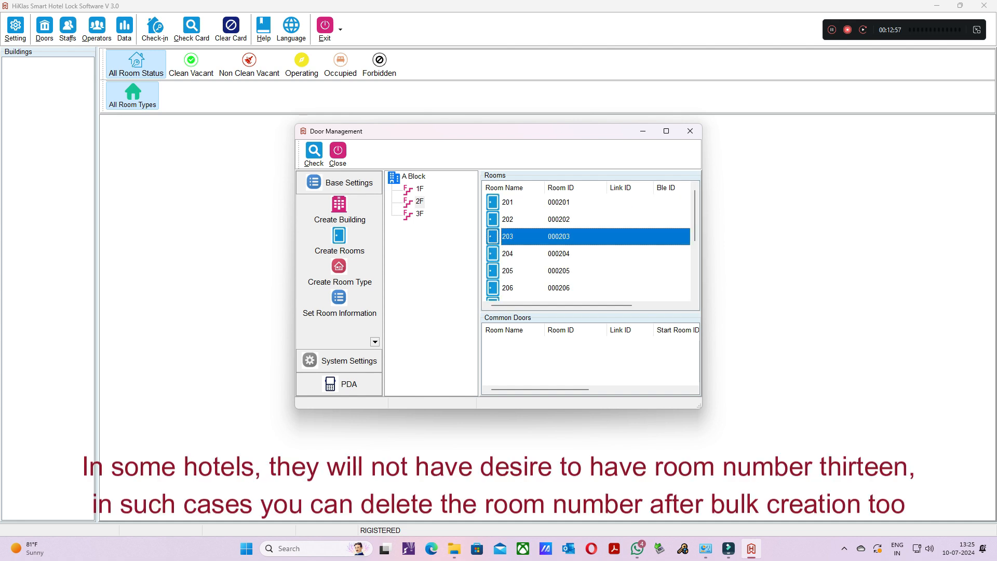
{"action": "scroll", "coordinate": [587, 245], "scroll_direction": "down", "scroll_amount": 1}
{"action": "scroll", "coordinate": [588, 245], "scroll_direction": "down", "scroll_amount": 1}
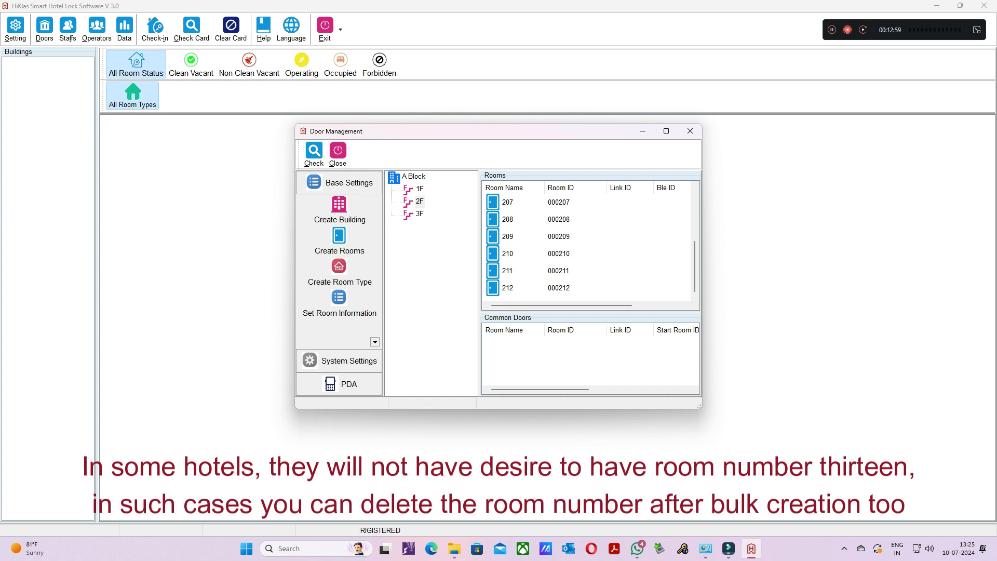
{"action": "left_click", "coordinate": [508, 254], "text": "shift"}
{"action": "right_click", "coordinate": [518, 234]}
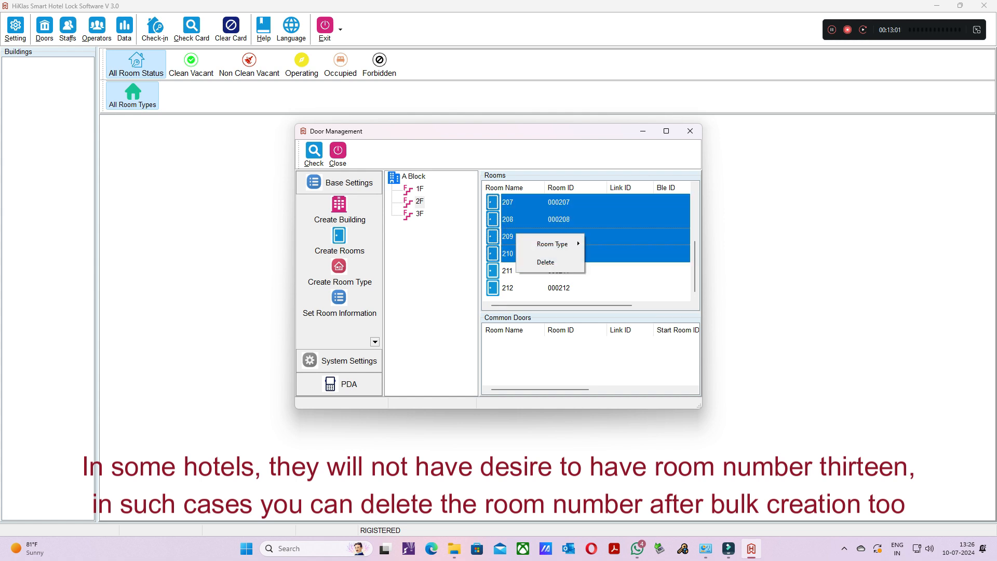
{"action": "mouse_move", "coordinate": [552, 244]}
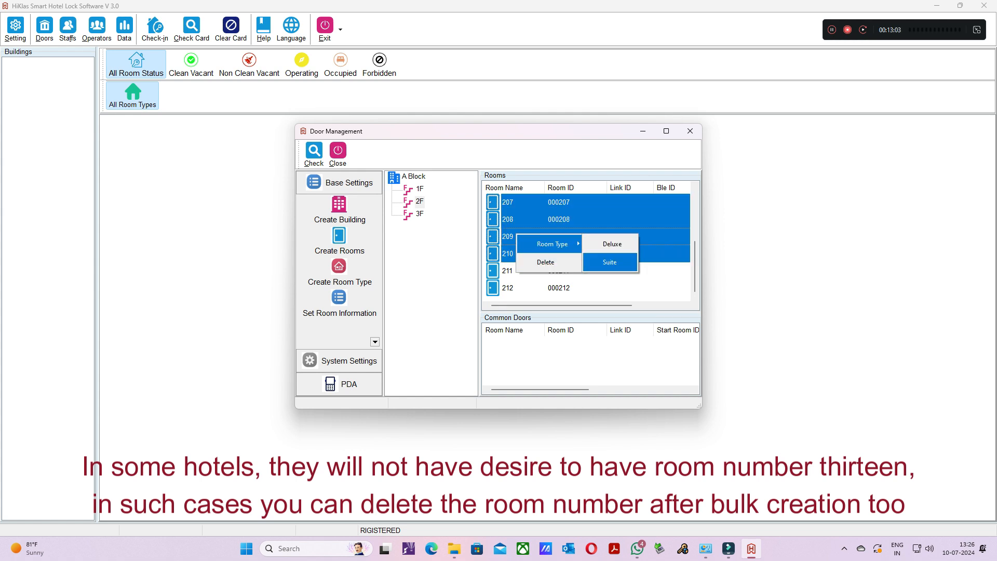
{"action": "left_click", "coordinate": [610, 262]}
- Assign the room type Deluxe to room 301 on floor 3 of A Block
{"action": "left_click", "coordinate": [420, 214]}
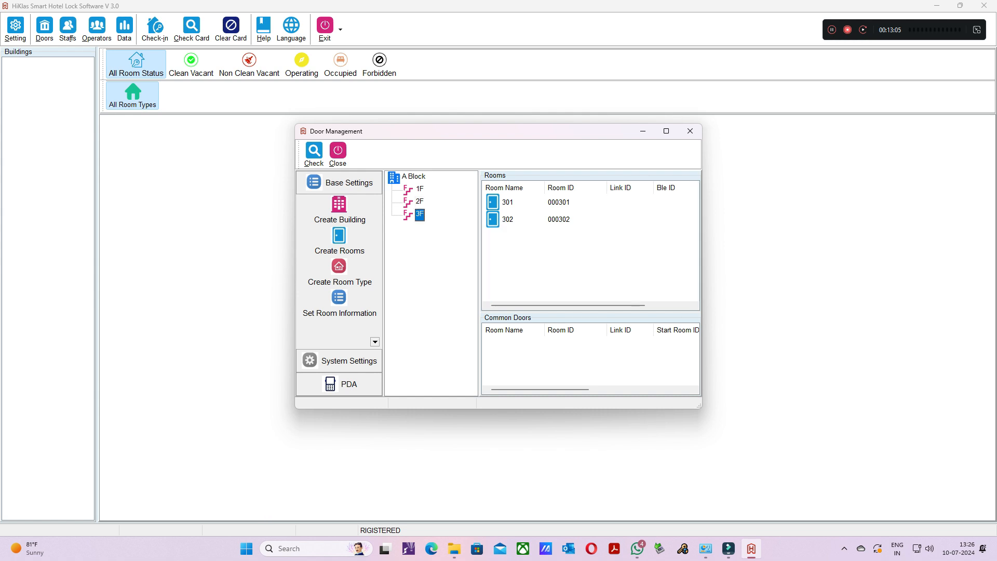
{"action": "left_click", "coordinate": [508, 202]}
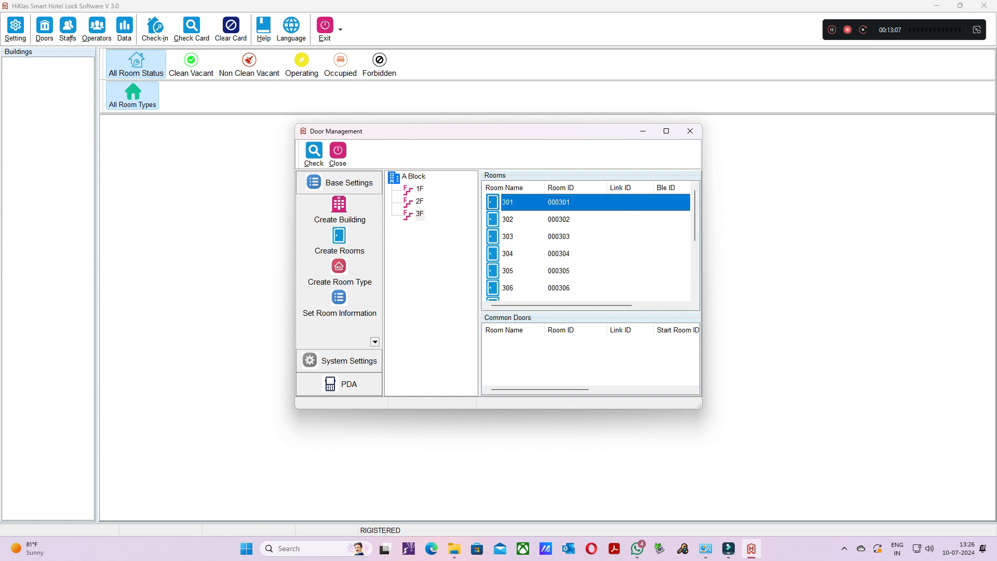
{"action": "right_click", "coordinate": [505, 204]}
{"action": "mouse_move", "coordinate": [540, 215]}
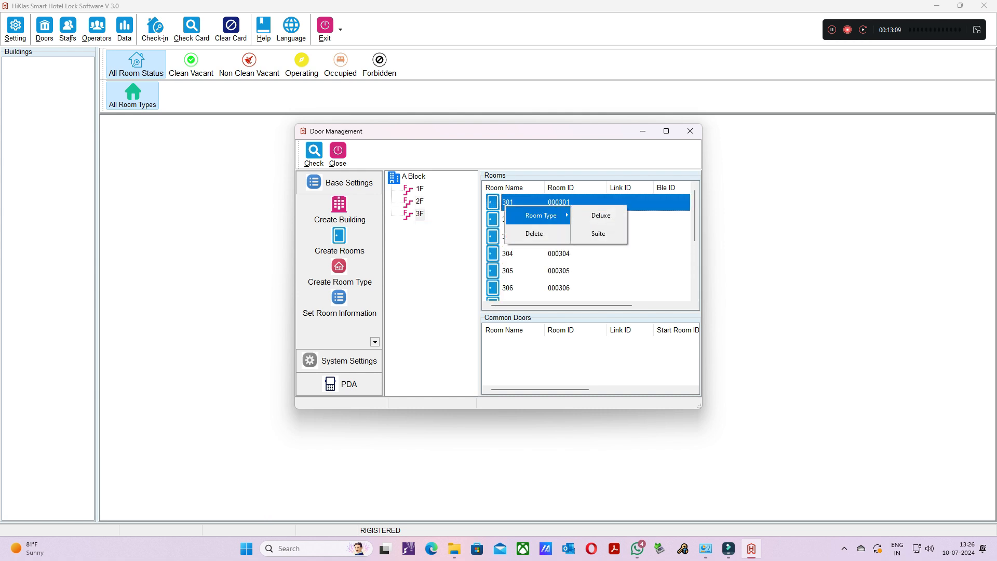
{"action": "left_click", "coordinate": [601, 215]}
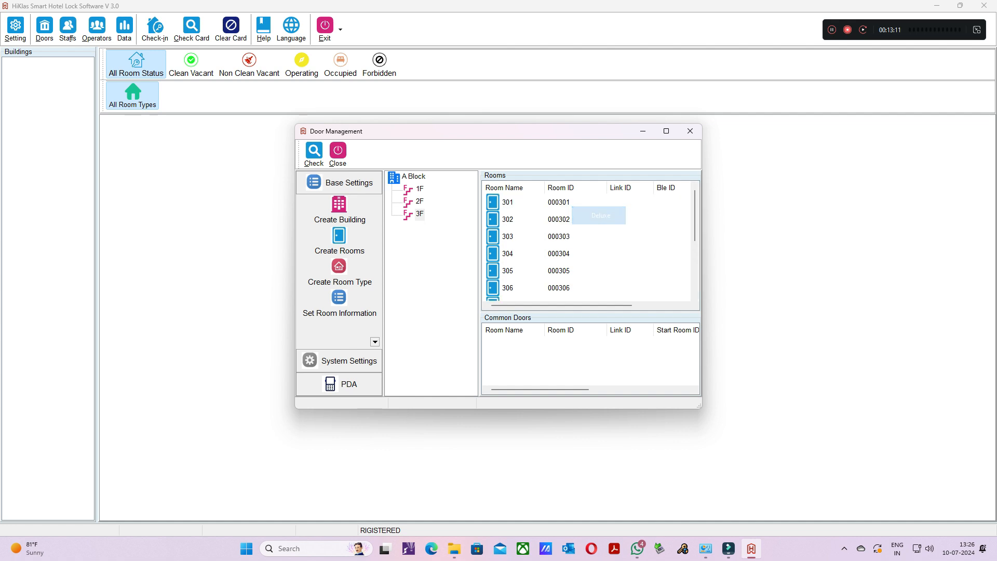
- Assign the room type Suite to rooms 303 through 306 and close door management
{"action": "left_click", "coordinate": [508, 237]}
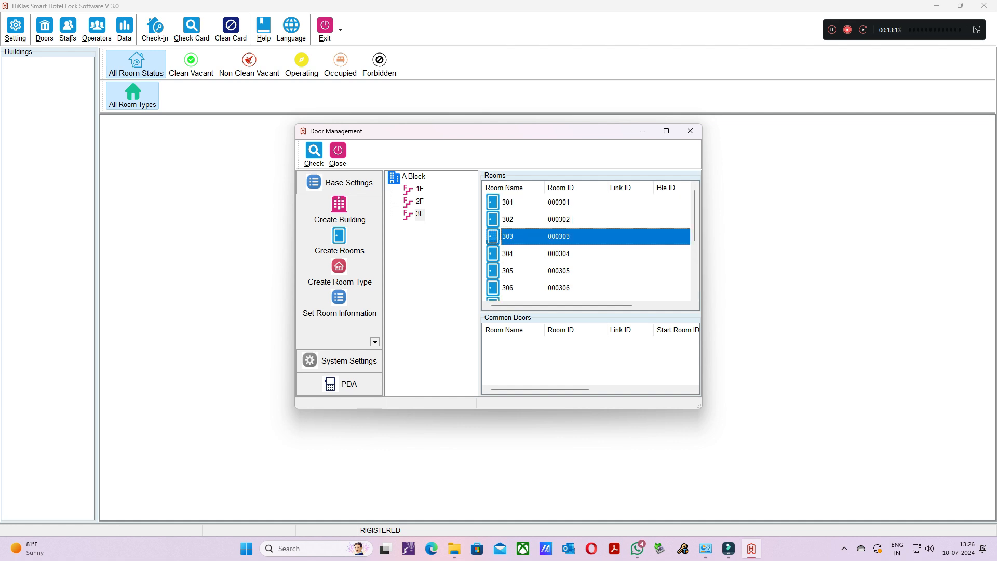
{"action": "left_click", "coordinate": [508, 288], "text": "shift"}
{"action": "right_click", "coordinate": [518, 256]}
{"action": "mouse_move", "coordinate": [554, 265]}
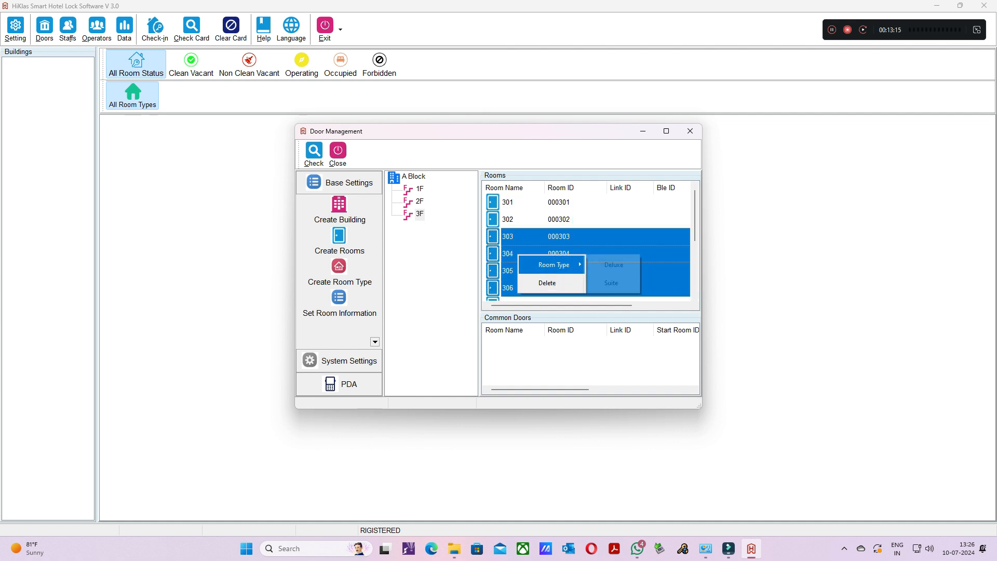
{"action": "left_click", "coordinate": [611, 282]}
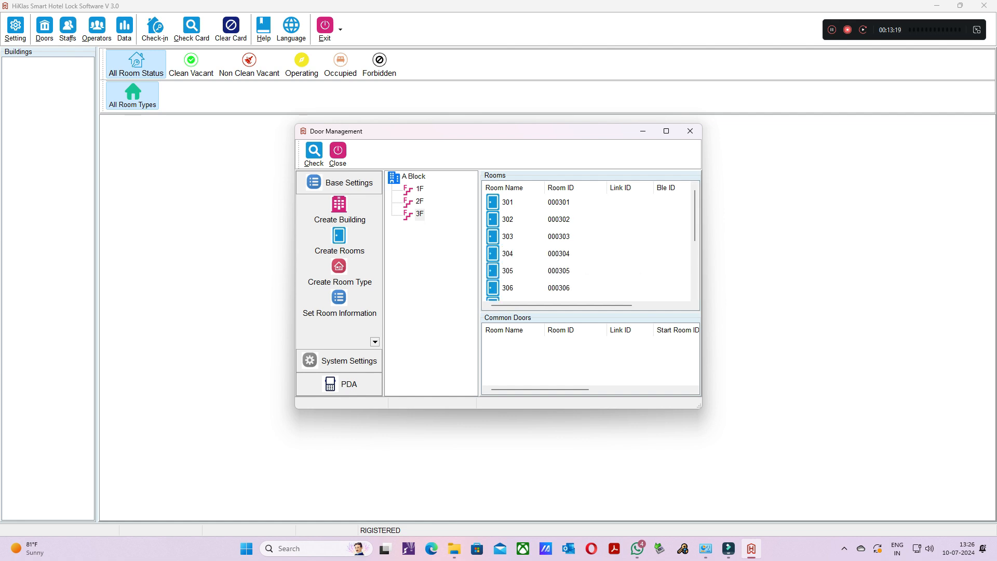
{"action": "left_click", "coordinate": [690, 131]}
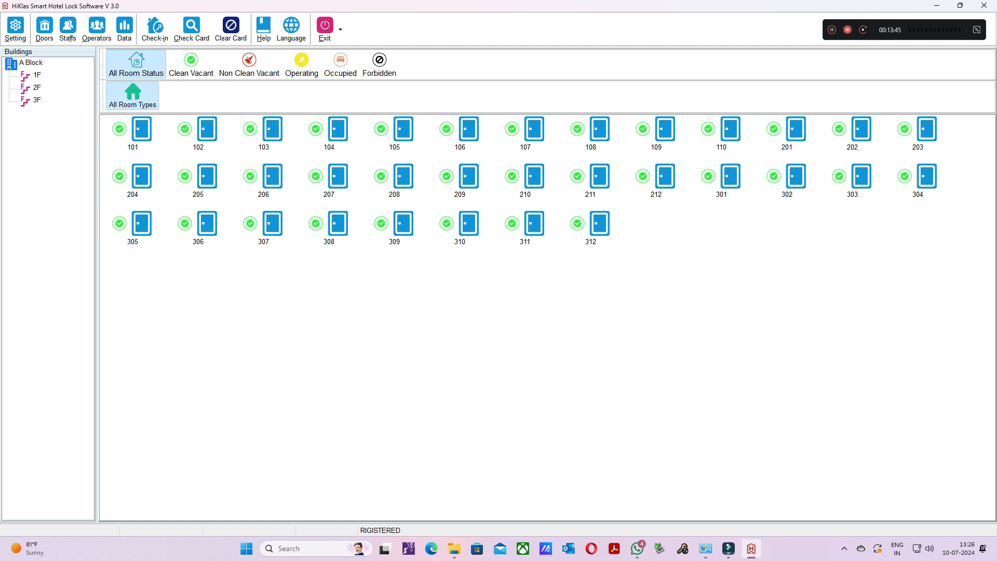
- View the rooms of floors 1F, 2F and 3F of A Block one after another in the room status overview
{"action": "left_click", "coordinate": [36, 75]}
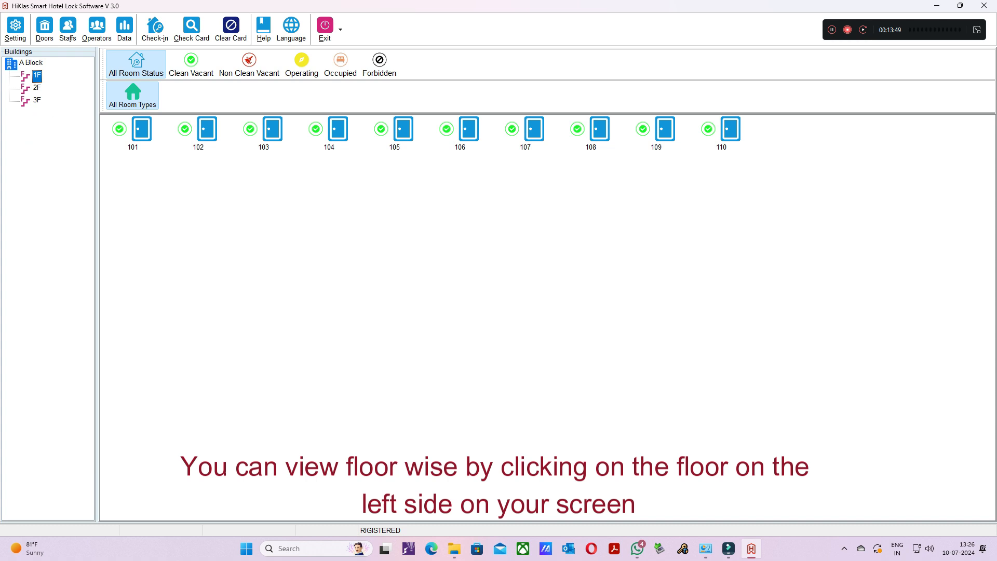
{"action": "left_click", "coordinate": [37, 87]}
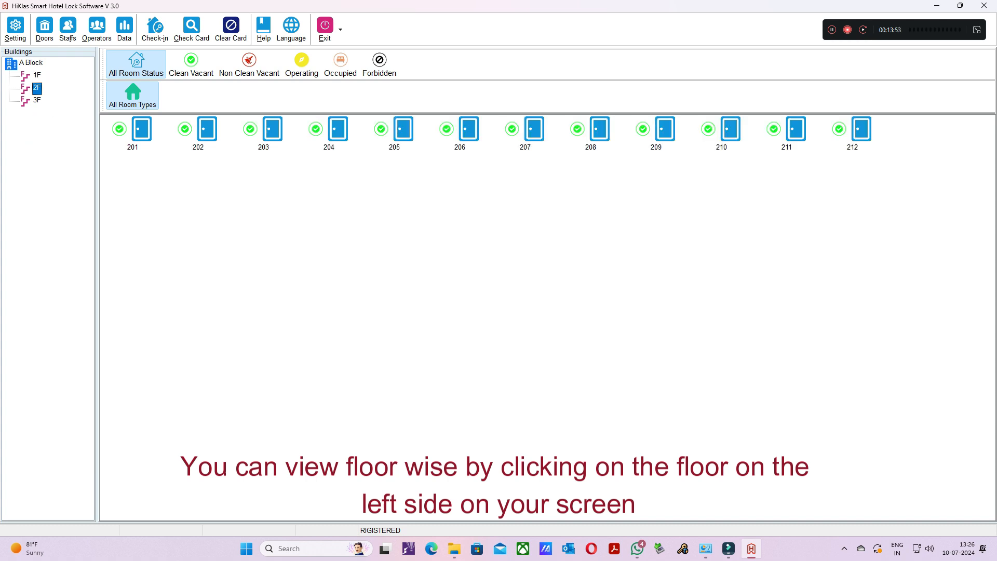
{"action": "left_click", "coordinate": [37, 100]}
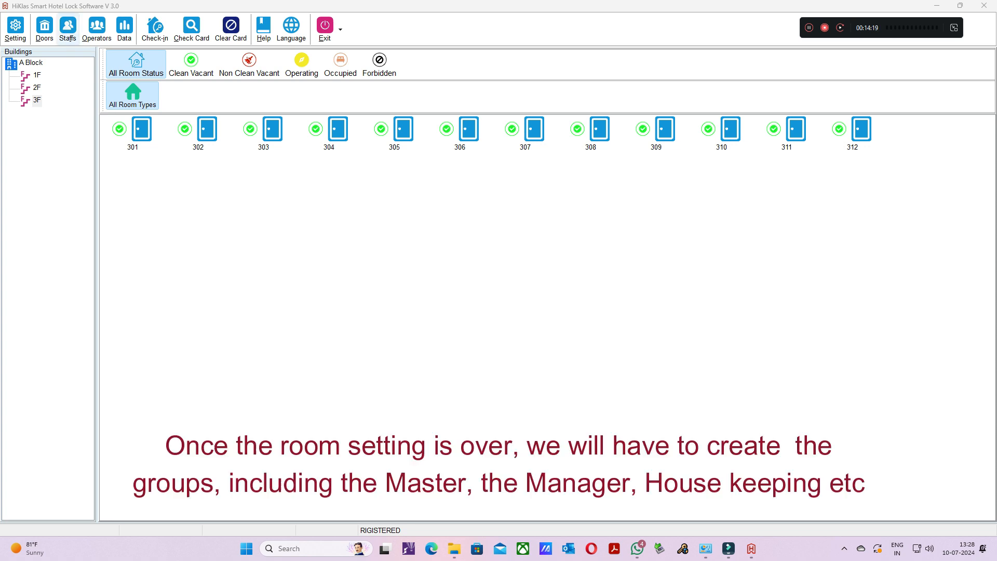
- Create a staff group named Day Shift under the Master group in staff management
{"action": "left_click", "coordinate": [68, 27]}
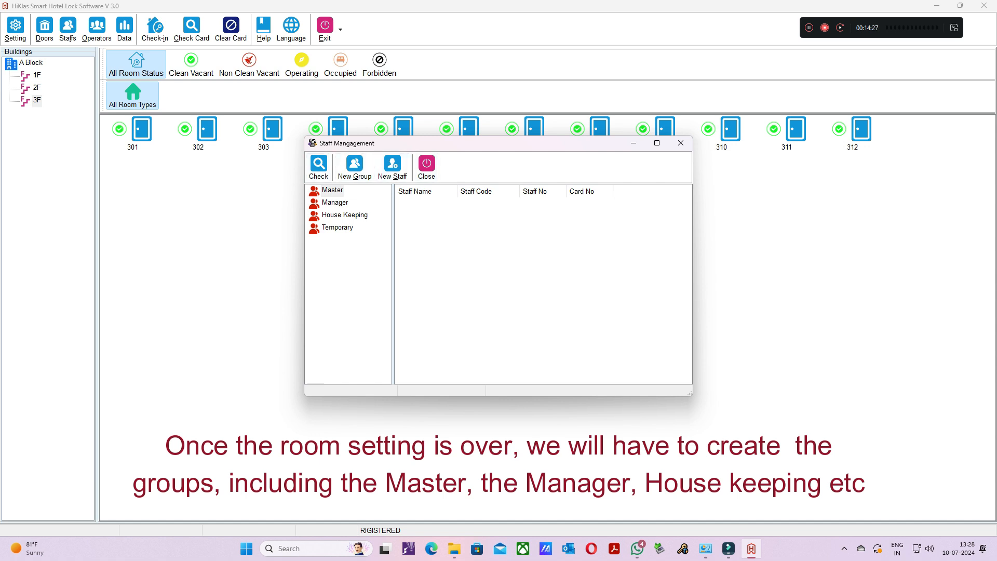
{"action": "left_click", "coordinate": [332, 191]}
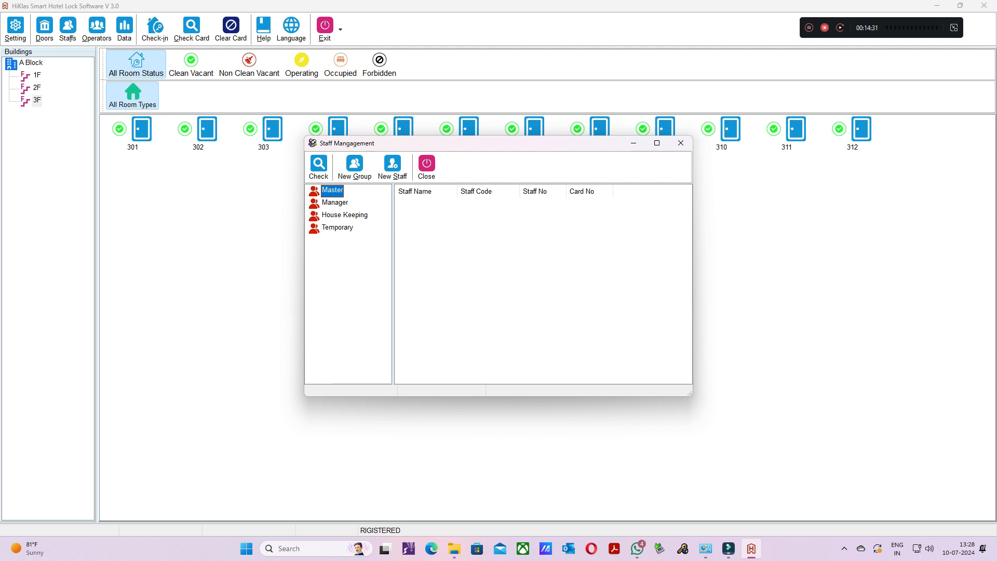
{"action": "right_click", "coordinate": [326, 191]}
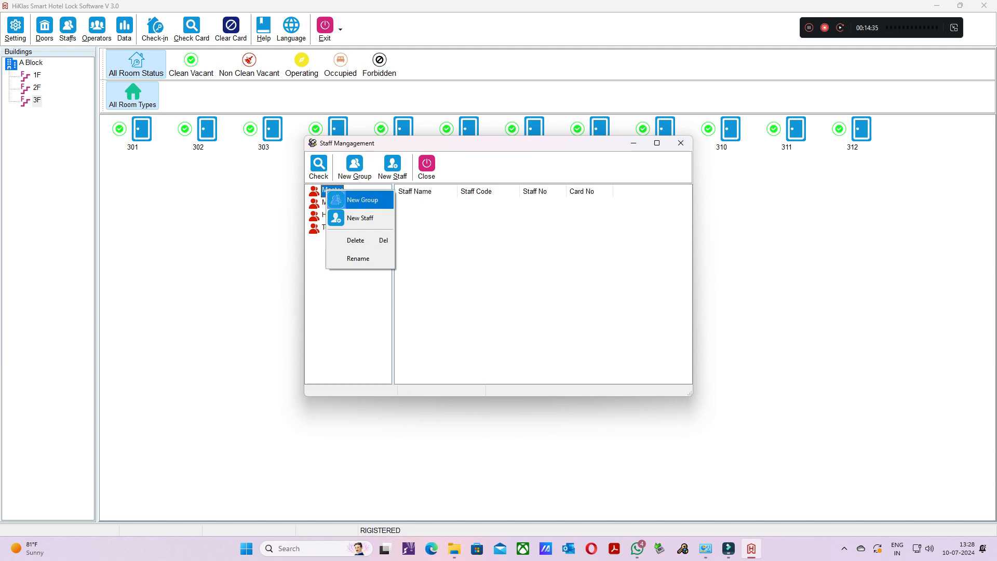
{"action": "left_click", "coordinate": [362, 200]}
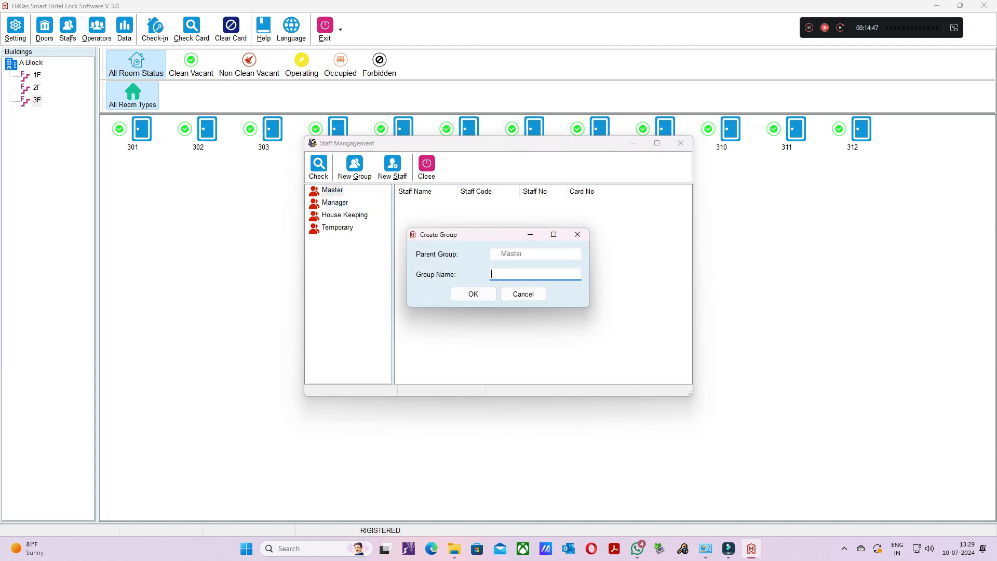
{"action": "type", "text": "Day Shift"}
{"action": "key", "text": "Tab"}
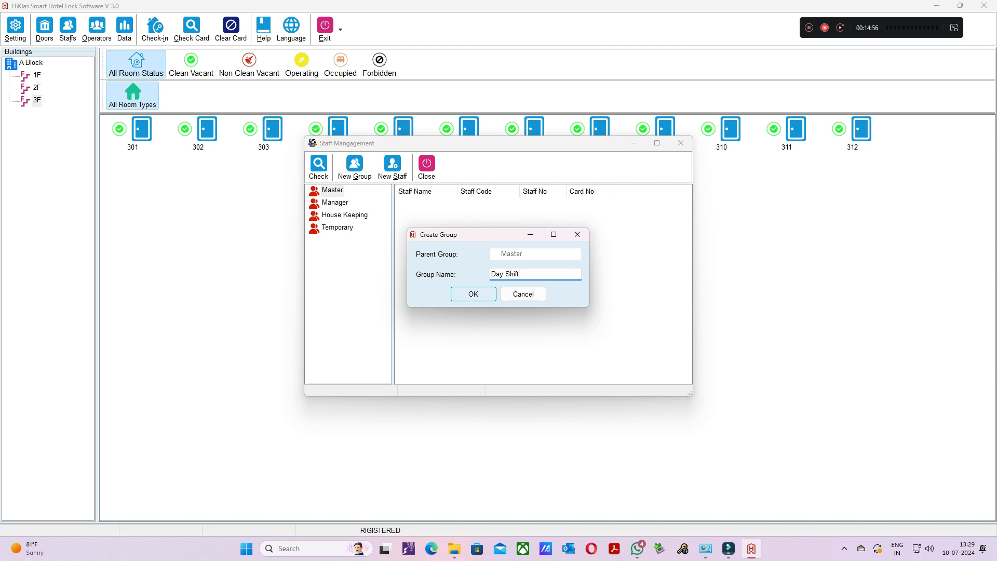
{"action": "key", "text": "Return"}
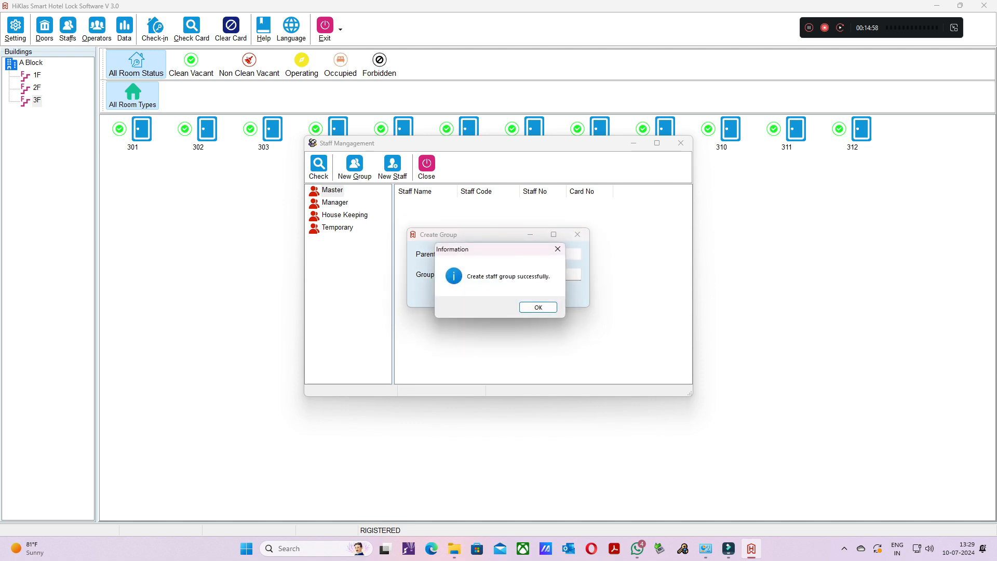
{"action": "key", "text": "Return"}
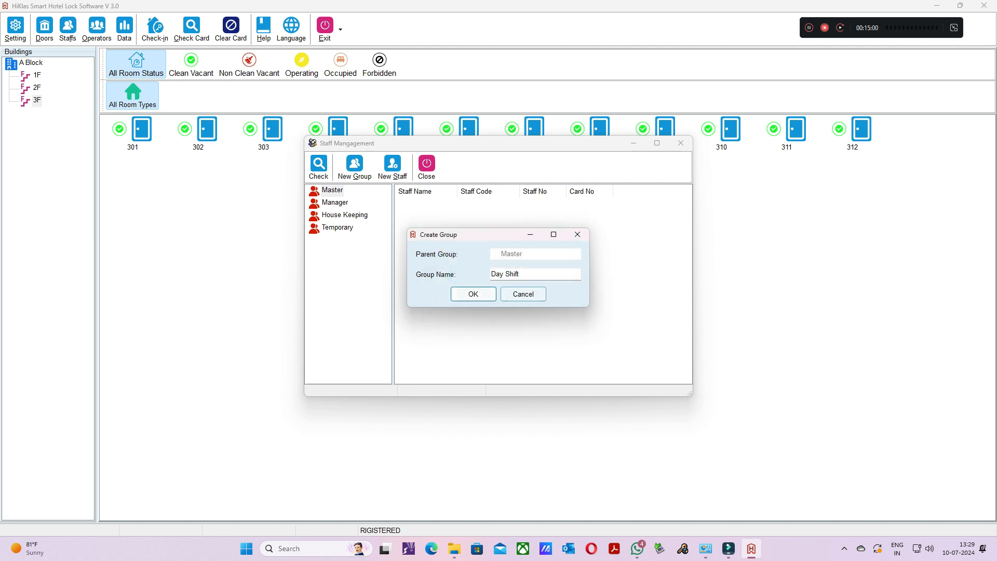
{"action": "left_click", "coordinate": [523, 294]}
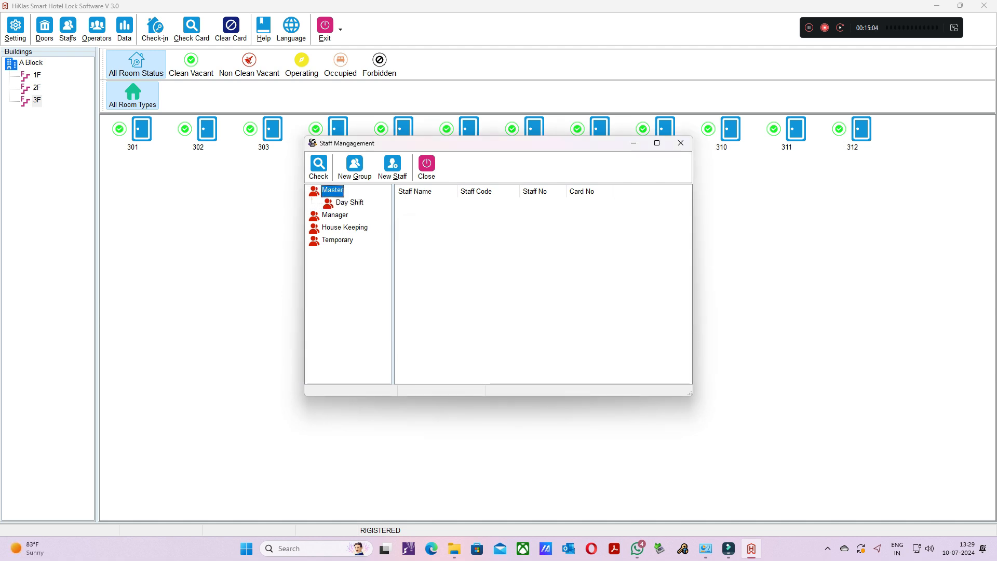
- Create a second staff group named Night Shift under the Master group
{"action": "right_click", "coordinate": [332, 190]}
{"action": "left_click", "coordinate": [360, 201]}
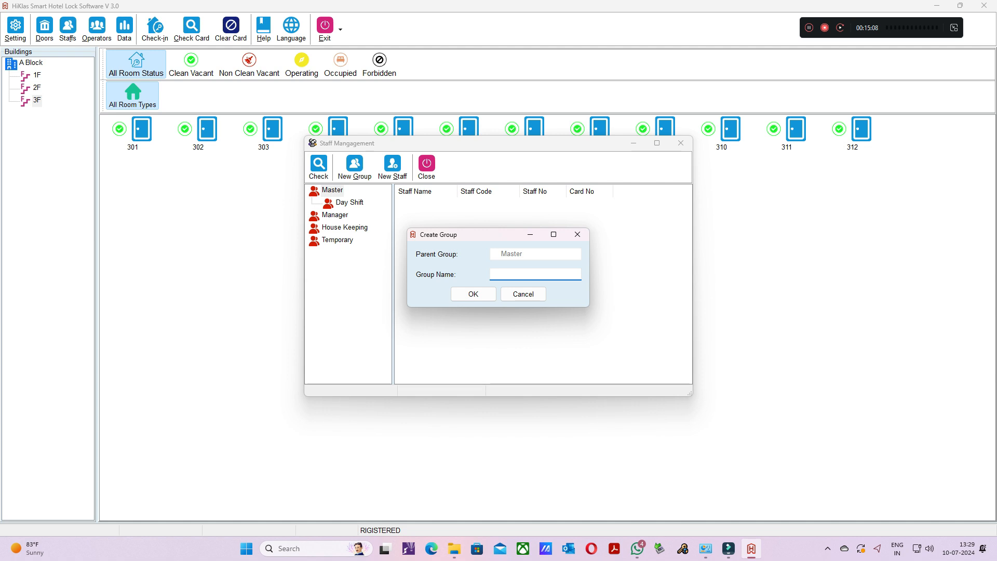
{"action": "type", "text": "Night Shift"}
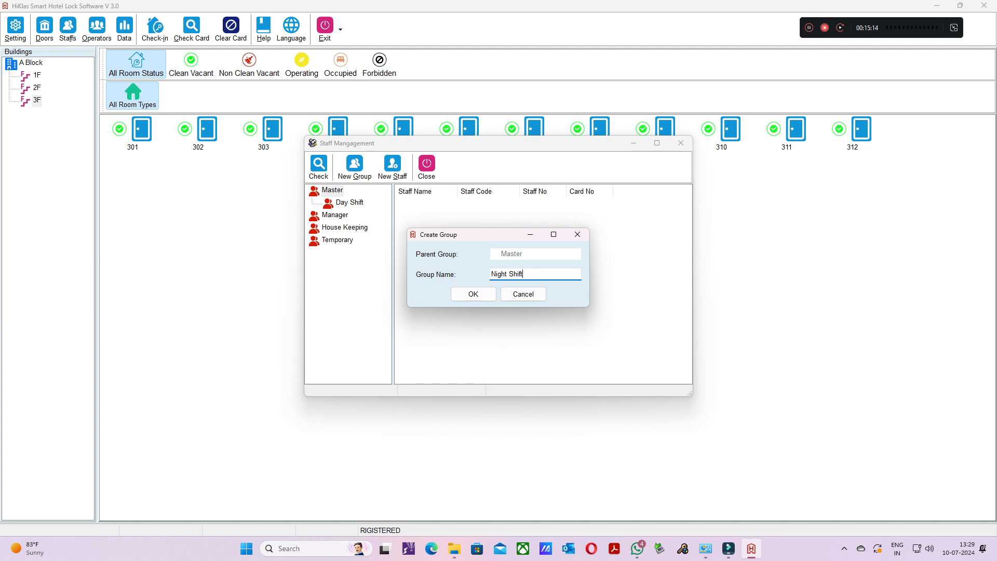
{"action": "key", "text": "Return"}
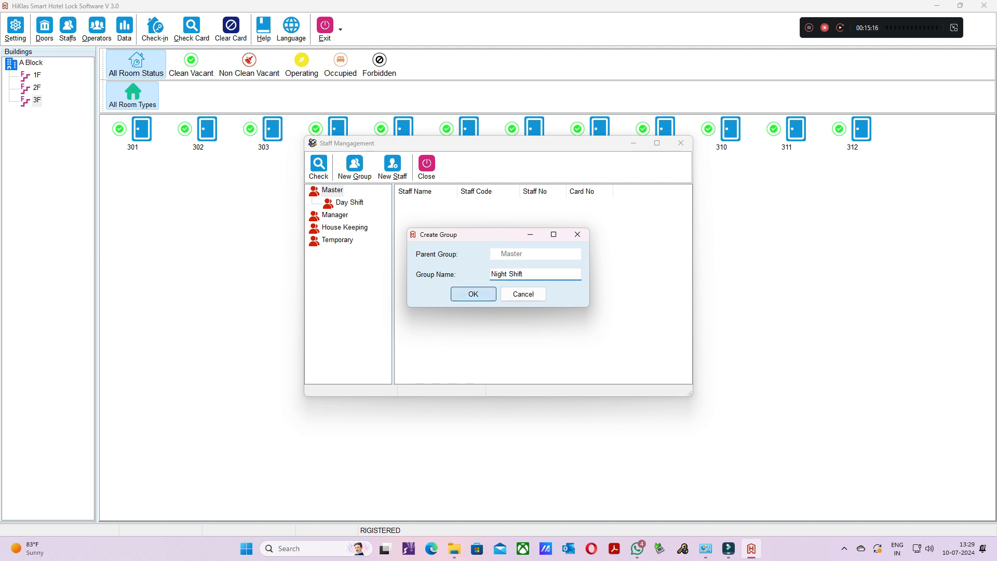
{"action": "key", "text": "Return"}
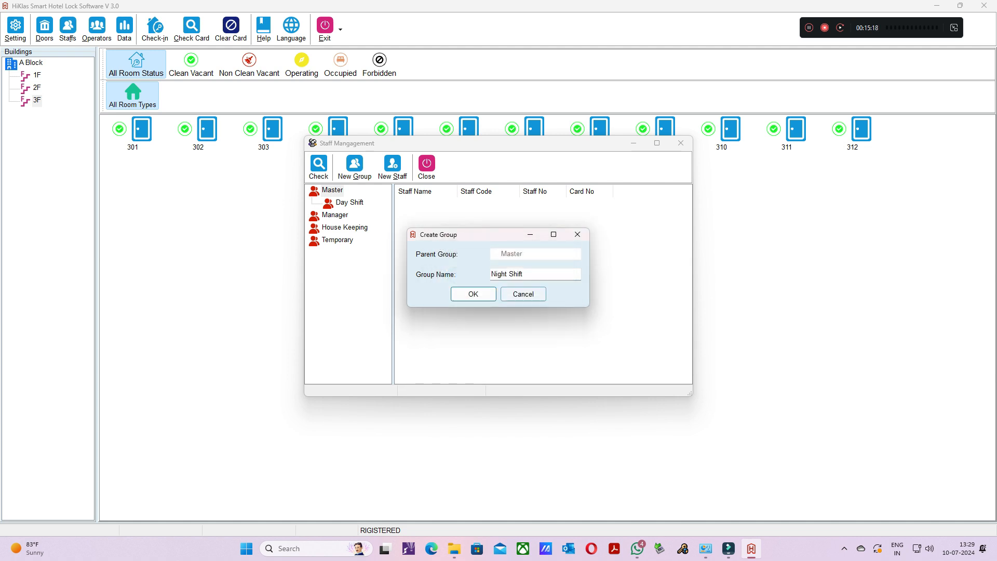
{"action": "left_click", "coordinate": [524, 294]}
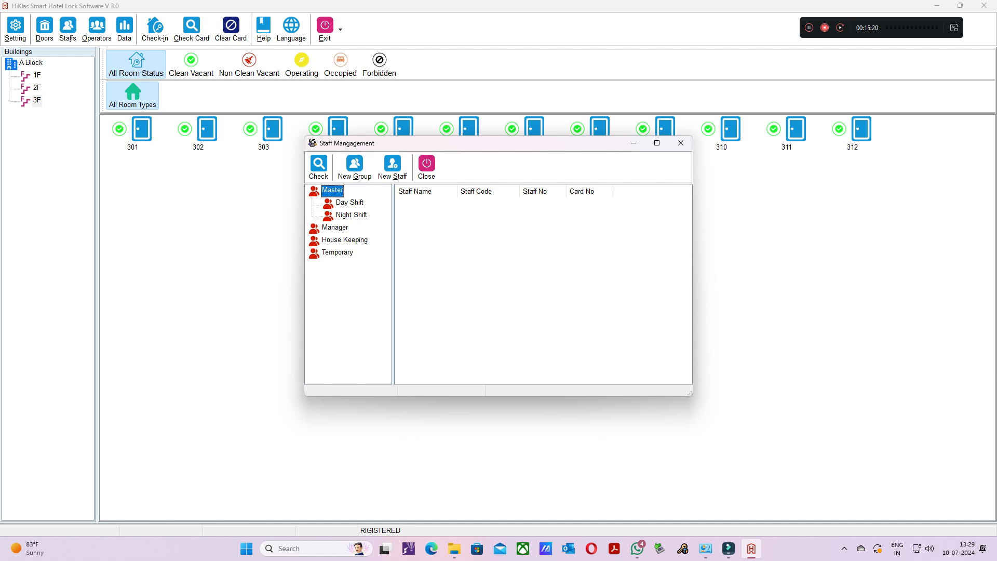
- Start a new staff member in the Day Shift group under Master, with the staff member's first name as Staff ID Template
{"action": "left_click", "coordinate": [350, 202]}
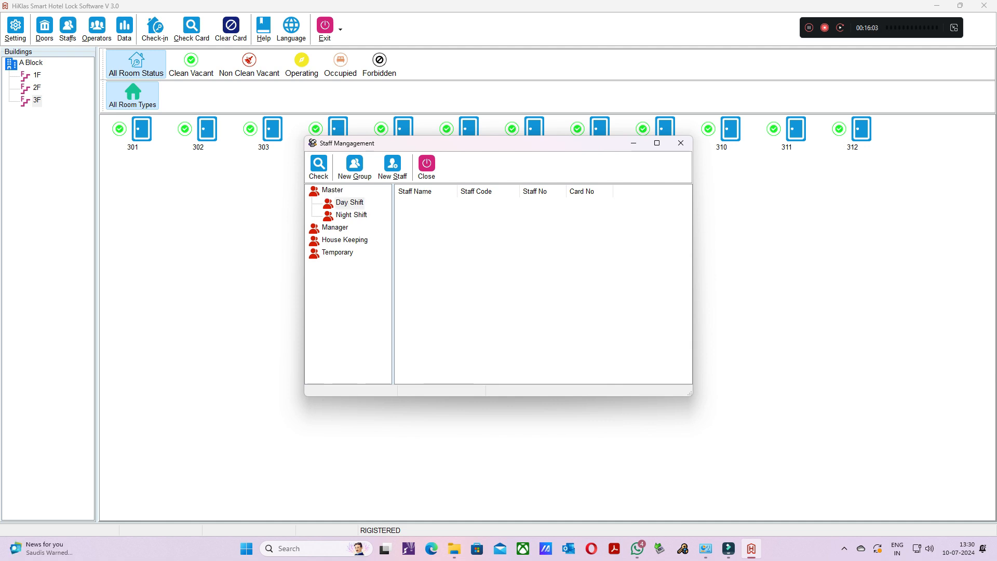
{"action": "right_click", "coordinate": [341, 203]}
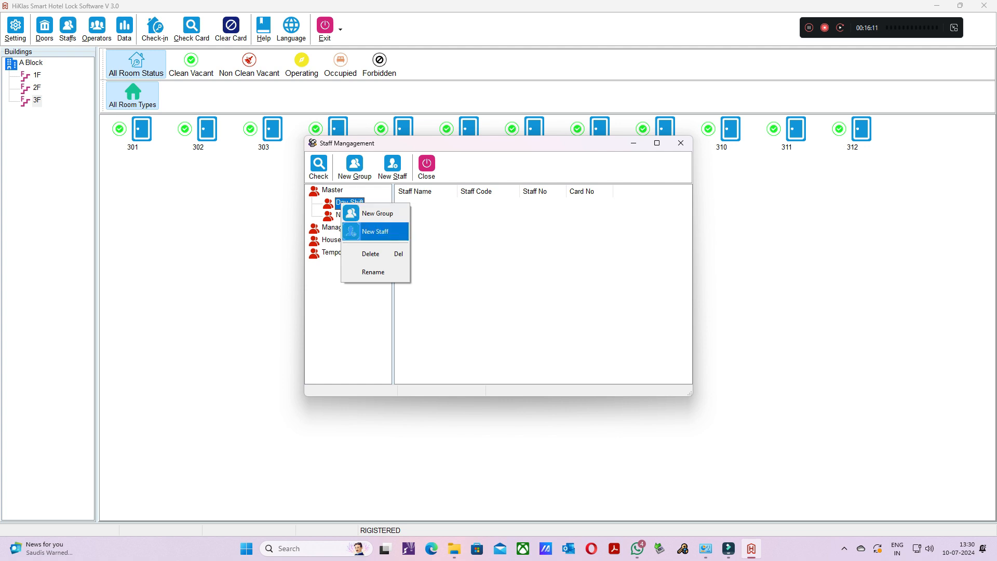
{"action": "left_click", "coordinate": [375, 231]}
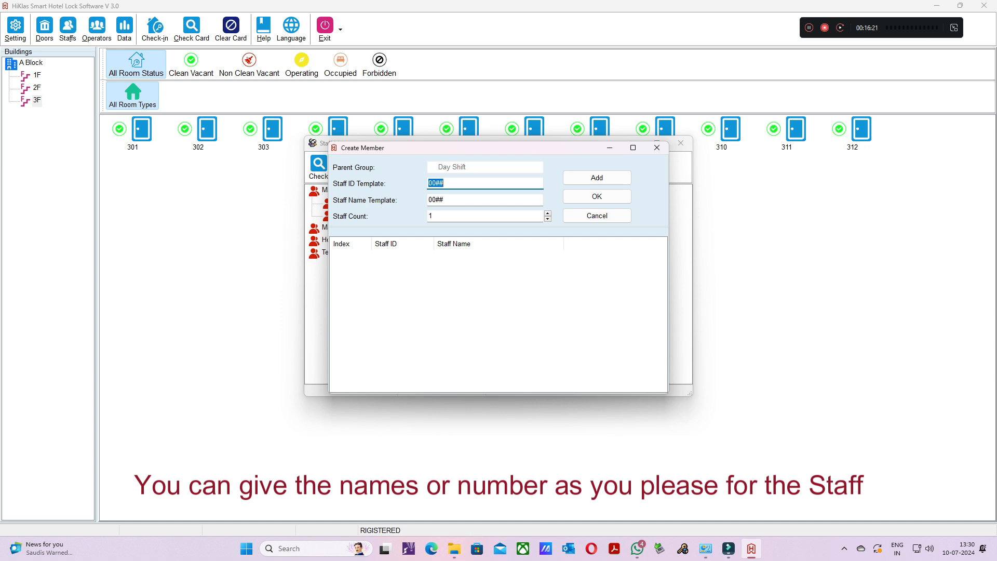
{"action": "type", "text": "Sha"}
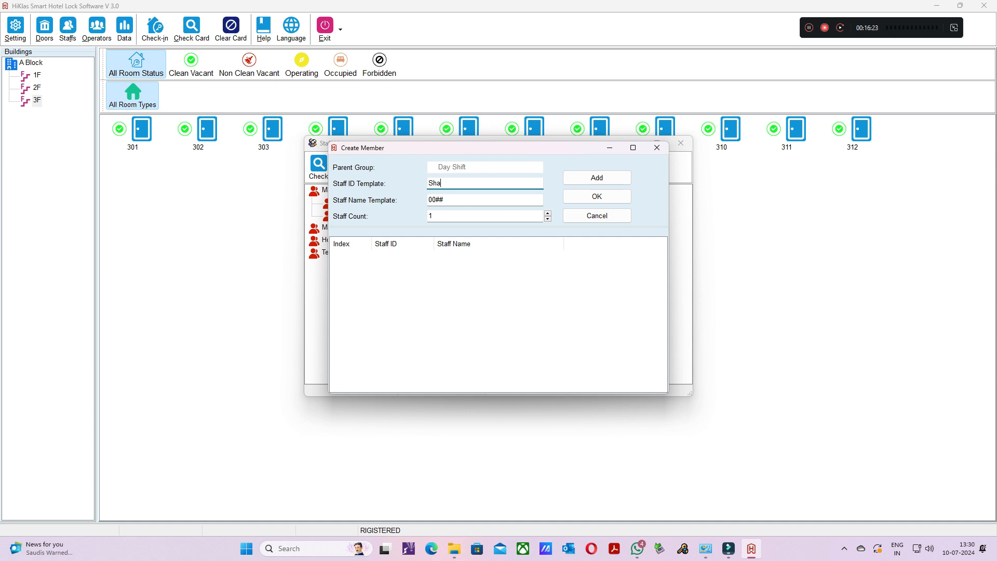
{"action": "type", "text": "nkar"}
- Set the Staff Name Template to 1##, add the member to Day Shift and close the member form
{"action": "left_click", "coordinate": [435, 199]}
{"action": "key", "text": "BackSpace"}
{"action": "key", "text": "BackSpace"}
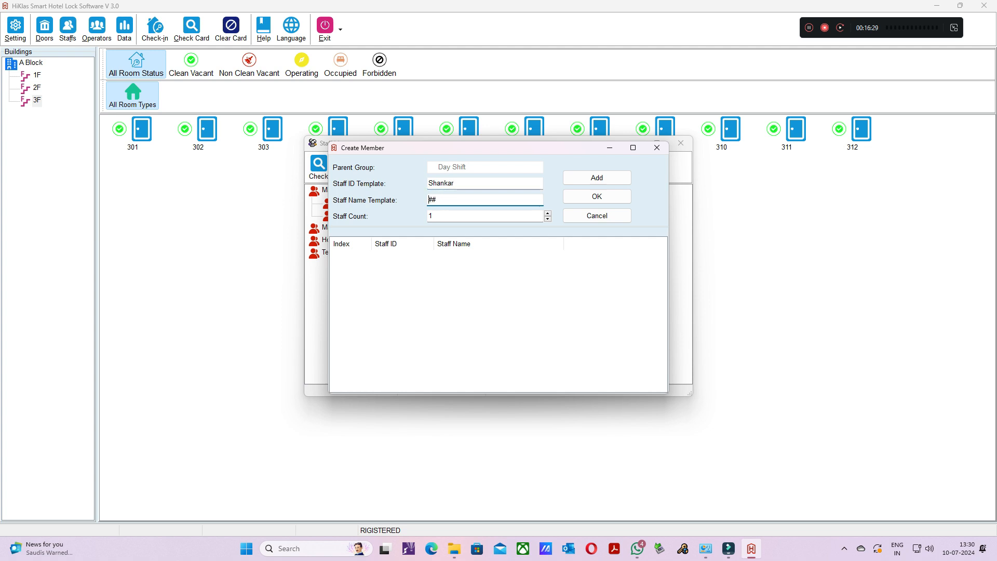
{"action": "type", "text": "1"}
{"action": "left_click", "coordinate": [597, 178]}
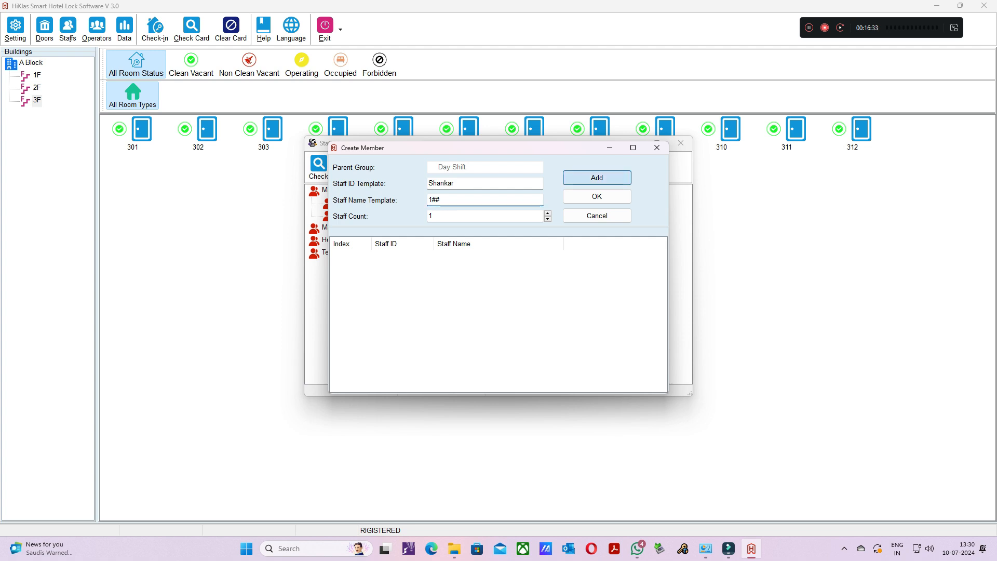
{"action": "key", "text": "Return"}
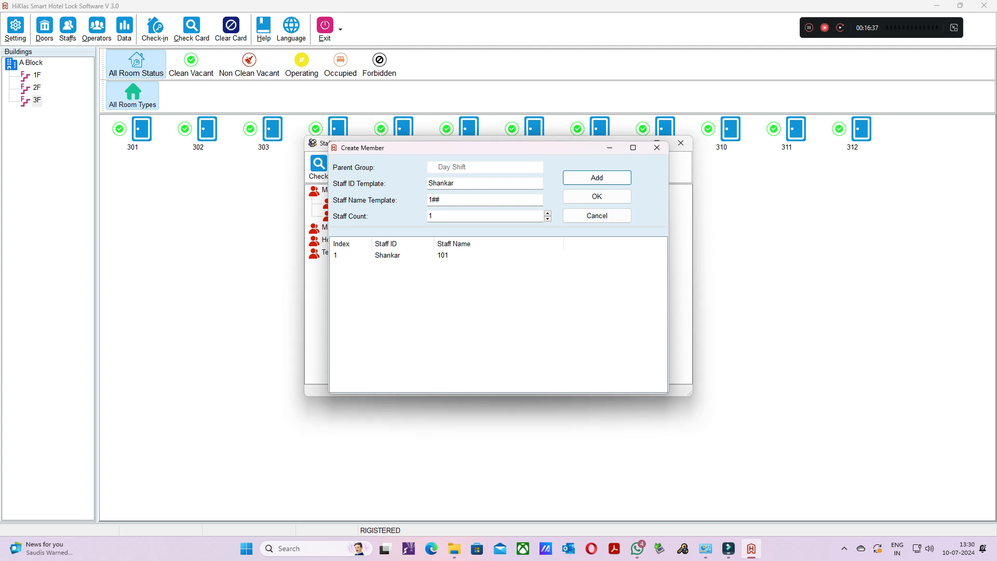
{"action": "left_click", "coordinate": [657, 147]}
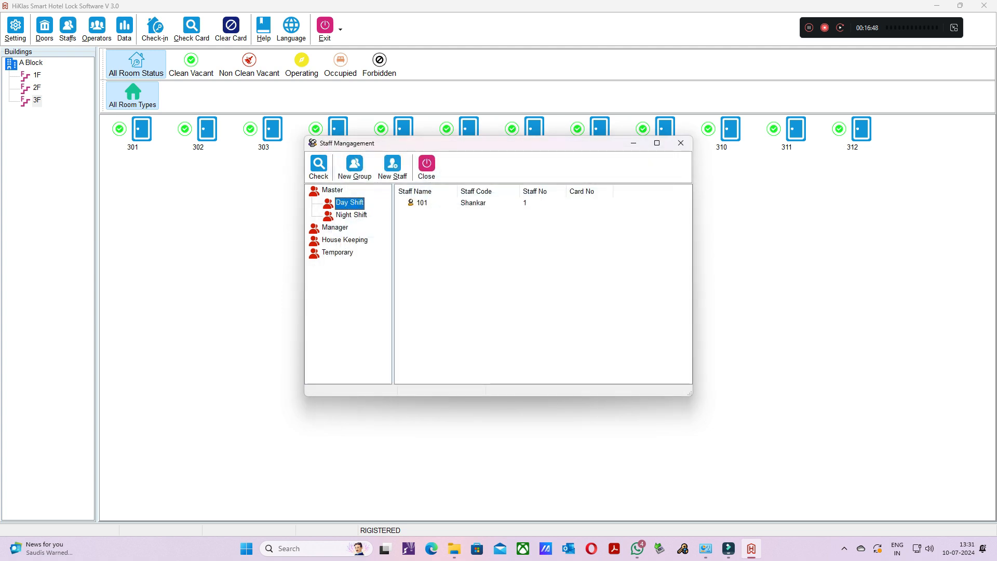
- Start a new staff member in the Night Shift group under Master with the Staff ID Template 2##
{"action": "left_click", "coordinate": [352, 216]}
{"action": "right_click", "coordinate": [346, 214]}
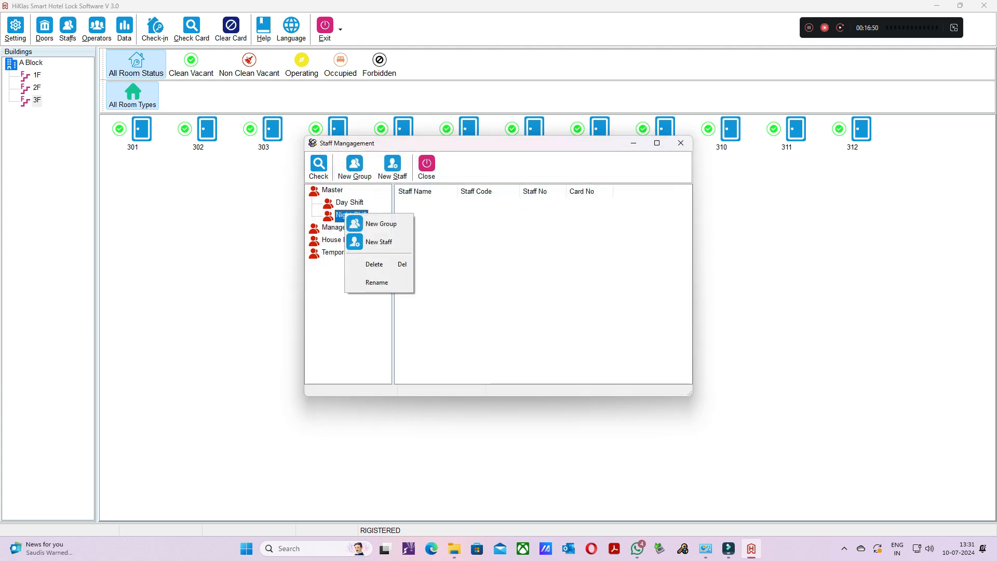
{"action": "left_click", "coordinate": [379, 241]}
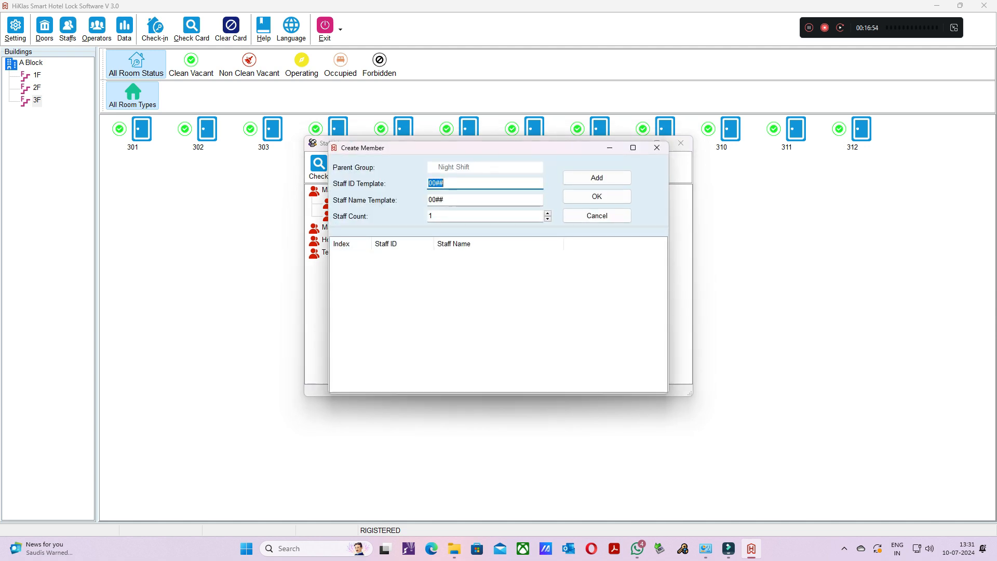
{"action": "left_click", "coordinate": [436, 183]}
{"action": "key", "text": "BackSpace"}
{"action": "type", "text": "2"}
- Replace the Staff Name Template with the staff member's first name, add the member to Night Shift and close the form
{"action": "left_click", "coordinate": [436, 199]}
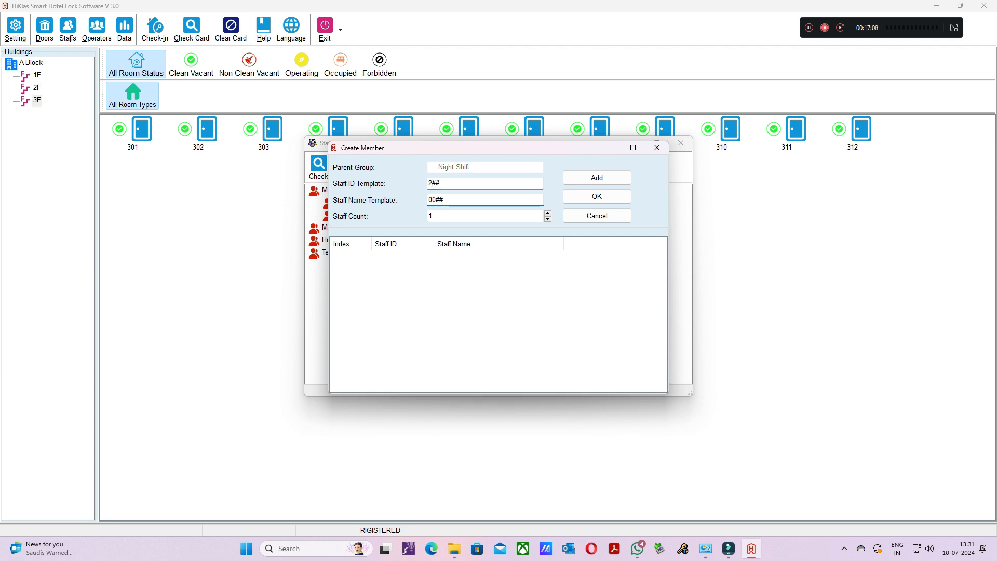
{"action": "key", "text": "BackSpace"}
{"action": "key", "text": "BackSpace"}
{"action": "key", "text": "BackSpace"}
{"action": "key", "text": "BackSpace"}
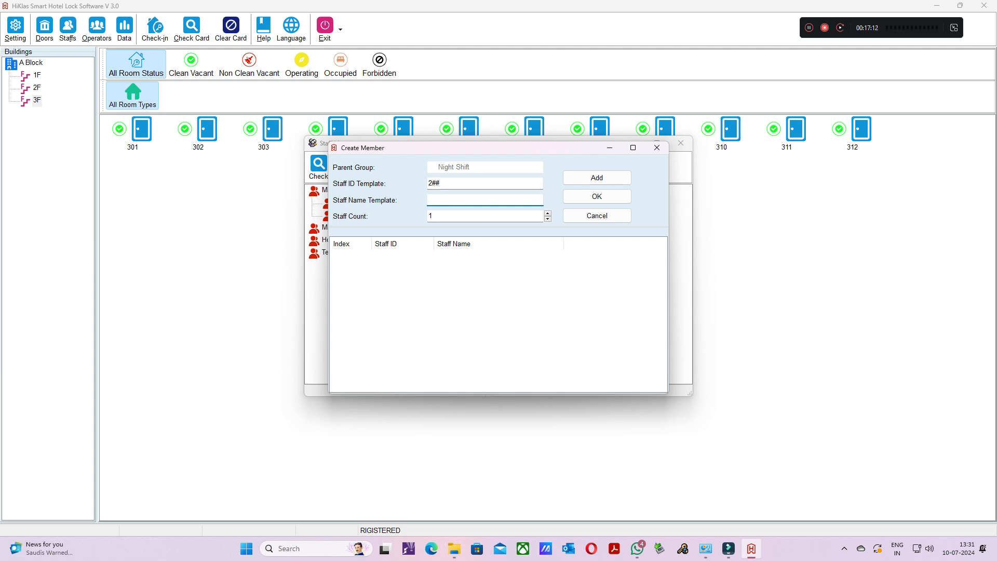
{"action": "type", "text": "Ramesh"}
{"action": "left_click", "coordinate": [597, 177]}
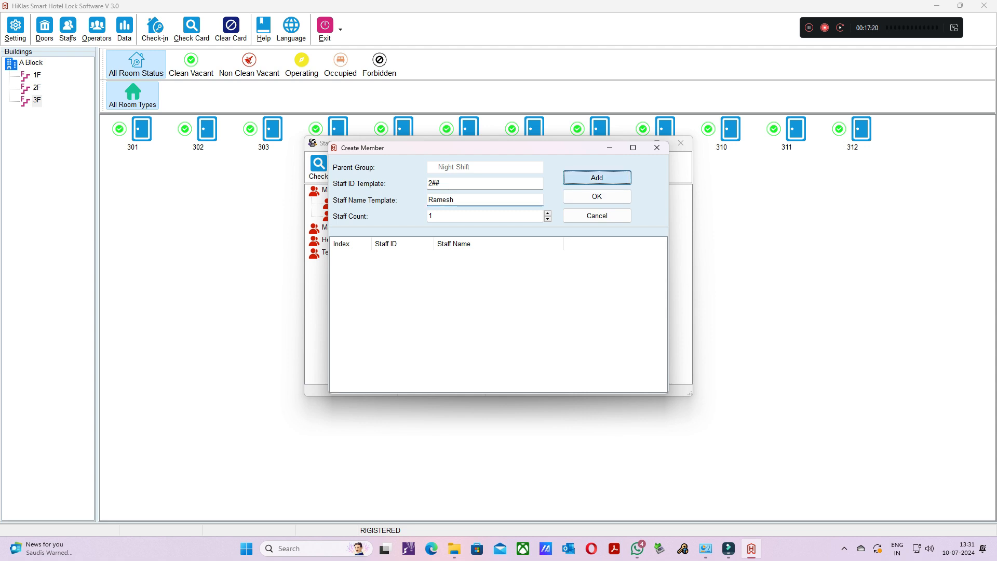
{"action": "key", "text": "Return"}
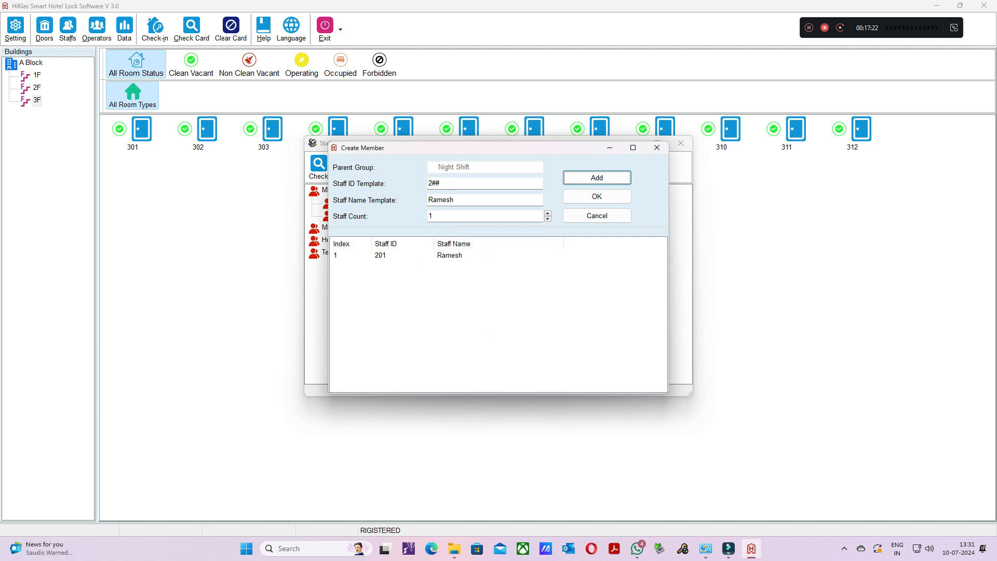
{"action": "left_click", "coordinate": [657, 148]}
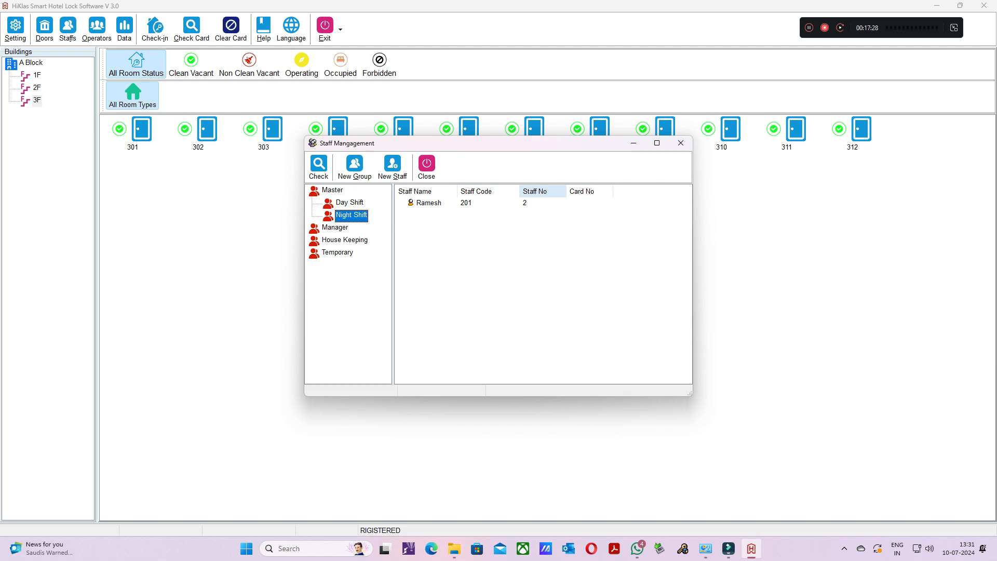
- Create a staff group named Day Shift under the House Keeping group
{"action": "left_click", "coordinate": [335, 227]}
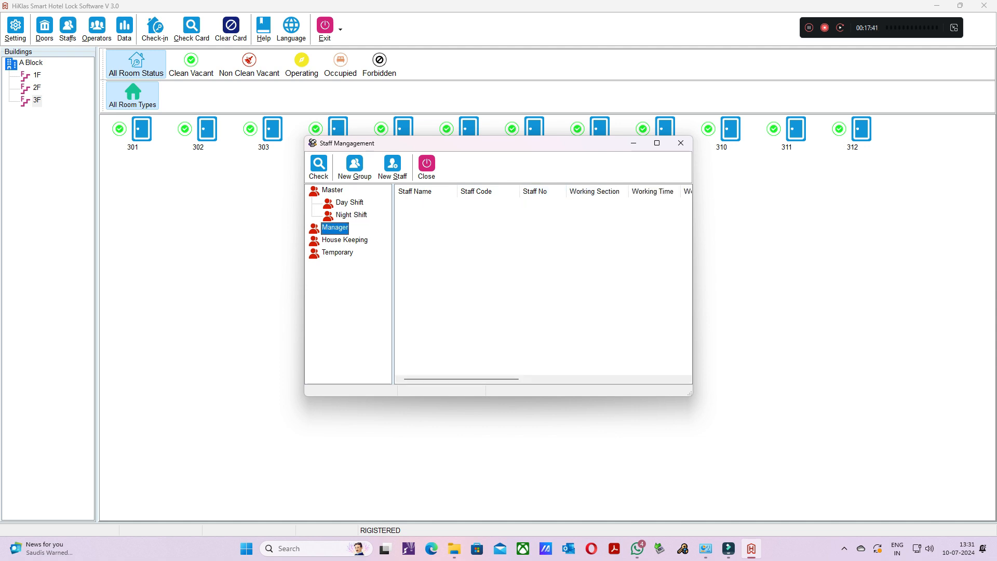
{"action": "left_click", "coordinate": [345, 241]}
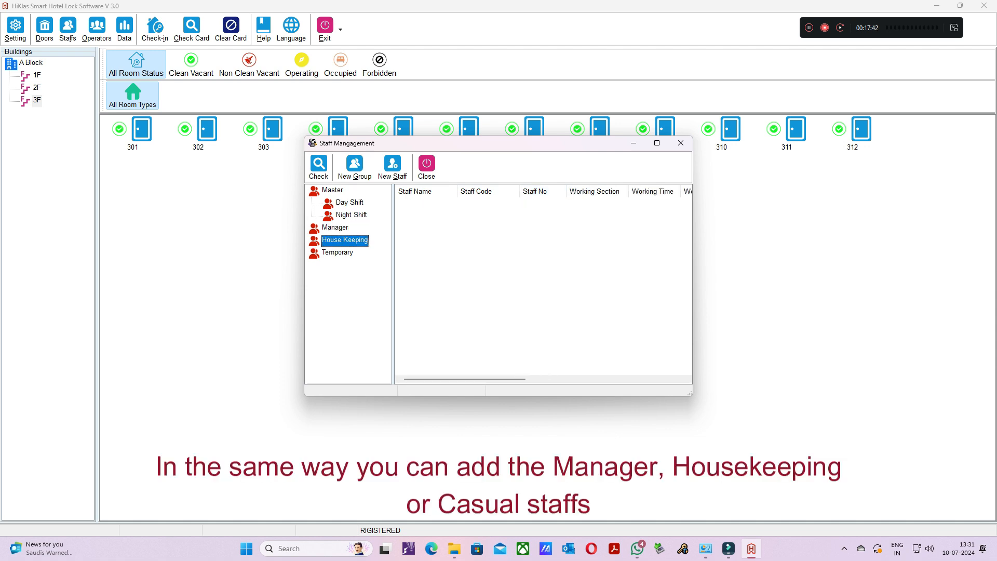
{"action": "right_click", "coordinate": [325, 240]}
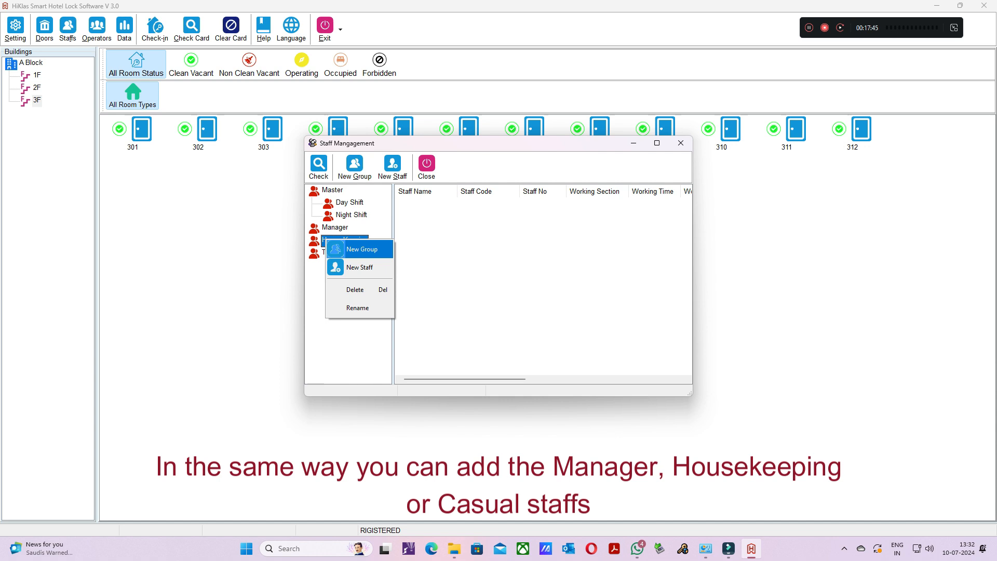
{"action": "left_click", "coordinate": [363, 249]}
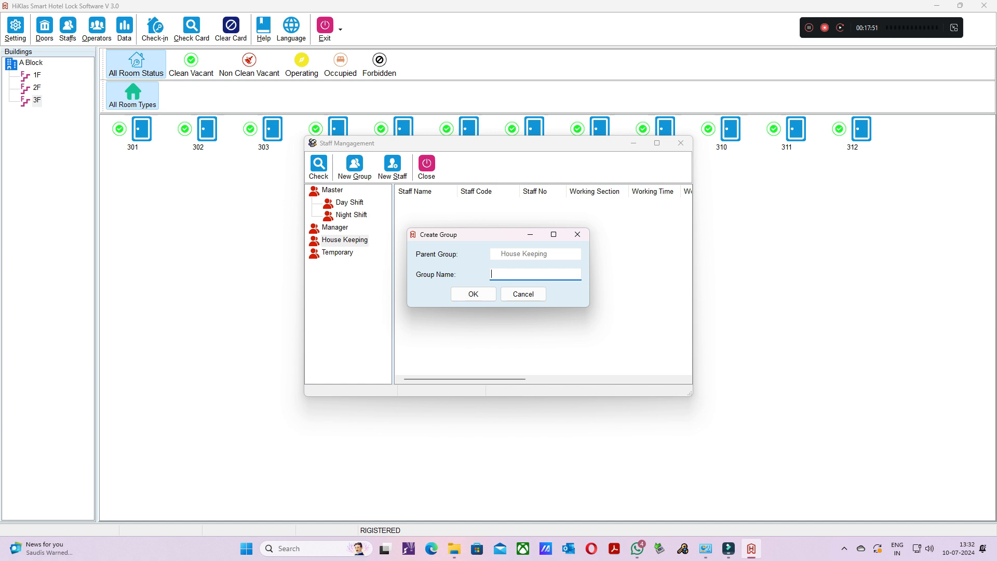
{"action": "type", "text": "Day Shift"}
{"action": "key", "text": "Return"}
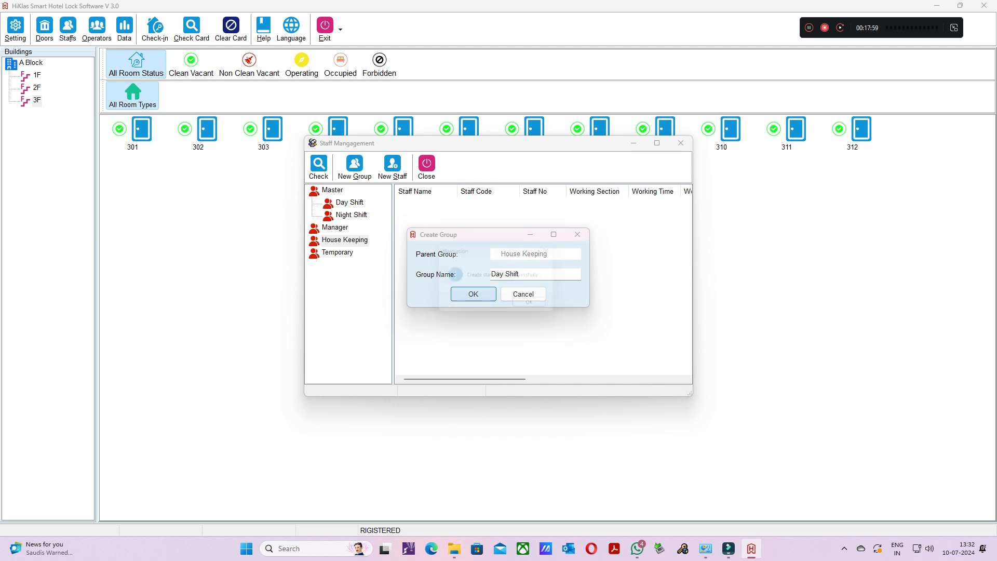
{"action": "key", "text": "Return"}
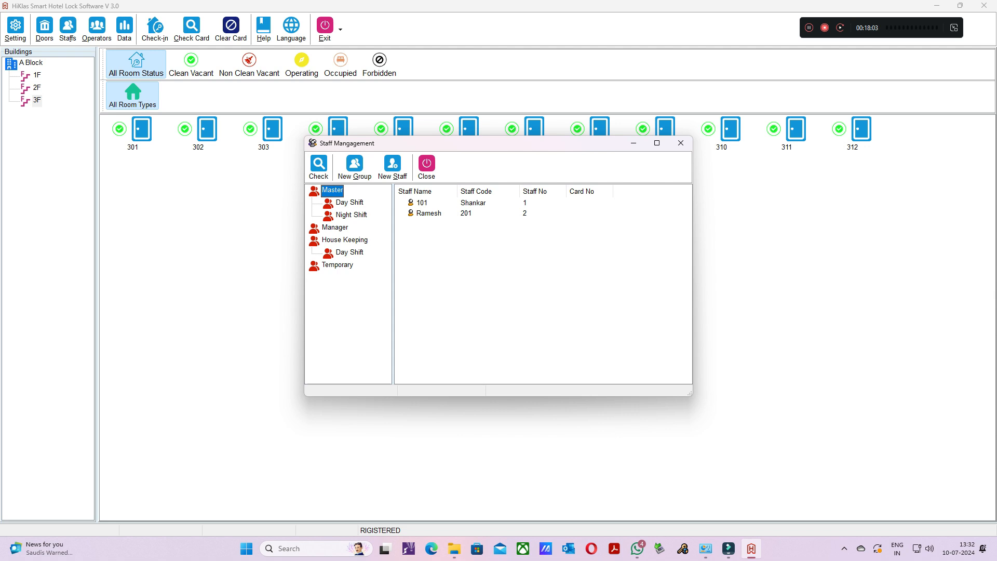
- Create a second staff group named Night Shift under the House Keeping group
{"action": "left_click", "coordinate": [345, 241]}
{"action": "right_click", "coordinate": [335, 241]}
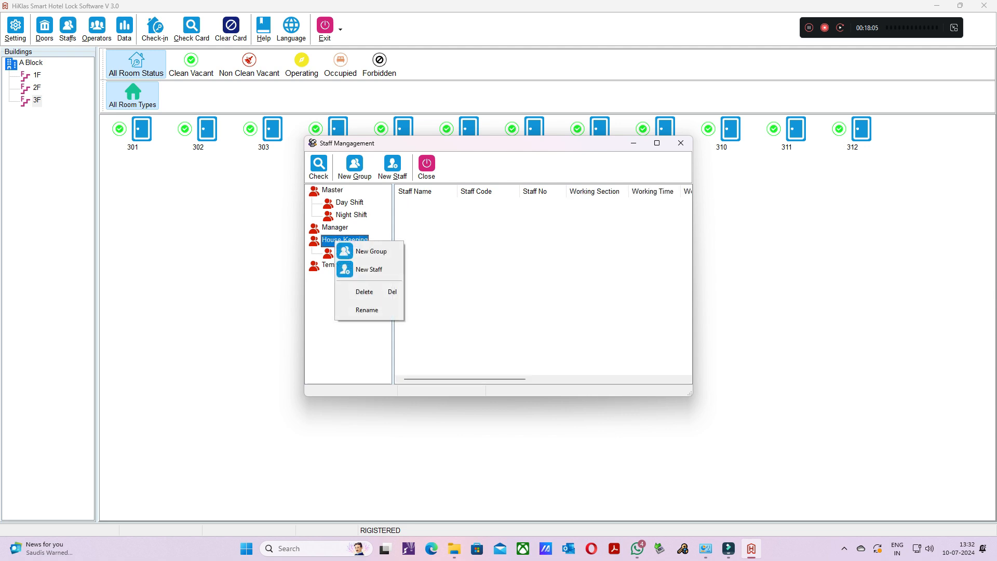
{"action": "left_click", "coordinate": [371, 251]}
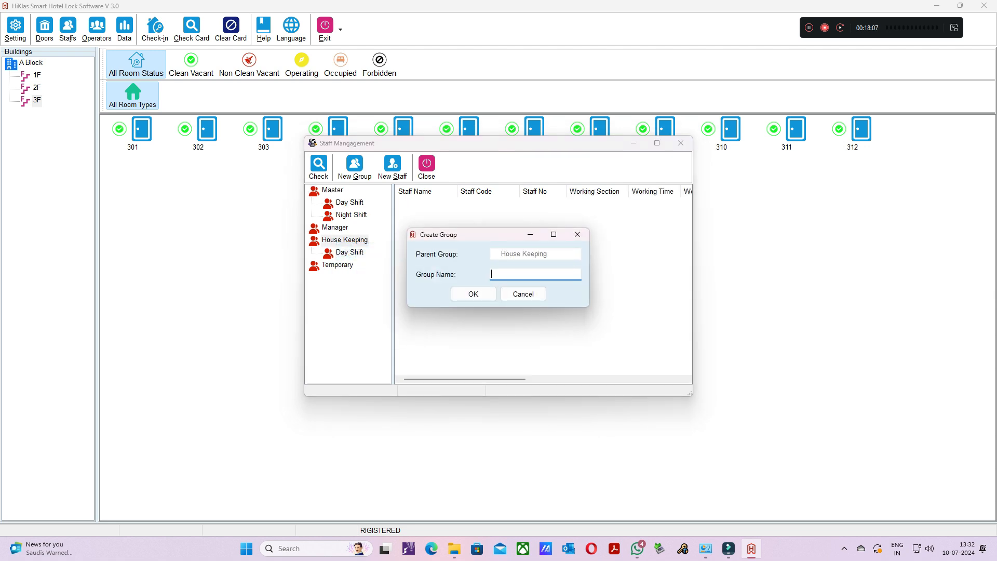
{"action": "type", "text": "Night Shift"}
{"action": "key", "text": "Return"}
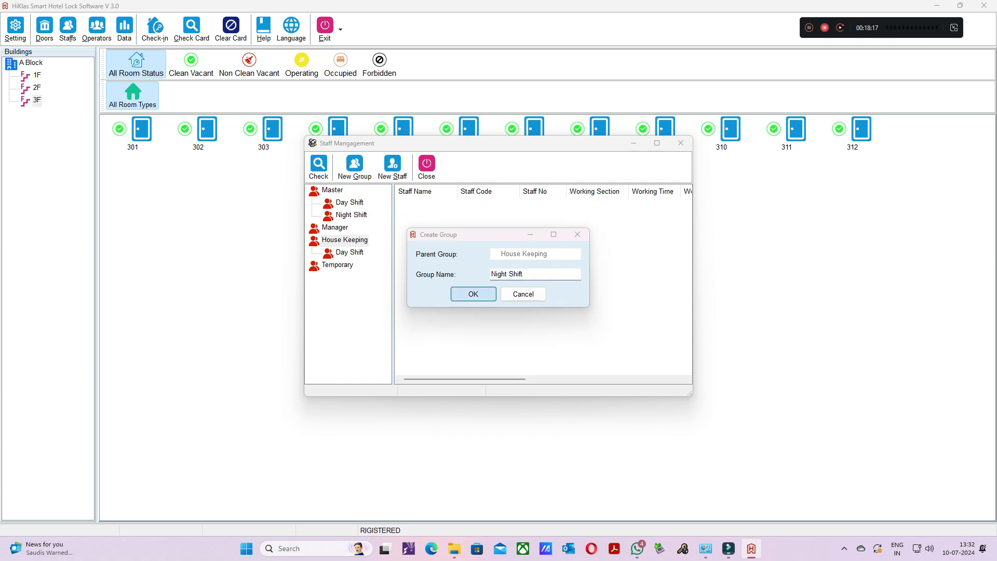
{"action": "left_click", "coordinate": [538, 307]}
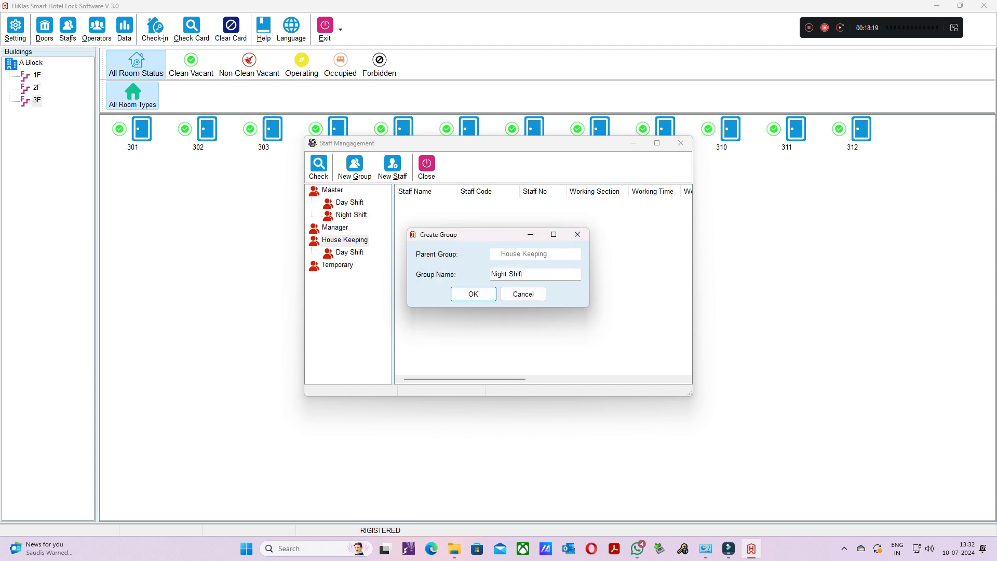
{"action": "left_click", "coordinate": [524, 295]}
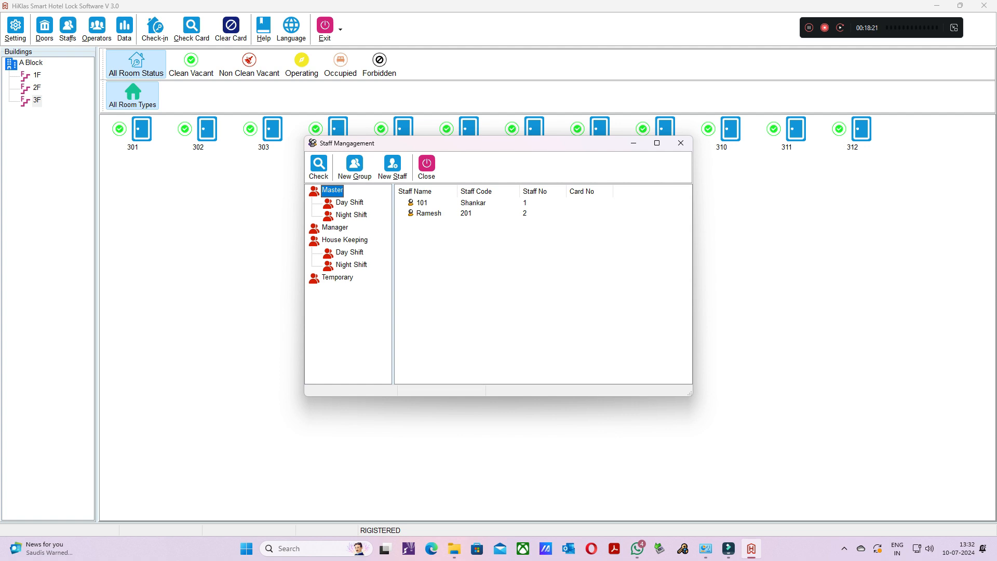
- Start a new staff member in House Keeping's Day Shift group with the Staff ID Template 1##
{"action": "left_click", "coordinate": [350, 253]}
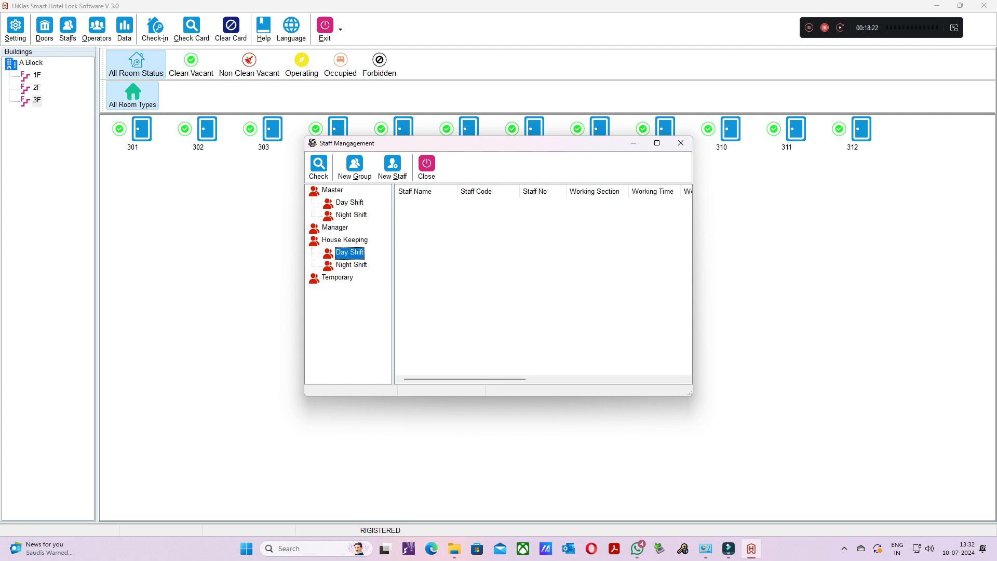
{"action": "right_click", "coordinate": [348, 254]}
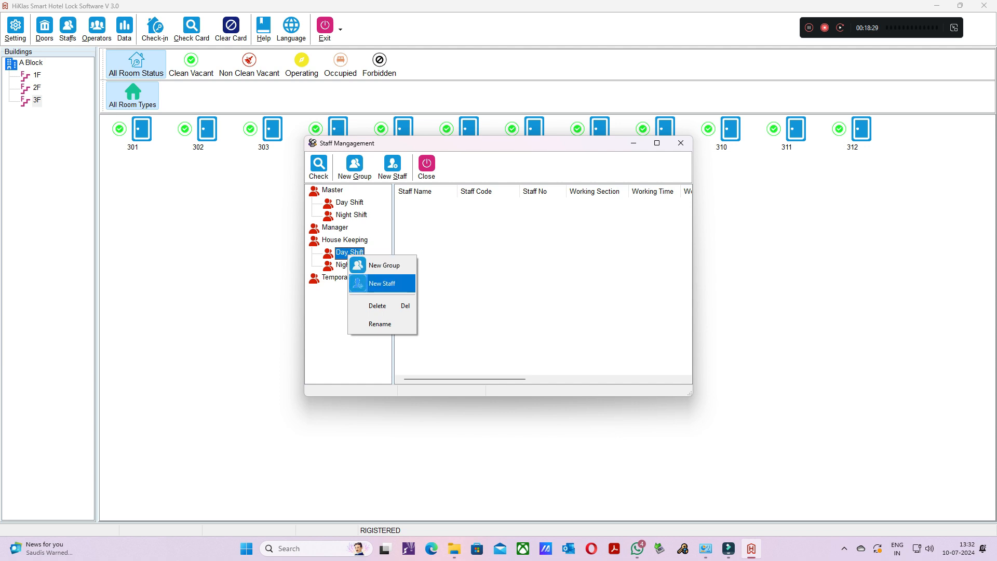
{"action": "left_click", "coordinate": [382, 283]}
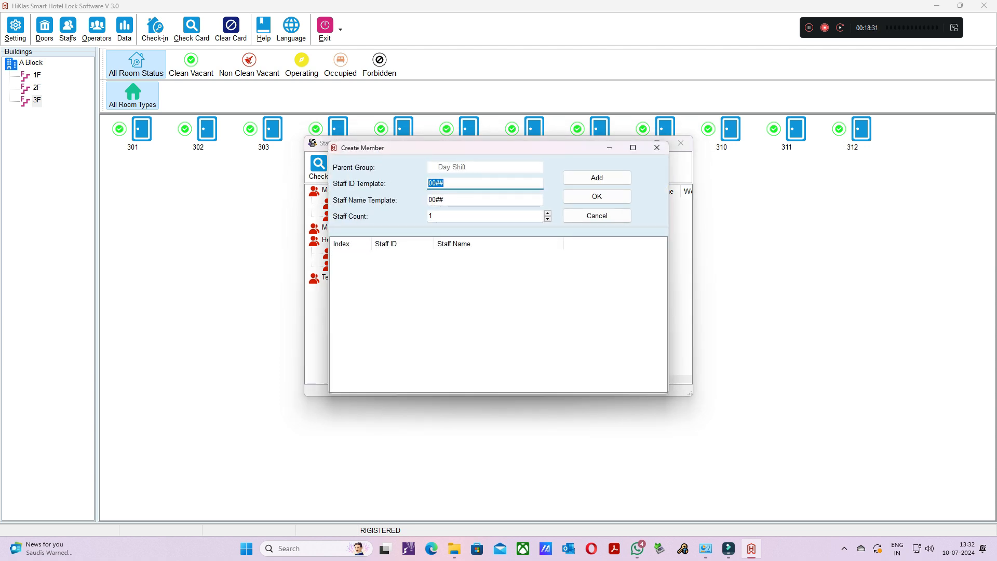
{"action": "left_click", "coordinate": [436, 183]}
{"action": "key", "text": "BackSpace"}
{"action": "key", "text": "BackSpace"}
{"action": "type", "text": "1"}
- Enter the staff member's first name as Staff Name Template and add the member to House Keeping's Day Shift
{"action": "left_click", "coordinate": [445, 200]}
{"action": "key", "text": "BackSpace"}
{"action": "key", "text": "BackSpace"}
{"action": "key", "text": "BackSpace"}
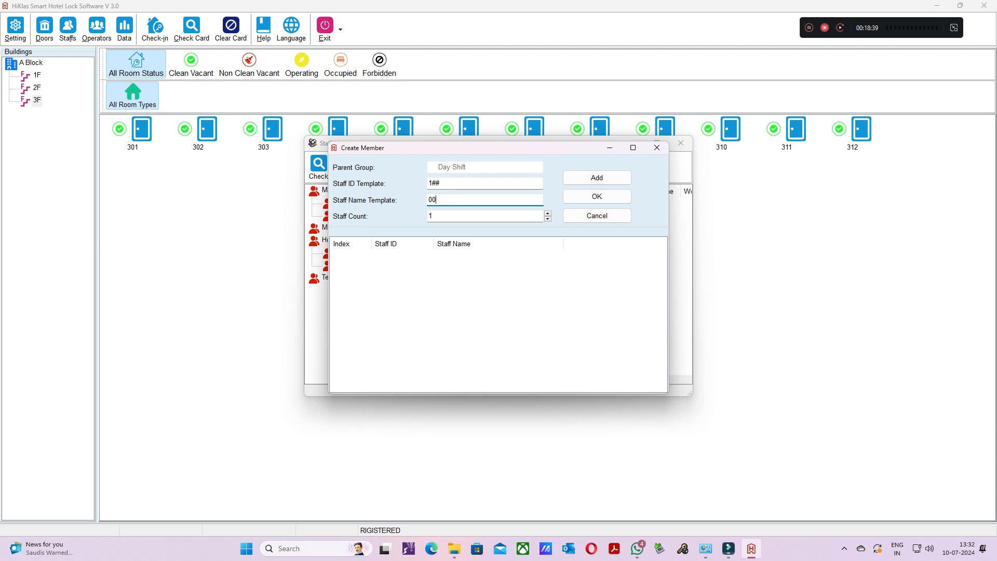
{"action": "key", "text": "BackSpace"}
{"action": "type", "text": "Prakash"}
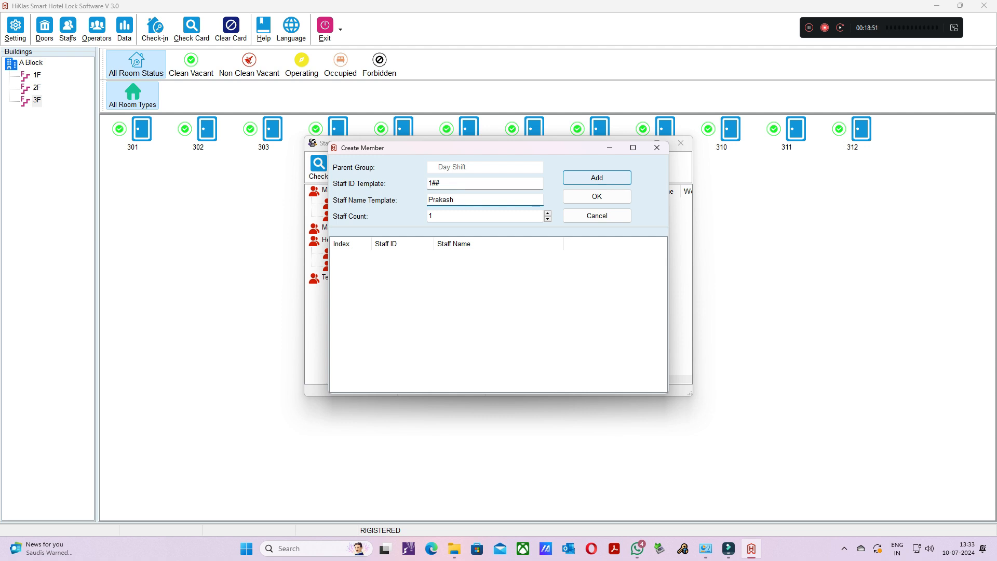
{"action": "left_click", "coordinate": [597, 178]}
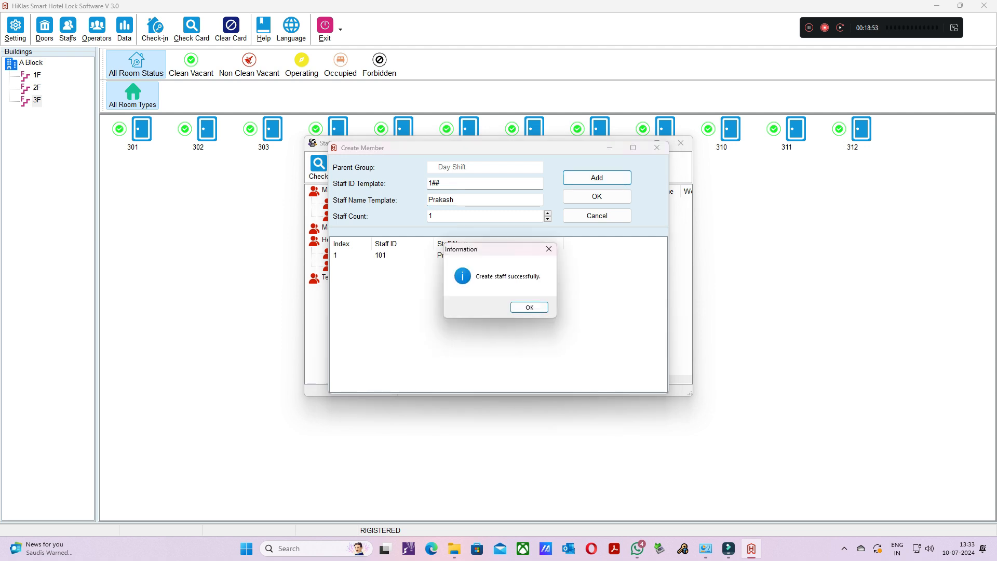
{"action": "left_click", "coordinate": [529, 307]}
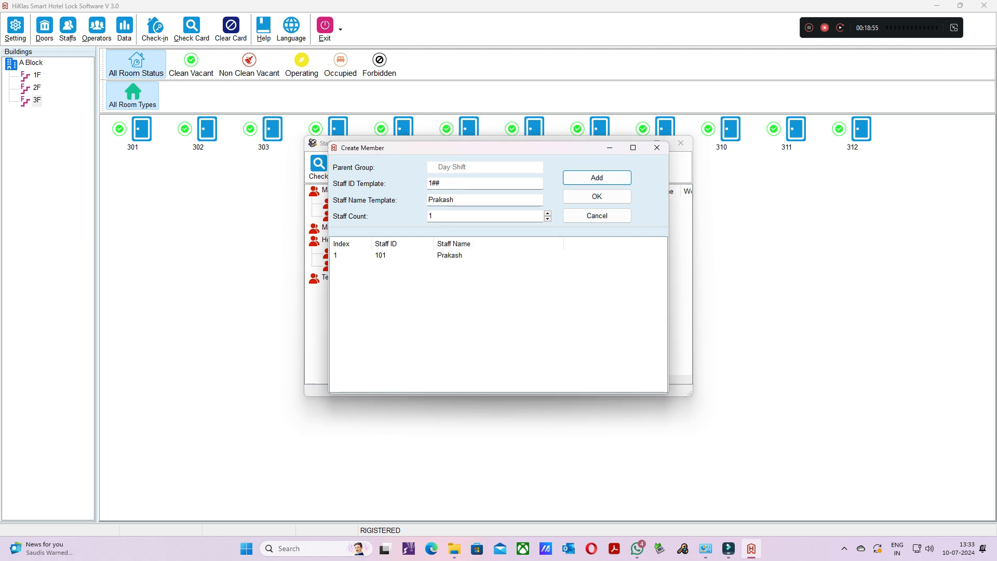
- Replace the Staff Name Template with the next House Keeping Day Shift member's first name
{"action": "left_click", "coordinate": [456, 200]}
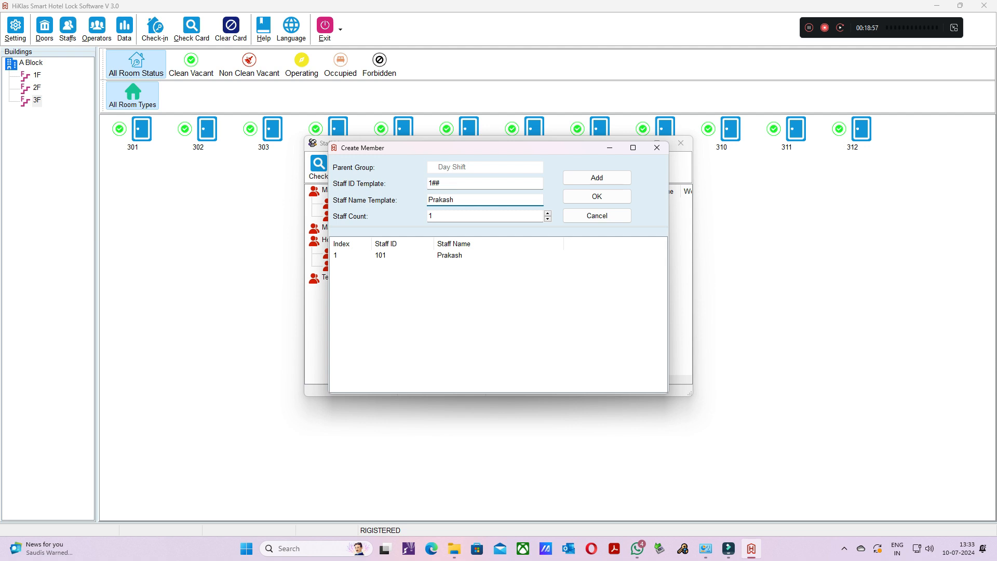
{"action": "key", "text": "BackSpace"}
{"action": "key", "text": "BackSpace"}
{"action": "key", "text": "BackSpace"}
{"action": "key", "text": "BackSpace"}
{"action": "key", "text": "BackSpace"}
{"action": "key", "text": "BackSpace"}
{"action": "key", "text": "BackSpace"}
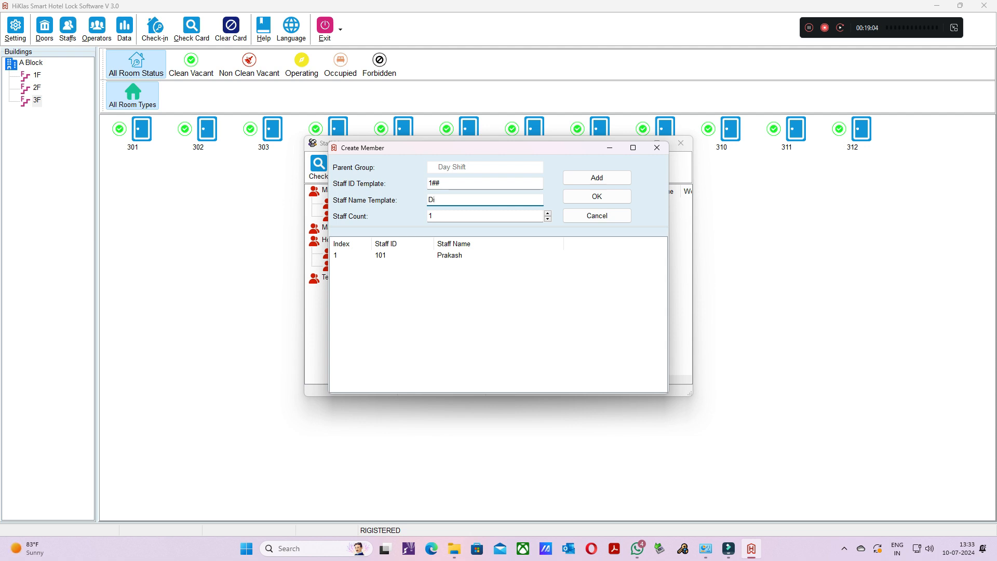
{"action": "type", "text": "Divya"}
{"action": "key", "text": "Tab"}
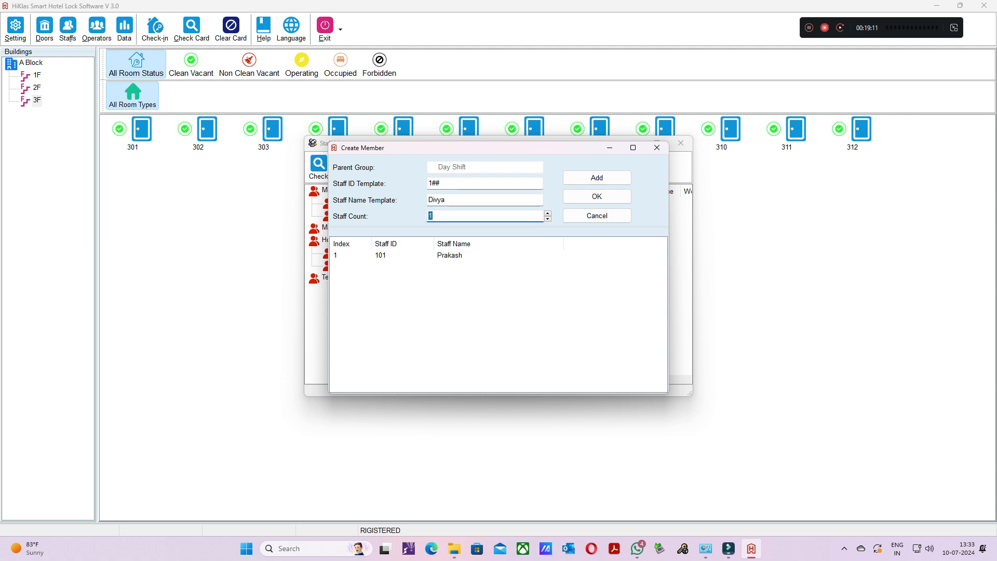
- Set the Staff Count to 2 and try to add the members with the Staff ID Template 1##
{"action": "type", "text": "2"}
{"action": "key", "text": "Tab"}
{"action": "key", "text": "Return"}
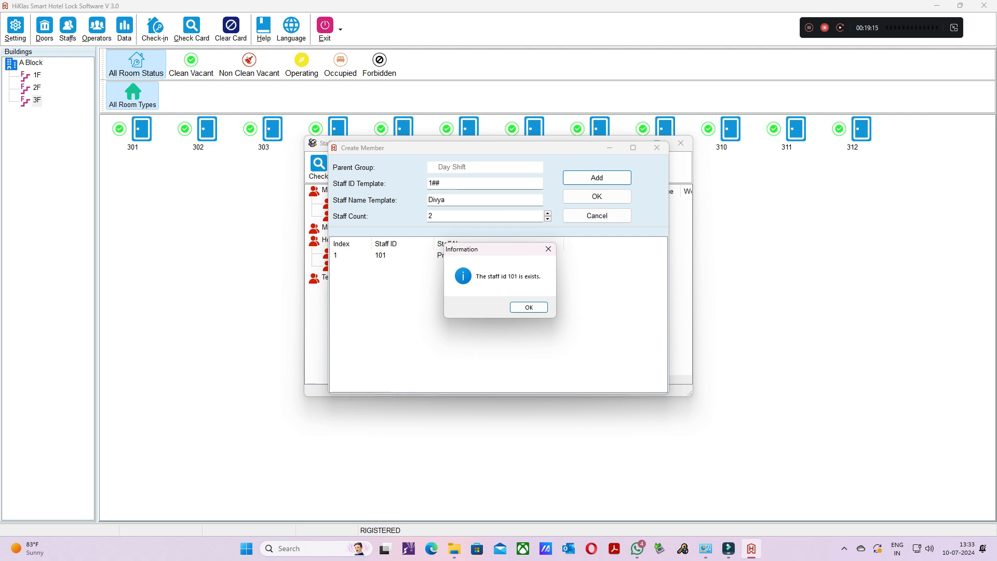
{"action": "key", "text": "Return"}
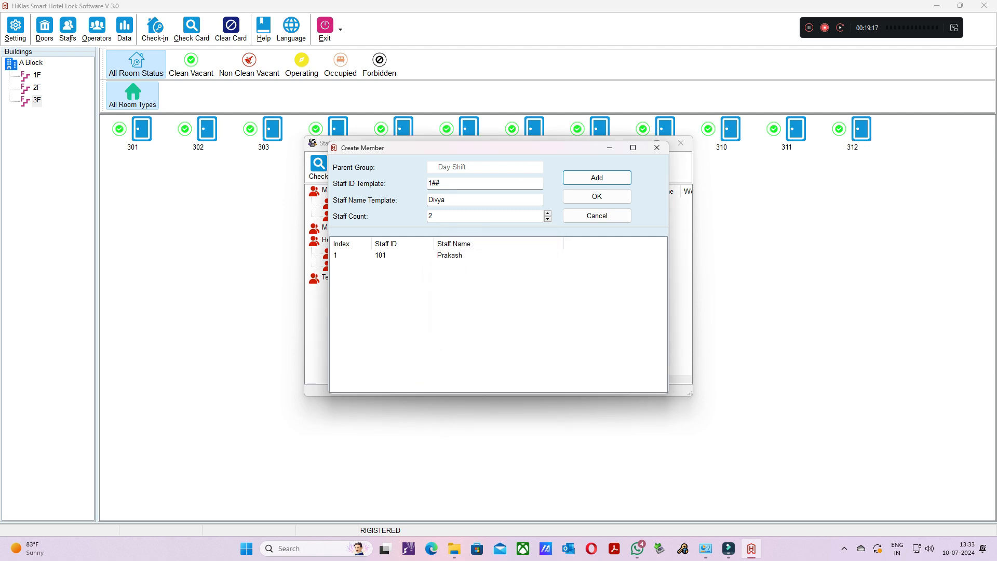
- Change the Staff ID Template to 2## and try to add the two members
{"action": "left_click", "coordinate": [431, 183]}
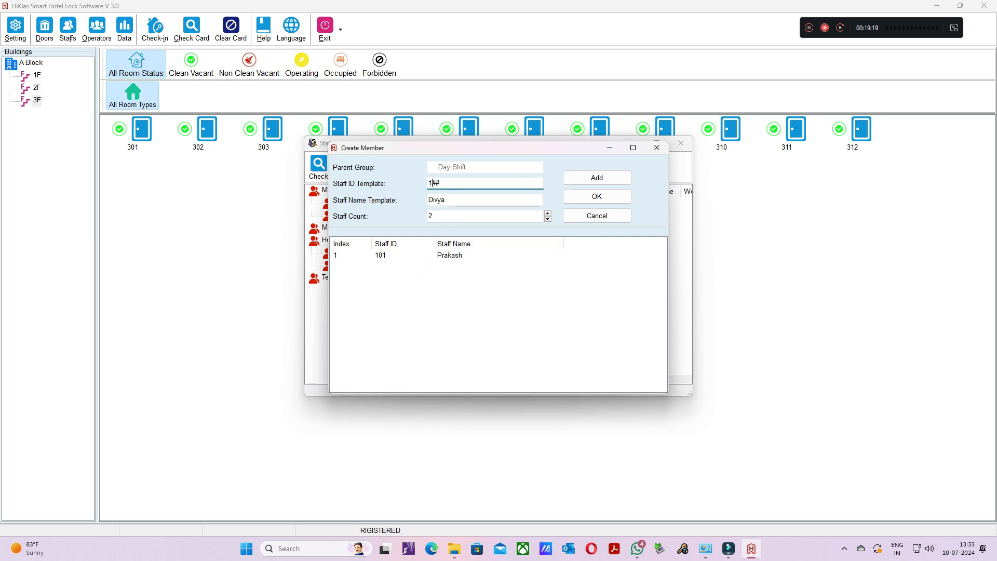
{"action": "key", "text": "BackSpace"}
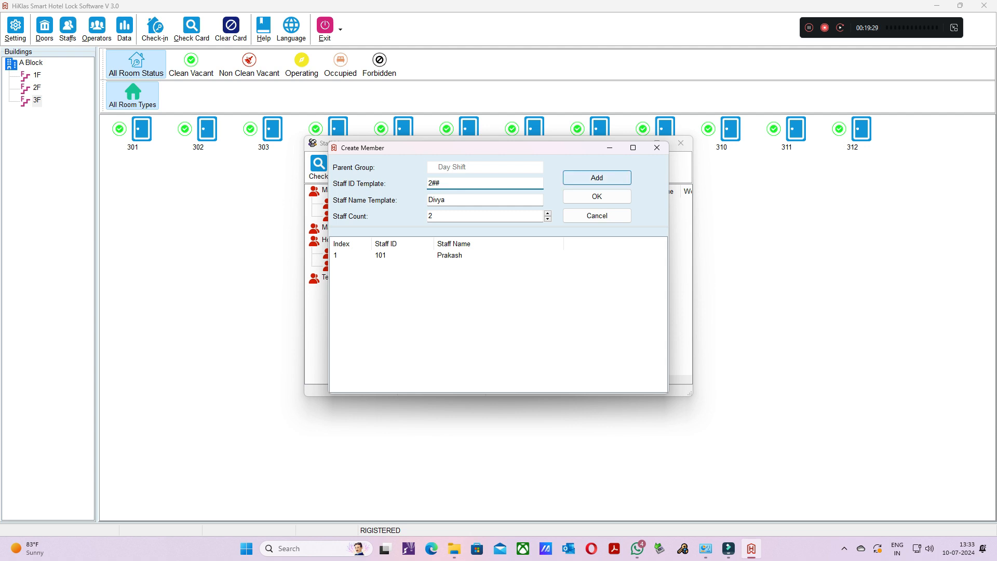
{"action": "left_click", "coordinate": [597, 177]}
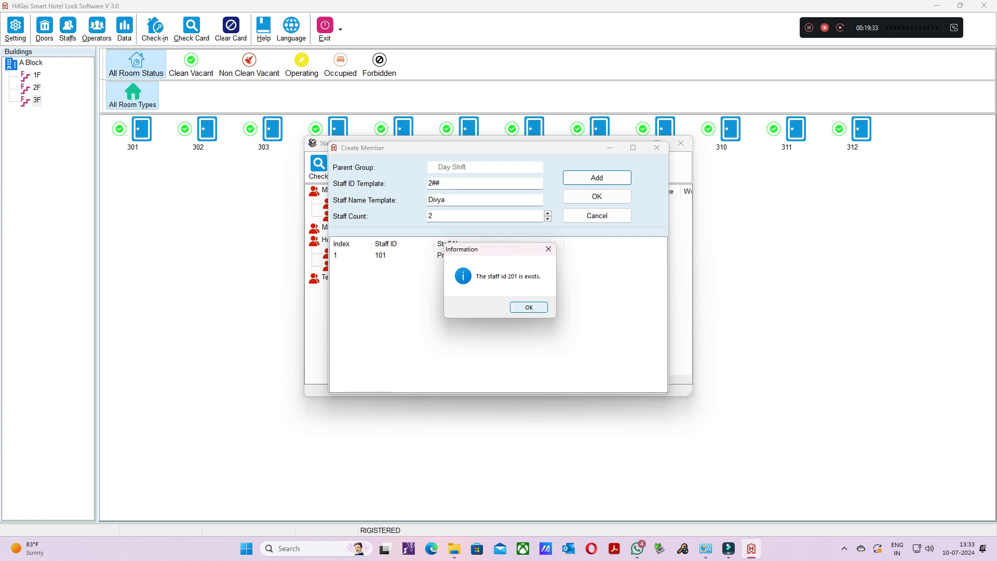
{"action": "key", "text": "Return"}
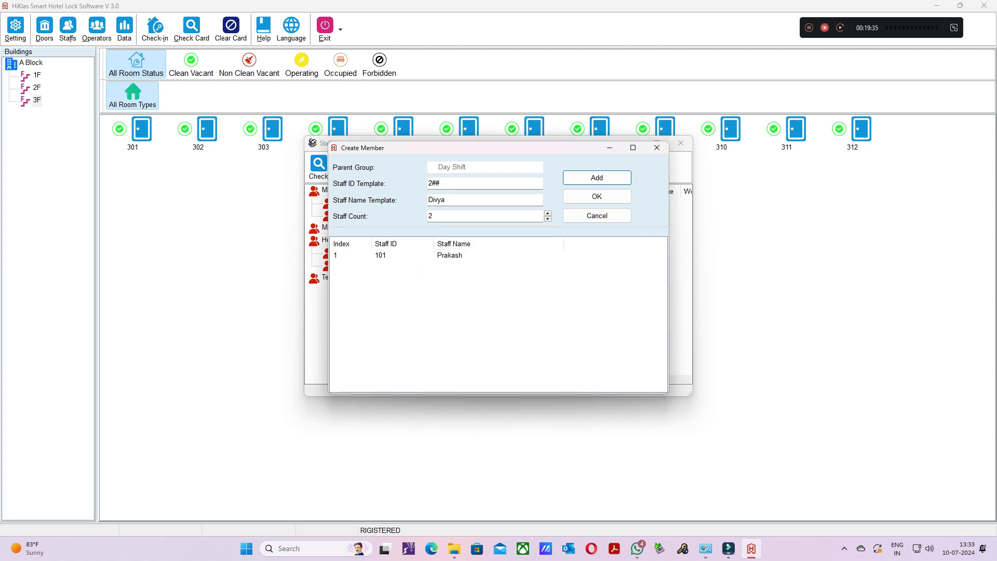
- Set the Staff Count to 1 and try to add the single member with the Staff ID Template 2##
{"action": "double_click", "coordinate": [431, 216]}
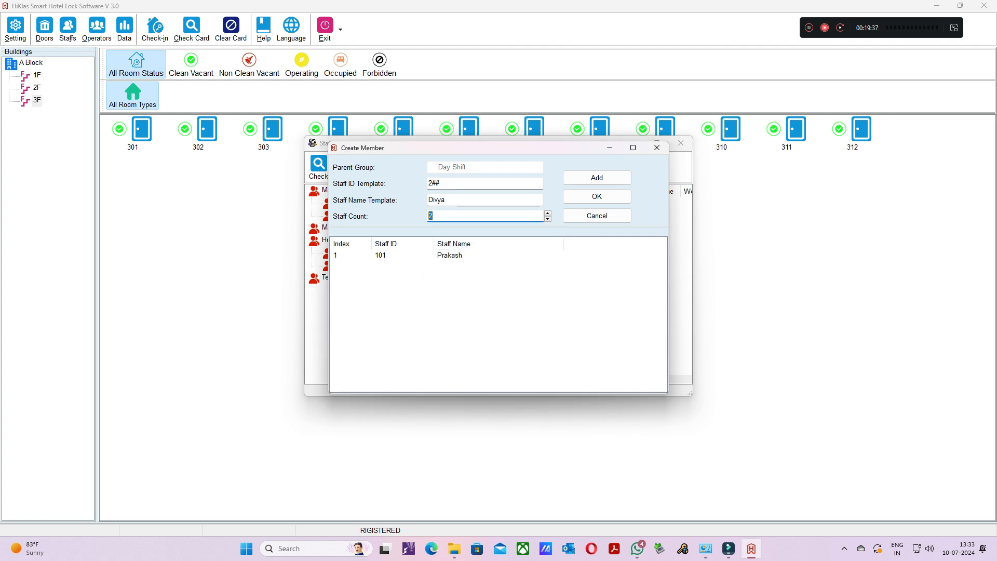
{"action": "type", "text": "1"}
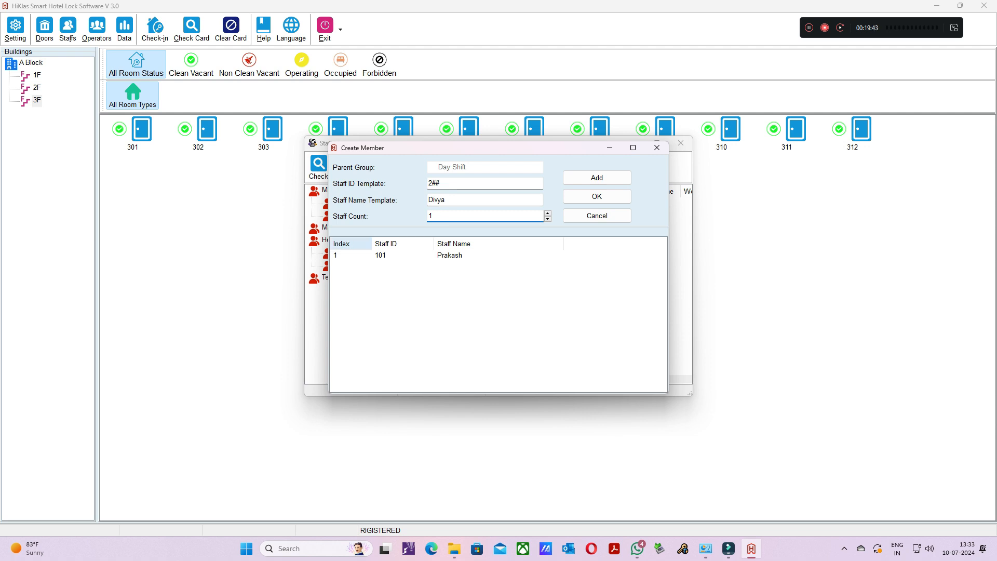
{"action": "left_click", "coordinate": [597, 178]}
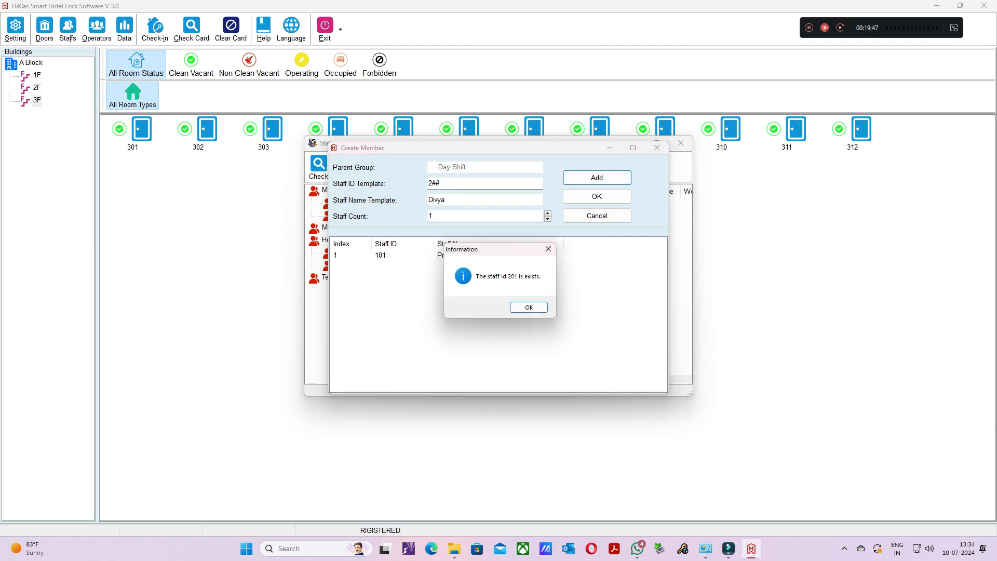
{"action": "key", "text": "Return"}
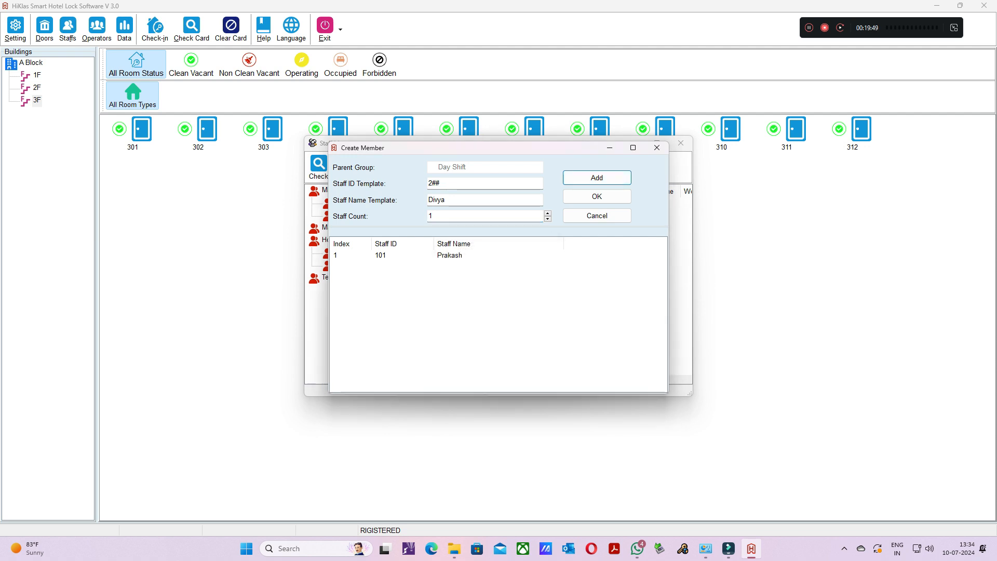
- Change the Staff ID Template to 4## and add the member to House Keeping's Day Shift, closing the member dialog
{"action": "left_click", "coordinate": [433, 183]}
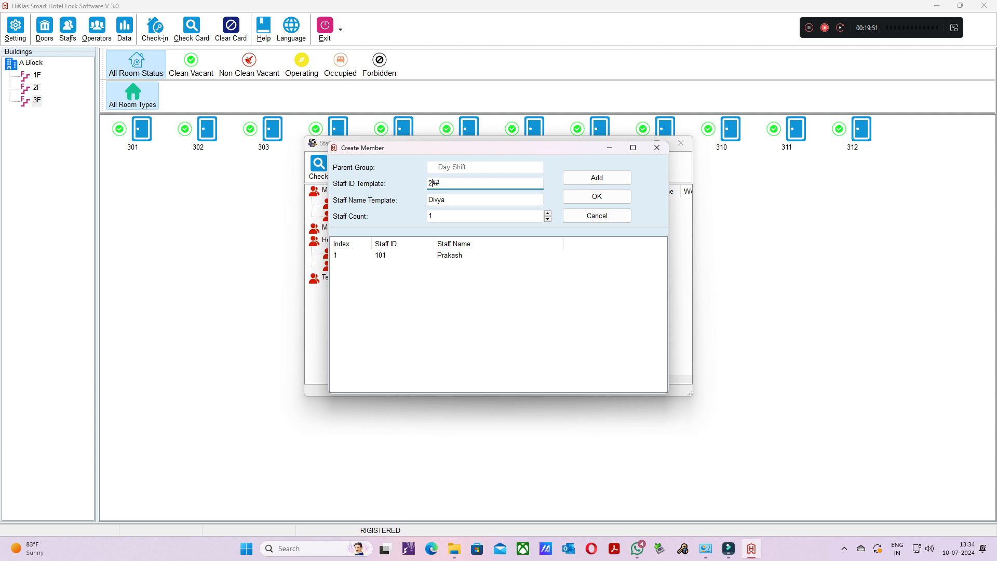
{"action": "key", "text": "BackSpace"}
{"action": "left_click", "coordinate": [597, 177]}
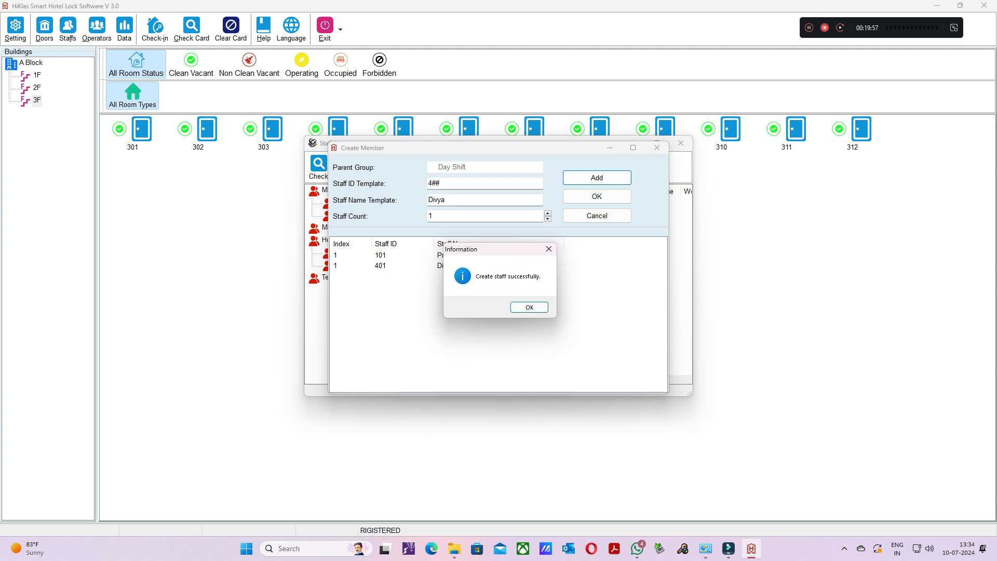
{"action": "key", "text": "Return"}
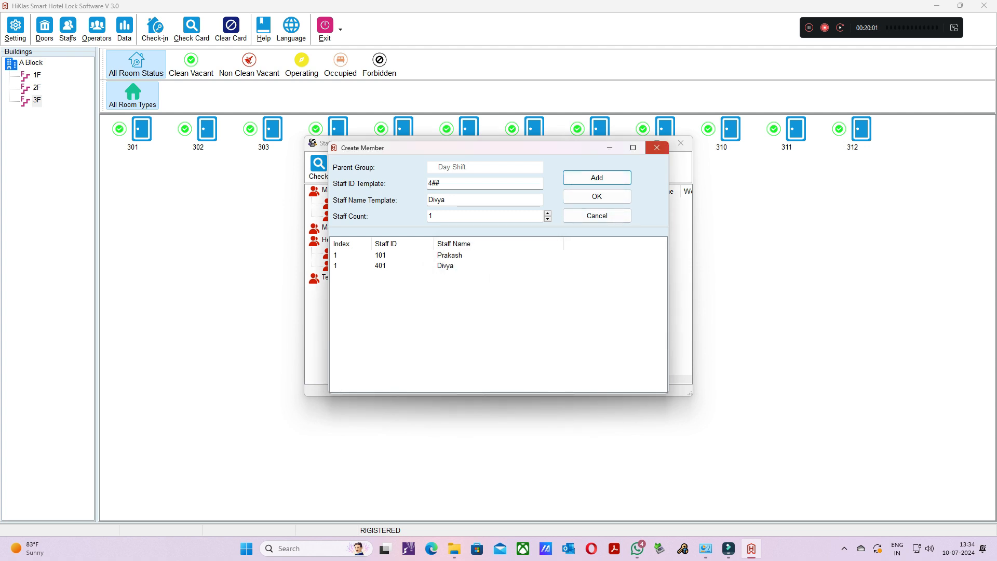
{"action": "left_click", "coordinate": [657, 147]}
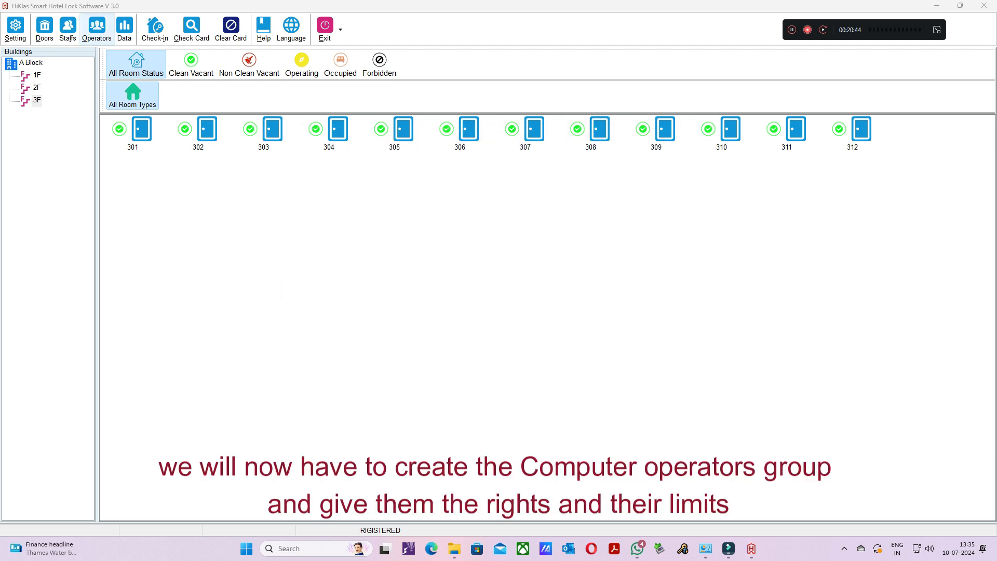
- Create an operator group with code 001, name ADMIN and description ADMIN
{"action": "left_click", "coordinate": [97, 28]}
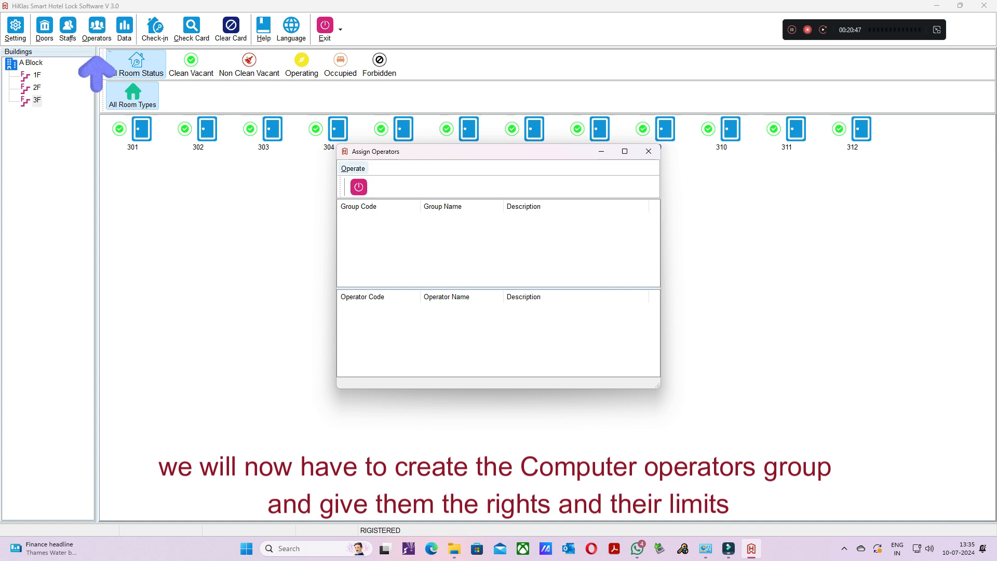
{"action": "left_click", "coordinate": [353, 168]}
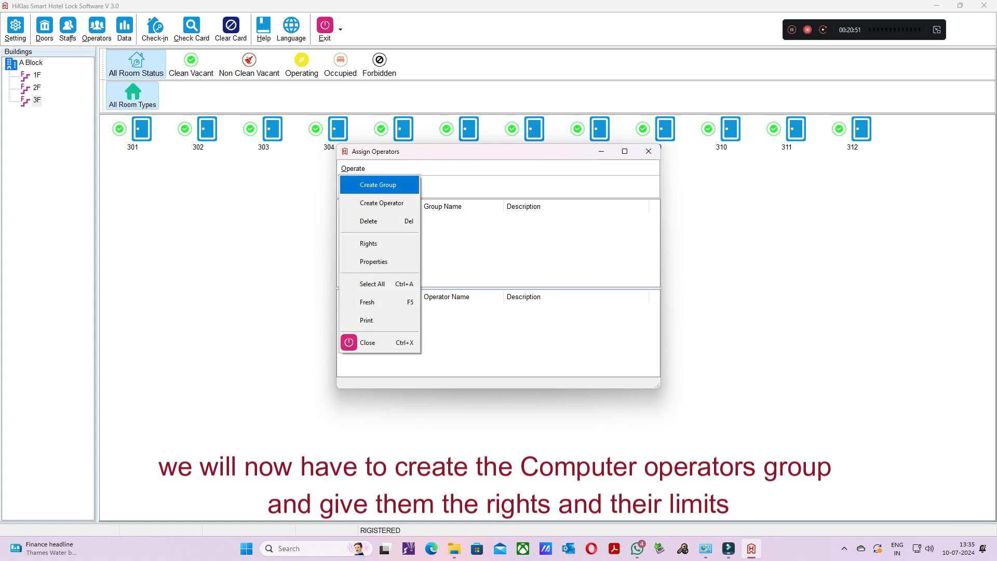
{"action": "left_click", "coordinate": [378, 185]}
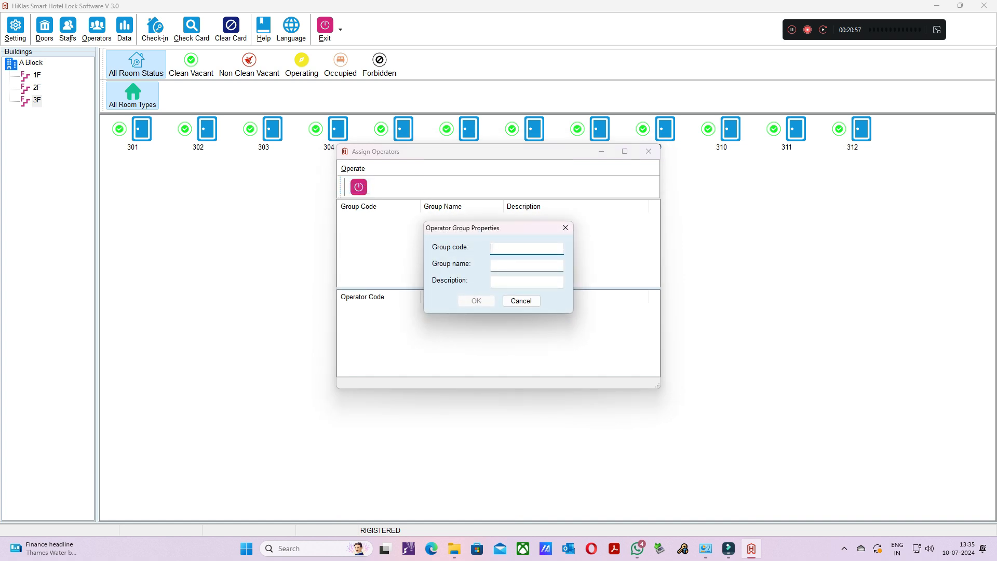
{"action": "type", "text": "001"}
{"action": "key", "text": "Tab"}
{"action": "type", "text": "A"}
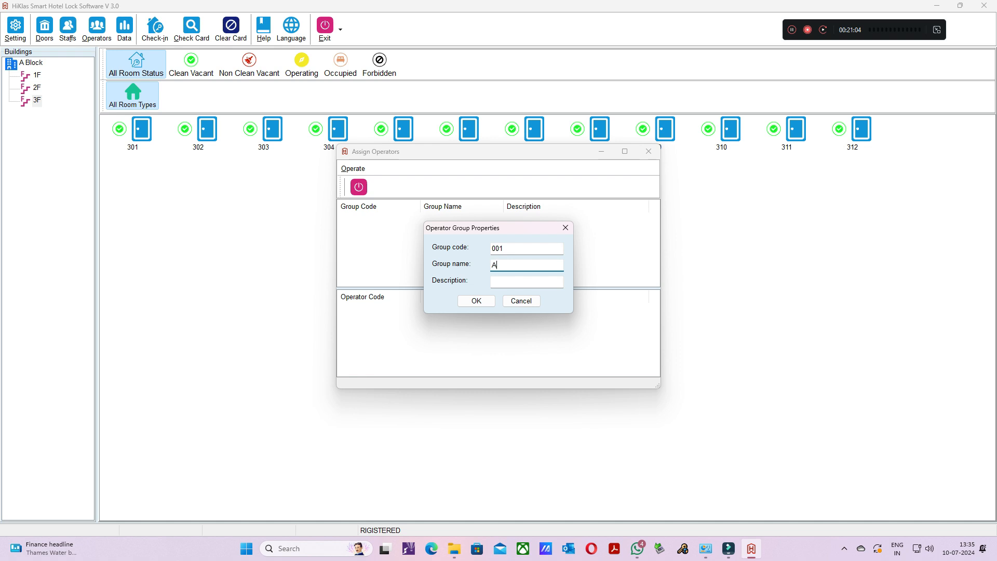
{"action": "type", "text": "DMINADIMN"}
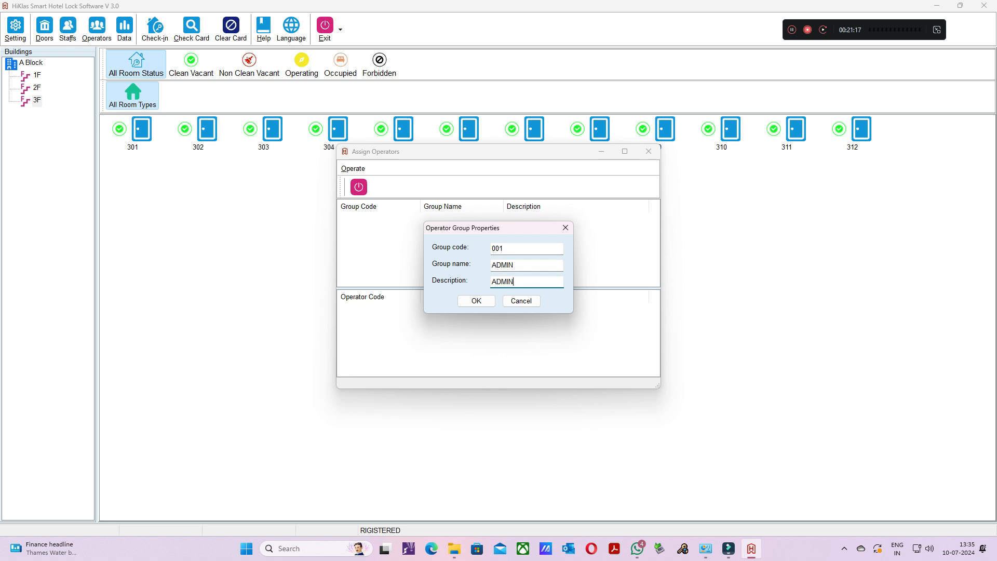
{"action": "left_click", "coordinate": [476, 301]}
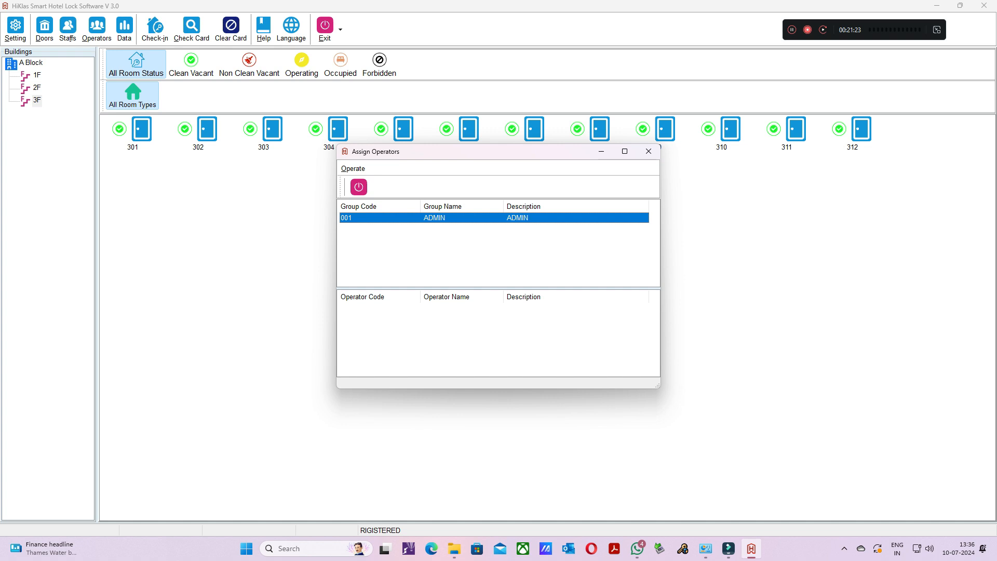
- Create an operator in the ADMIN group with code 001, the operator's name, description GM and a confirmed login password
{"action": "right_click", "coordinate": [349, 218]}
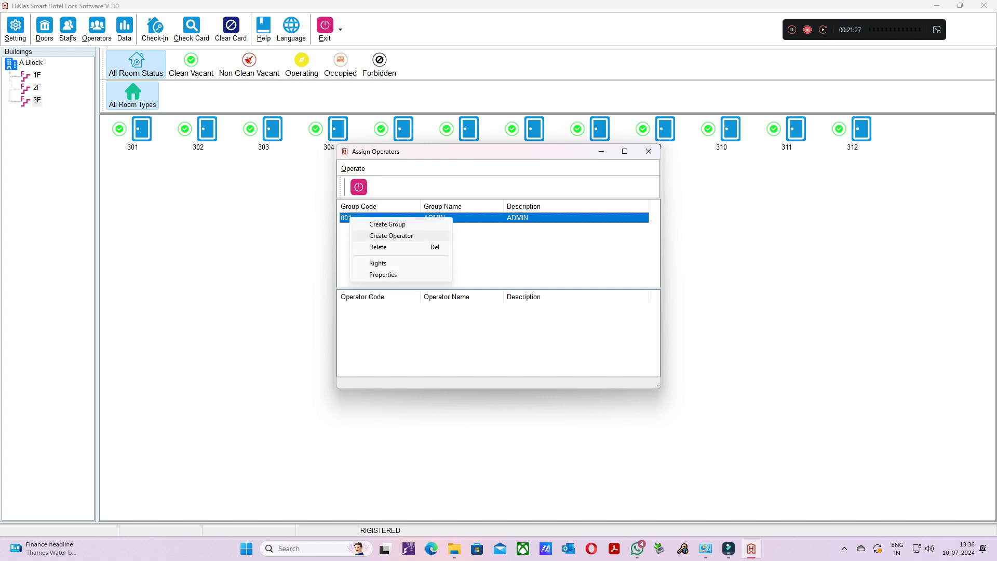
{"action": "left_click", "coordinate": [391, 235]}
{"action": "type", "text": "SHO"}
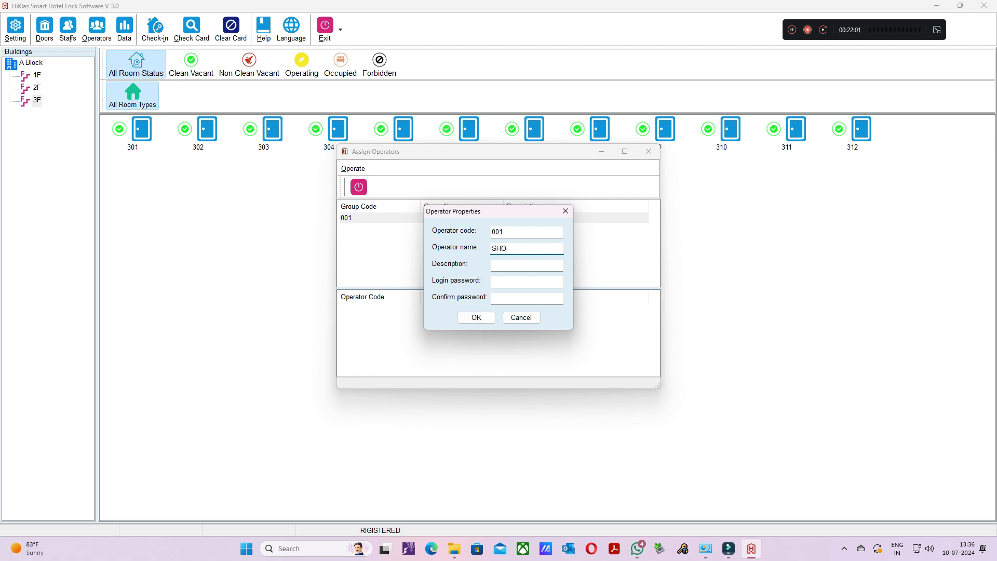
{"action": "type", "text": "BHA"}
{"action": "type", "text": "GM"}
{"action": "left_click", "coordinate": [493, 282]}
{"action": "type", "text": "*****"}
{"action": "left_click", "coordinate": [514, 299]}
{"action": "key", "text": "Return"}
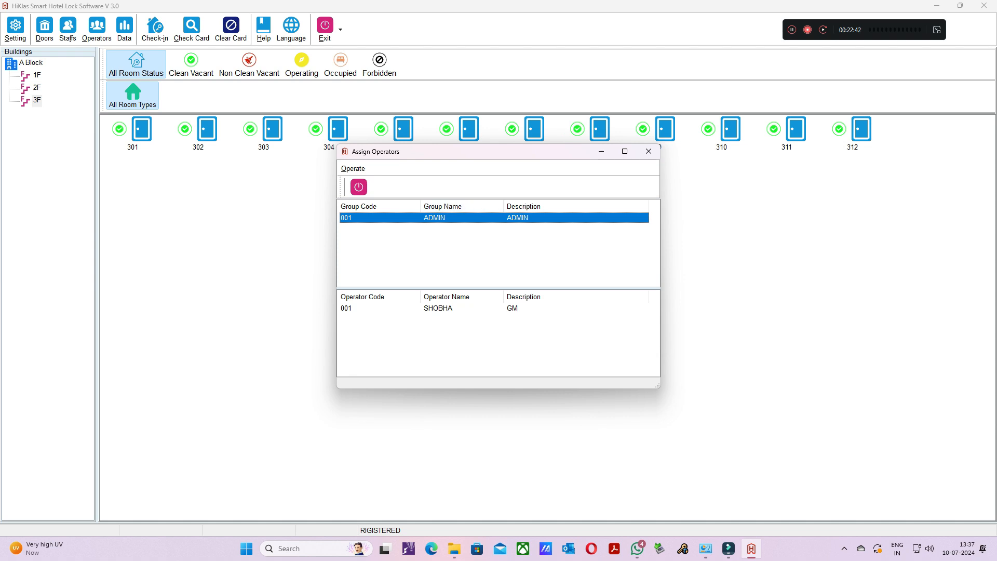
- Create a second operator group with code 002, name FOM and description FOM
{"action": "left_click", "coordinate": [353, 169]}
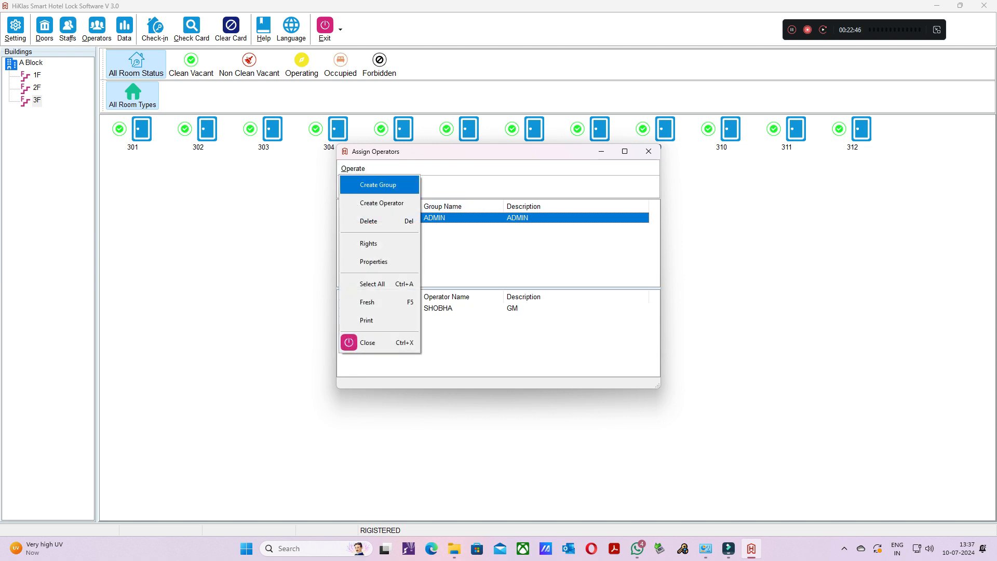
{"action": "left_click", "coordinate": [379, 185]}
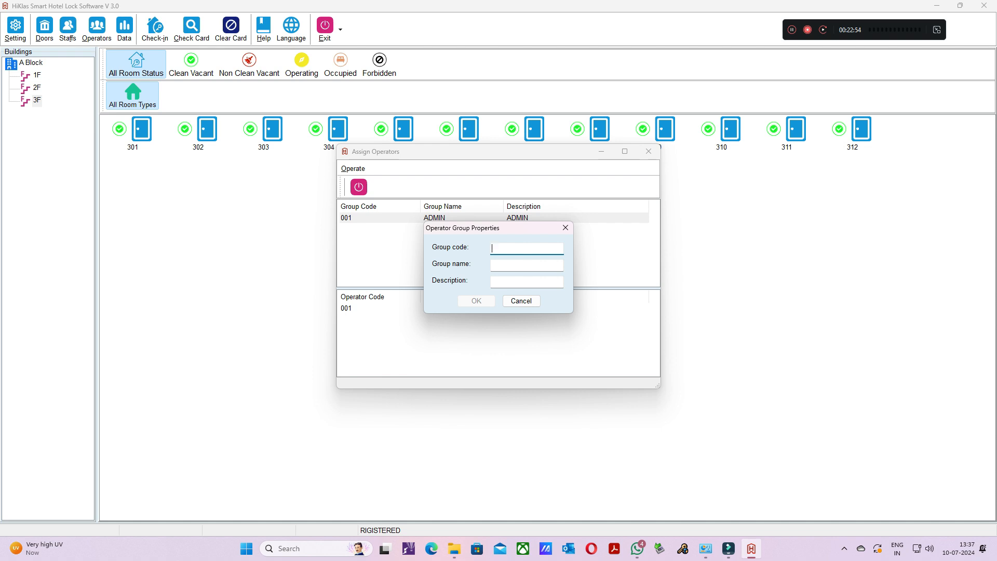
{"action": "type", "text": "002"}
{"action": "key", "text": "Tab"}
{"action": "type", "text": "FO"}
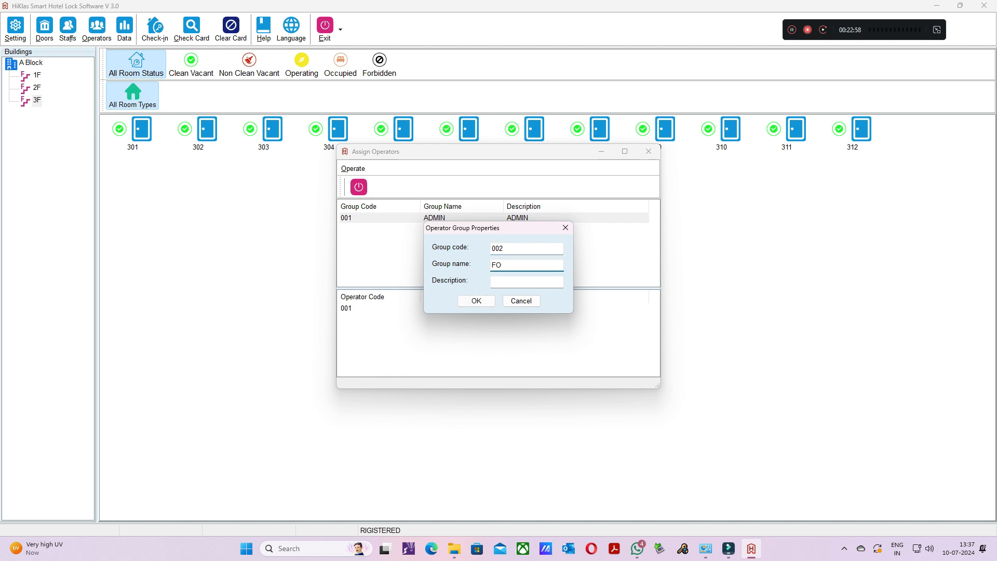
{"action": "type", "text": "M"}
{"action": "key", "text": "Tab"}
{"action": "type", "text": "FOM"}
{"action": "key", "text": "Tab"}
{"action": "key", "text": "Return"}
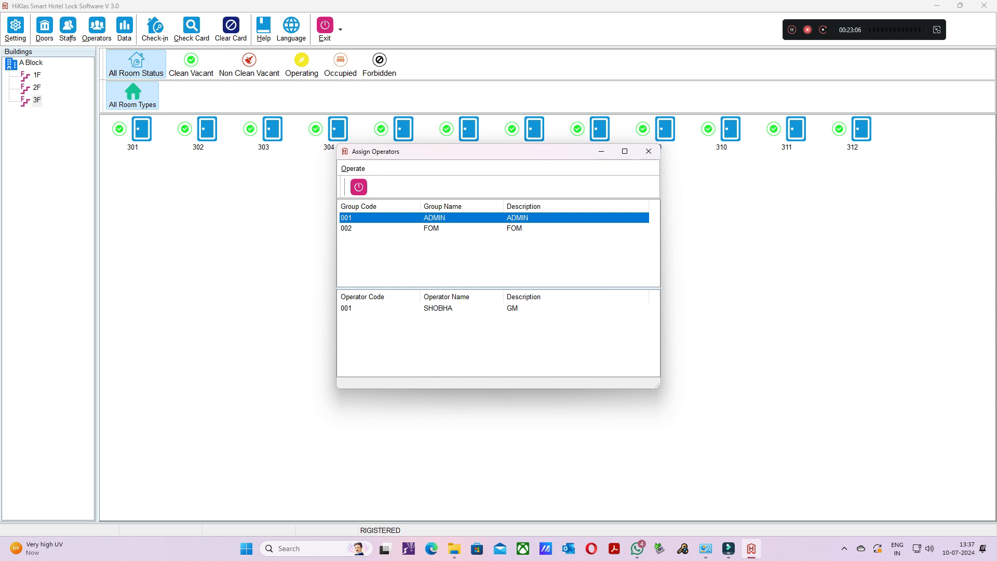
- Start a new operator in the FOM group with code 002 and enter the operator's name
{"action": "left_click", "coordinate": [431, 229]}
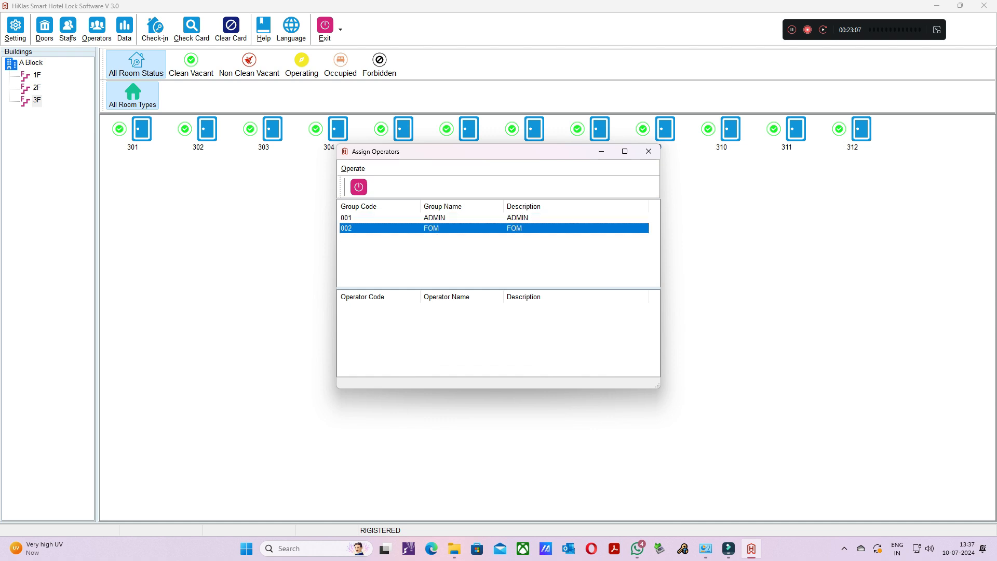
{"action": "right_click", "coordinate": [350, 228]}
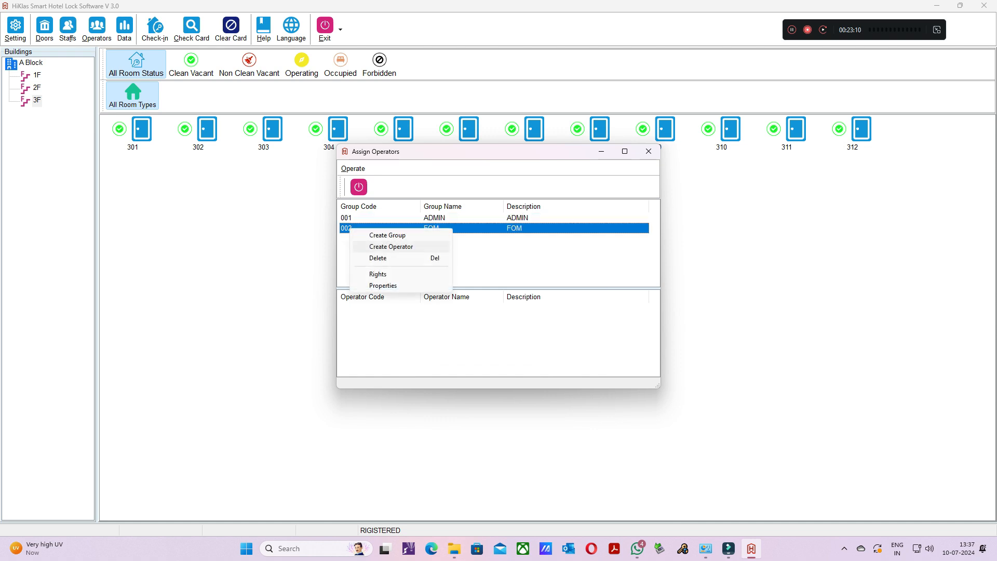
{"action": "left_click", "coordinate": [391, 246]}
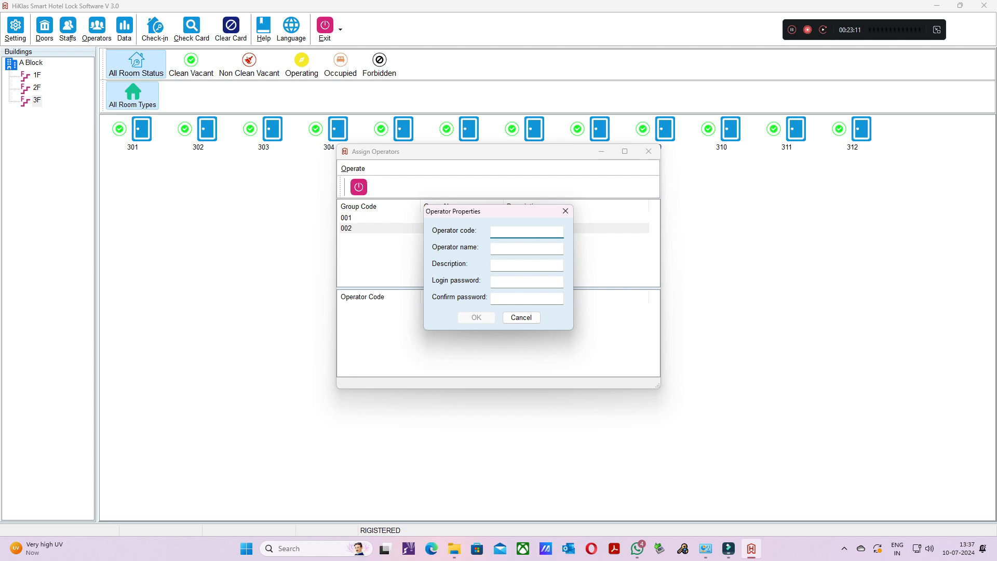
{"action": "type", "text": "002"}
{"action": "type", "text": "N"}
{"action": "type", "text": "A"}
{"action": "type", "text": "N"}
{"action": "type", "text": "DH"}
{"action": "type", "text": "INI"}
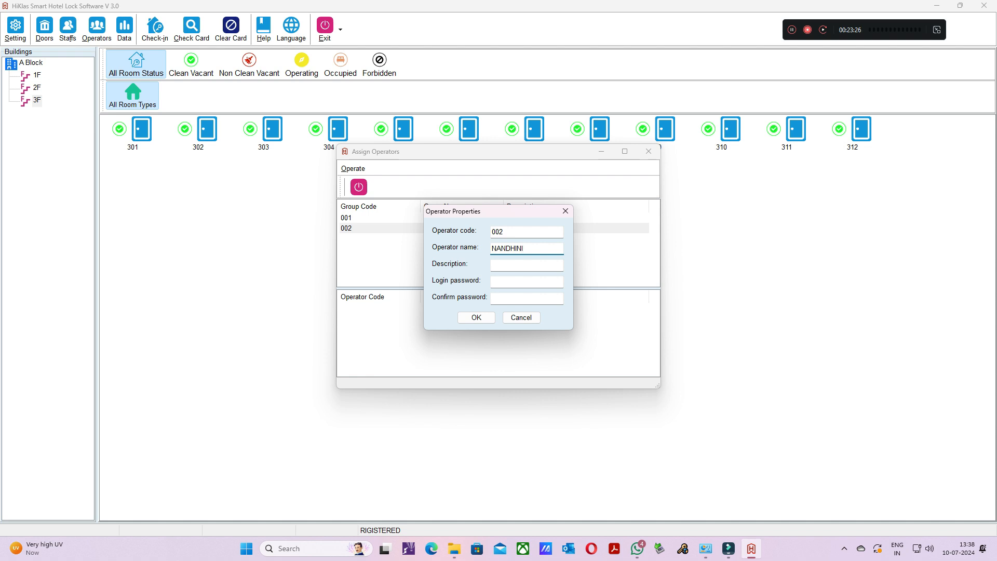
- Set the new operator's description to FOM, enter and confirm the login password, and save the operator
{"action": "key", "text": "Tab"}
{"action": "type", "text": "FOM"}
{"action": "key", "text": "Tab"}
{"action": "type", "text": "****"}
{"action": "key", "text": "Tab"}
{"action": "type", "text": "****"}
{"action": "key", "text": "Return"}
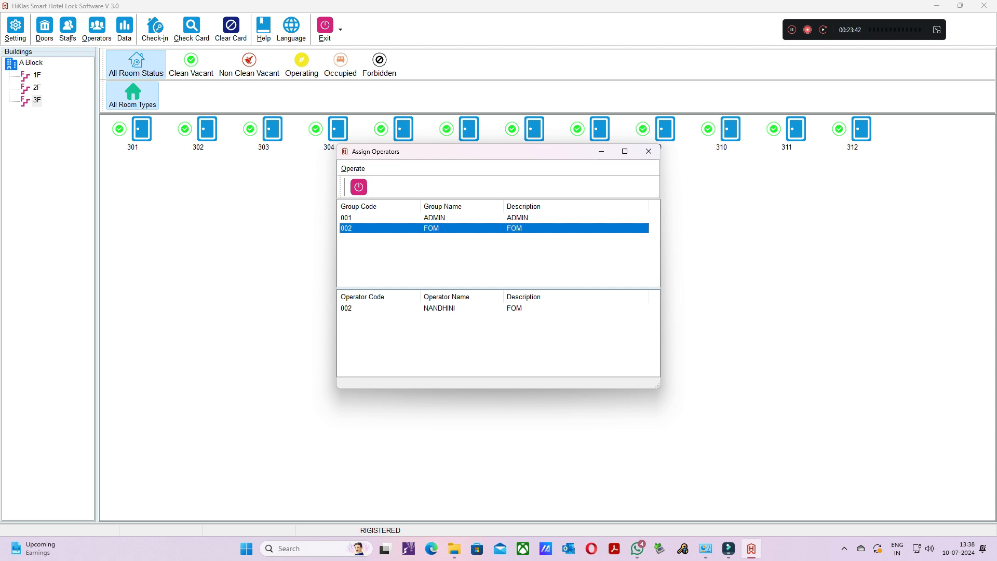
- Review the operators assigned to the ADMIN and FOM groups and close the operator assignment window
{"action": "left_click", "coordinate": [434, 218]}
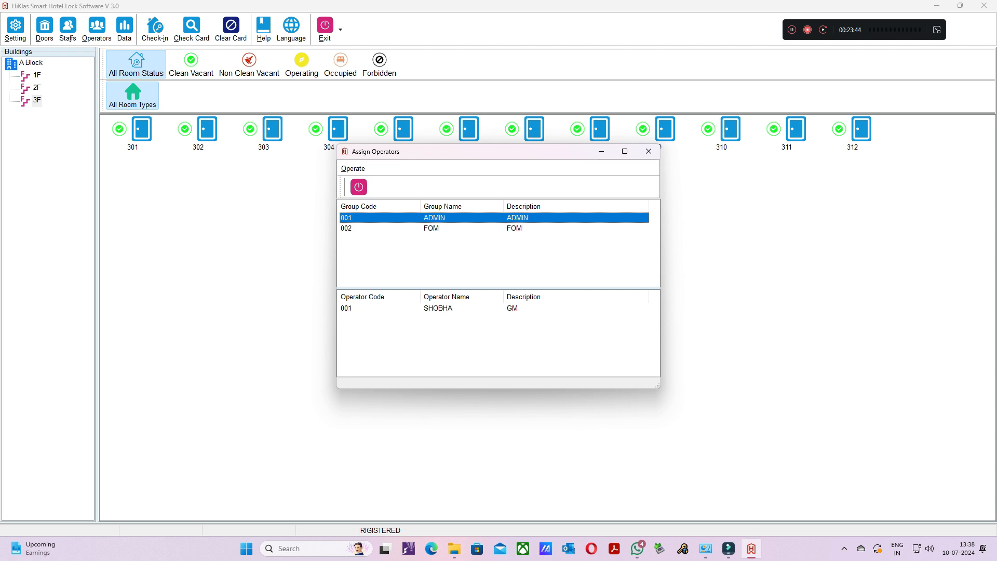
{"action": "left_click", "coordinate": [433, 229]}
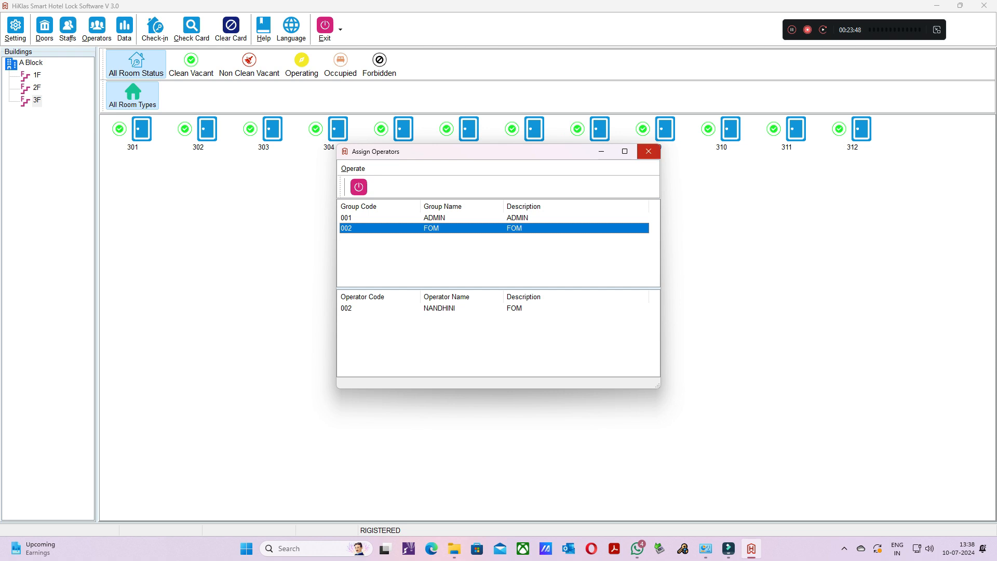
{"action": "left_click", "coordinate": [648, 151]}
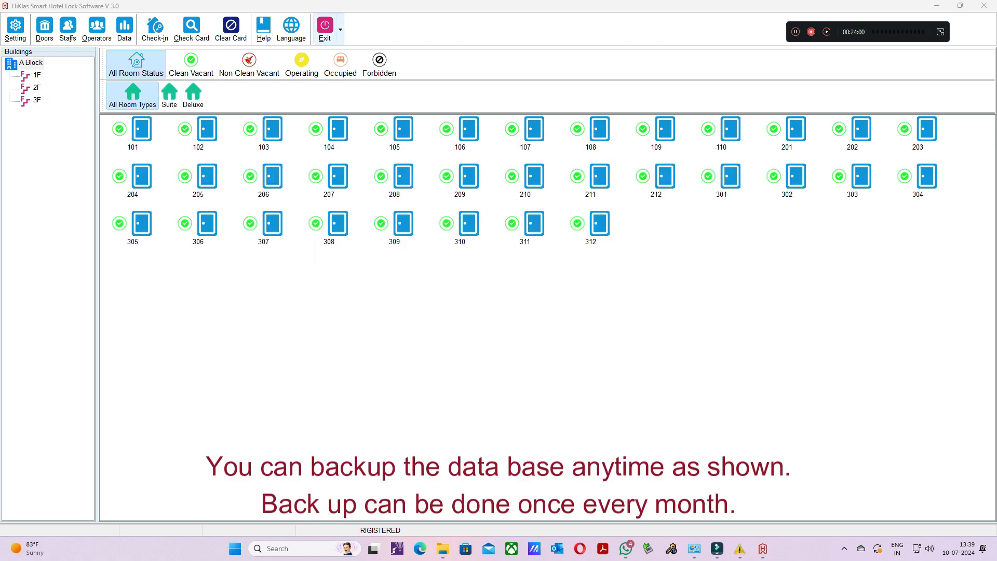
- Try to back up the database while exiting, overwriting flock30.mdb in the FLock 3.0 folder
{"action": "left_click", "coordinate": [326, 30]}
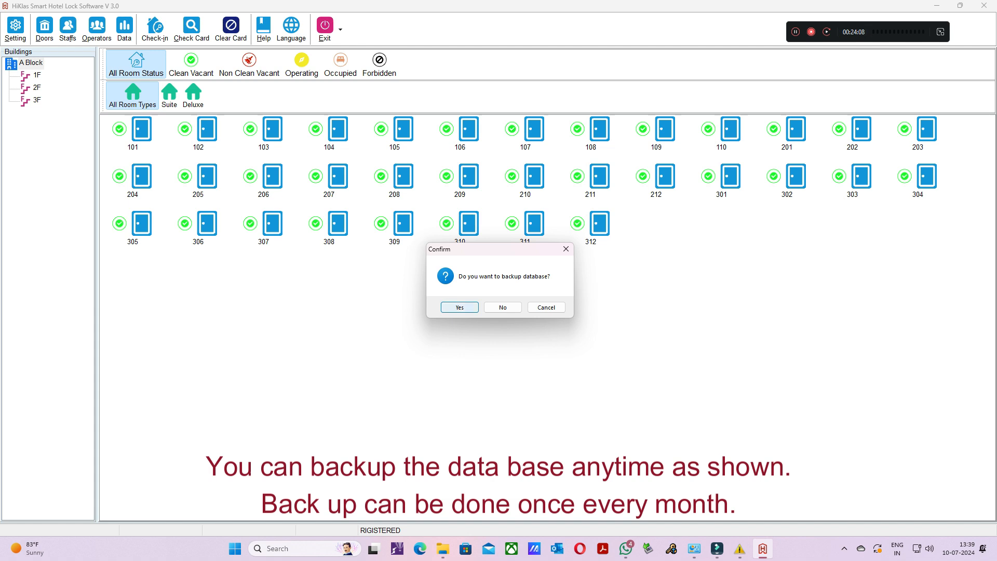
{"action": "key", "text": "Return"}
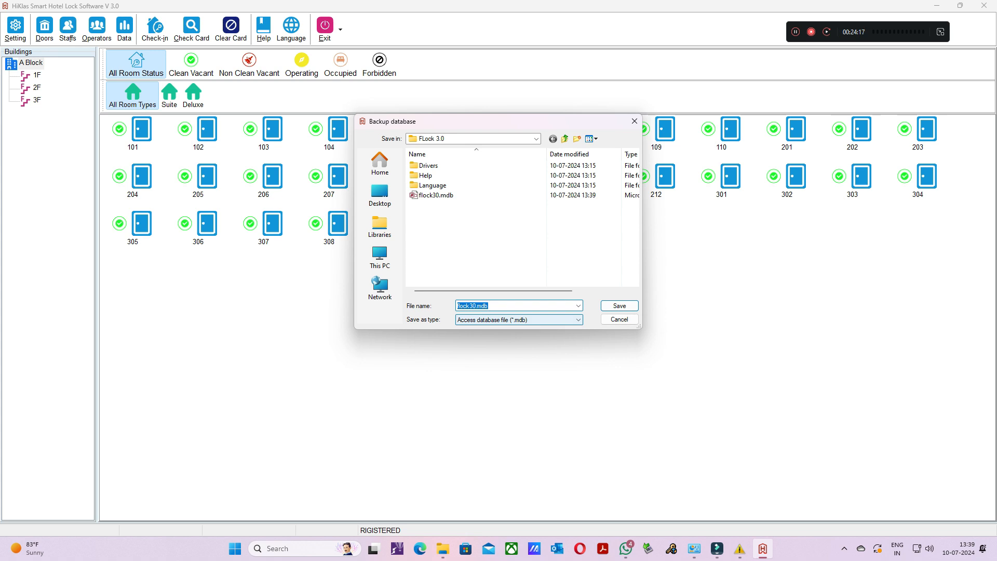
{"action": "left_click", "coordinate": [620, 306]}
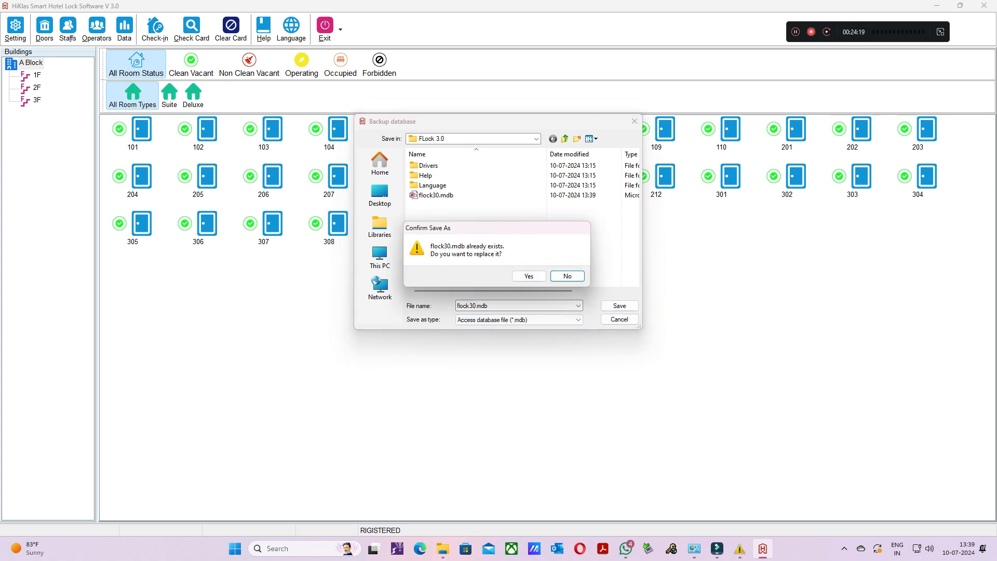
{"action": "left_click", "coordinate": [529, 276]}
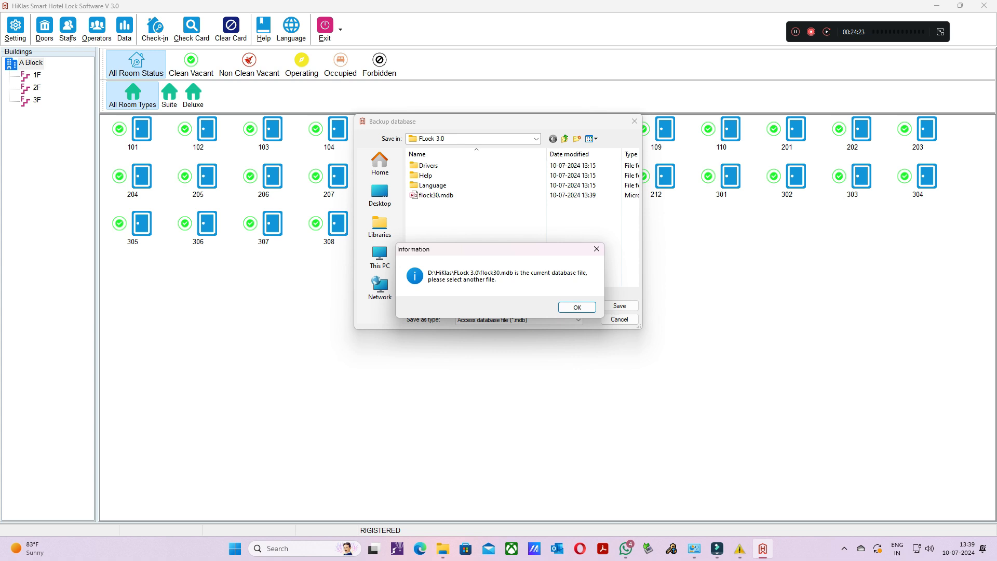
{"action": "left_click", "coordinate": [577, 308]}
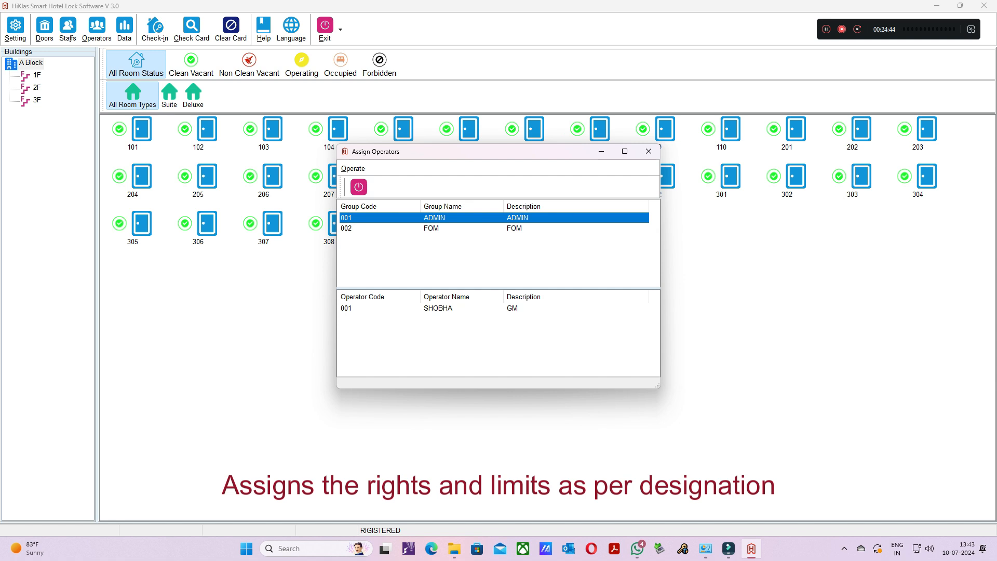
- Edit the rights of the FOM operator group and disable its Assign Operator permission
{"action": "left_click", "coordinate": [431, 229]}
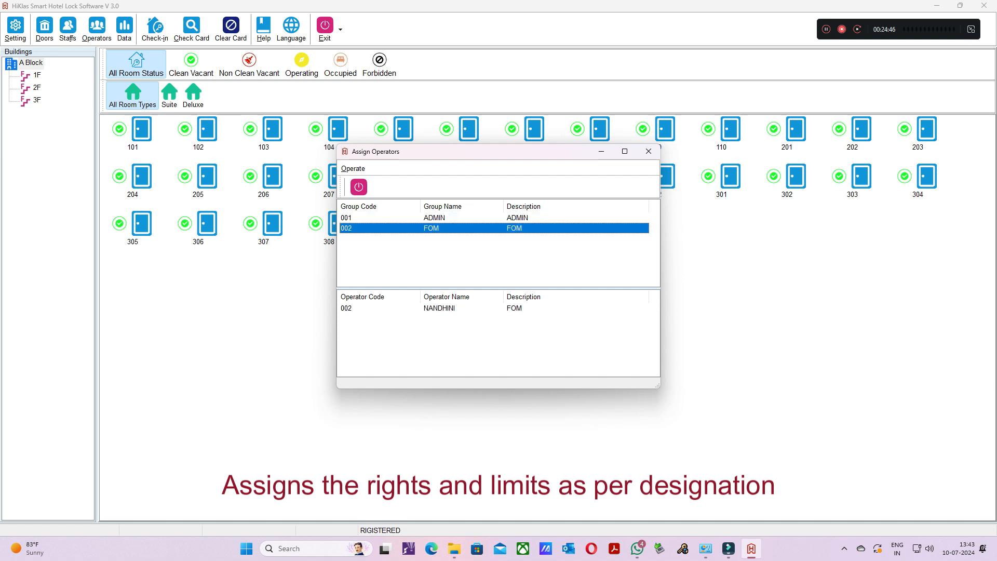
{"action": "right_click", "coordinate": [346, 229]}
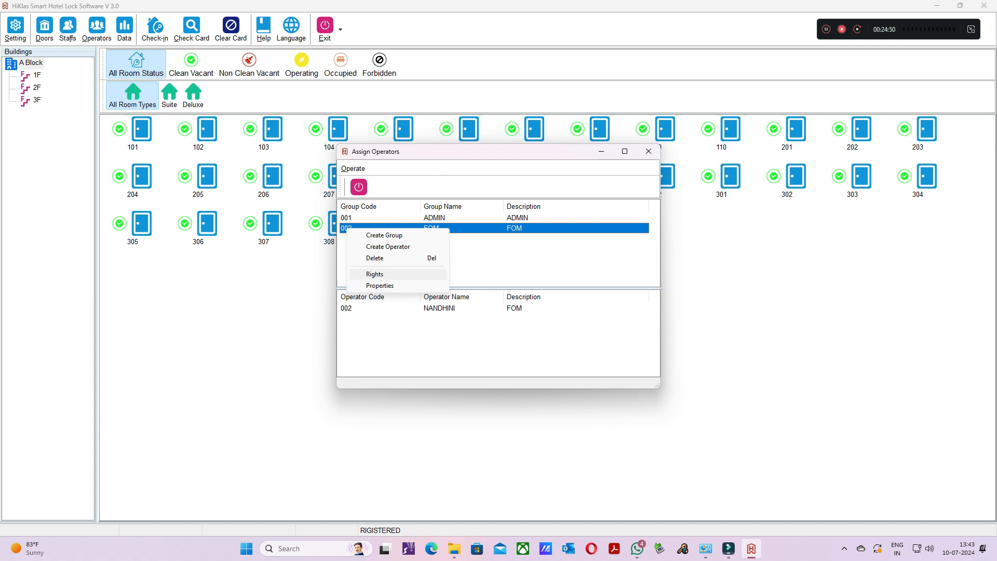
{"action": "left_click", "coordinate": [375, 274]}
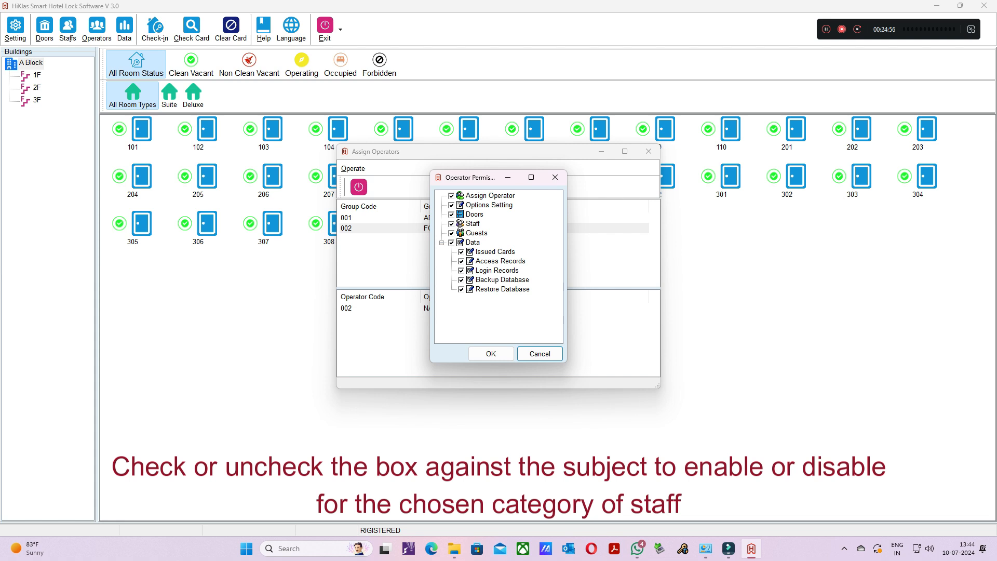
{"action": "left_click", "coordinate": [452, 196]}
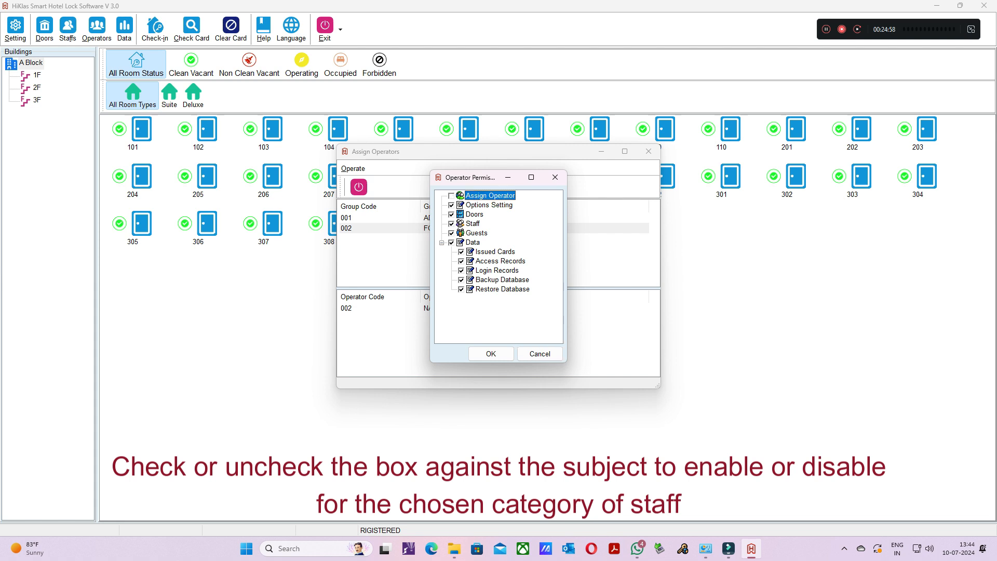
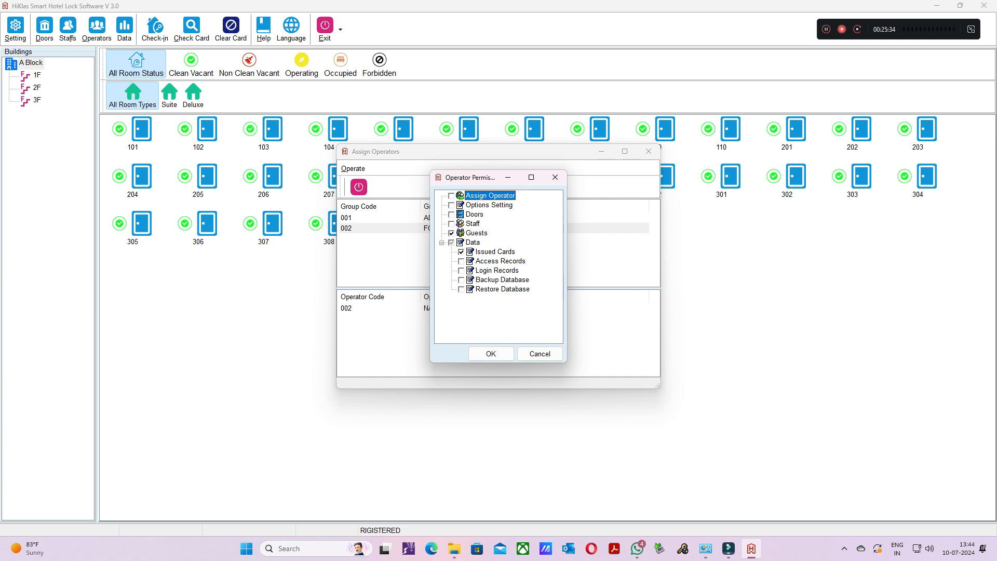
- Save the FOM group's permissions and exit the lock software without backing up the database
{"action": "left_click", "coordinate": [491, 354]}
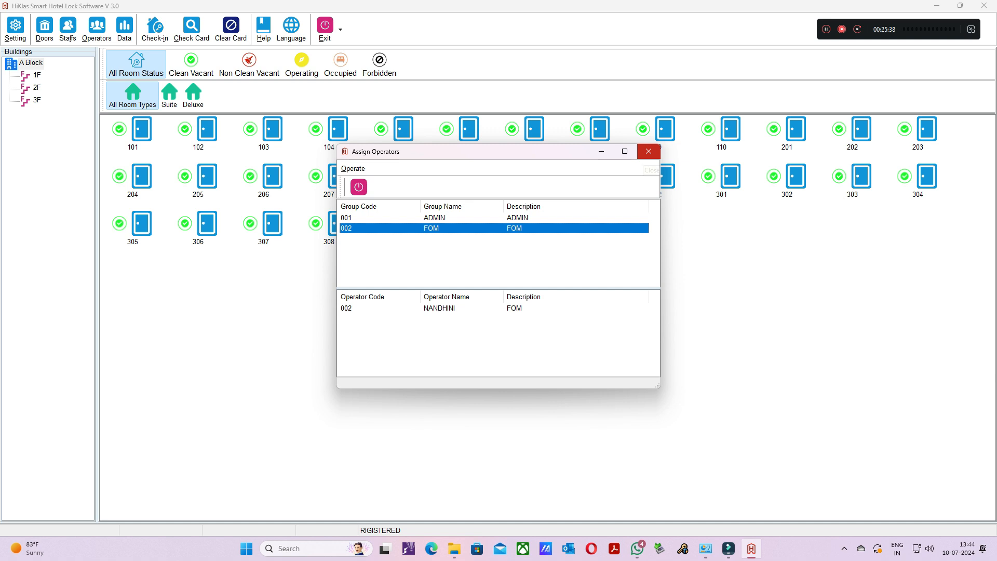
{"action": "left_click", "coordinate": [648, 151]}
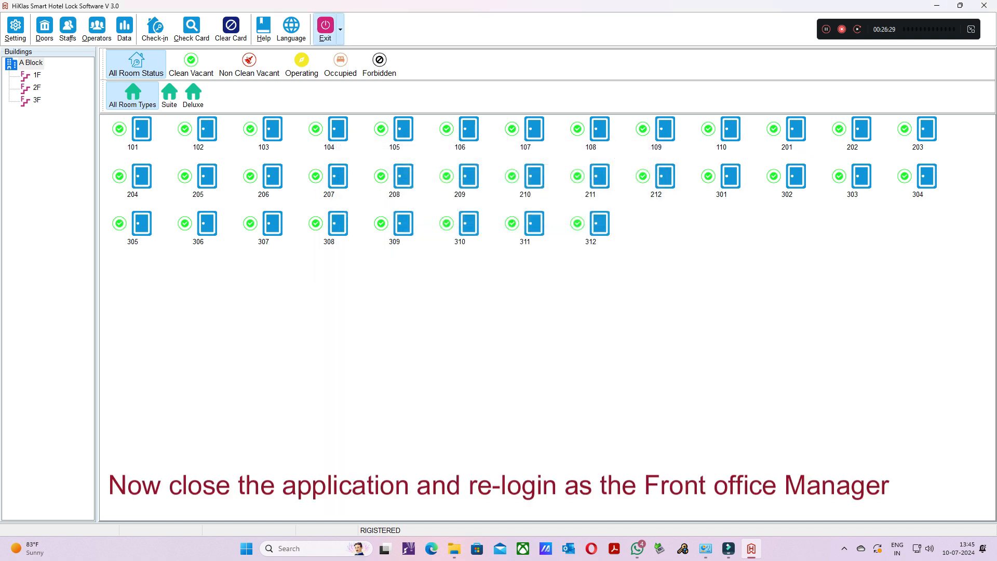
{"action": "left_click", "coordinate": [324, 26]}
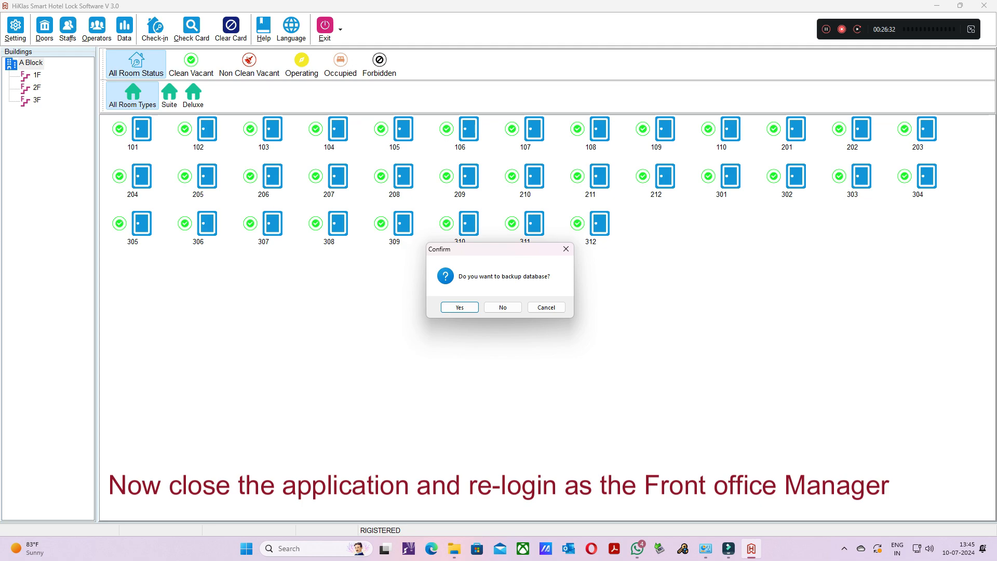
{"action": "left_click", "coordinate": [503, 307]}
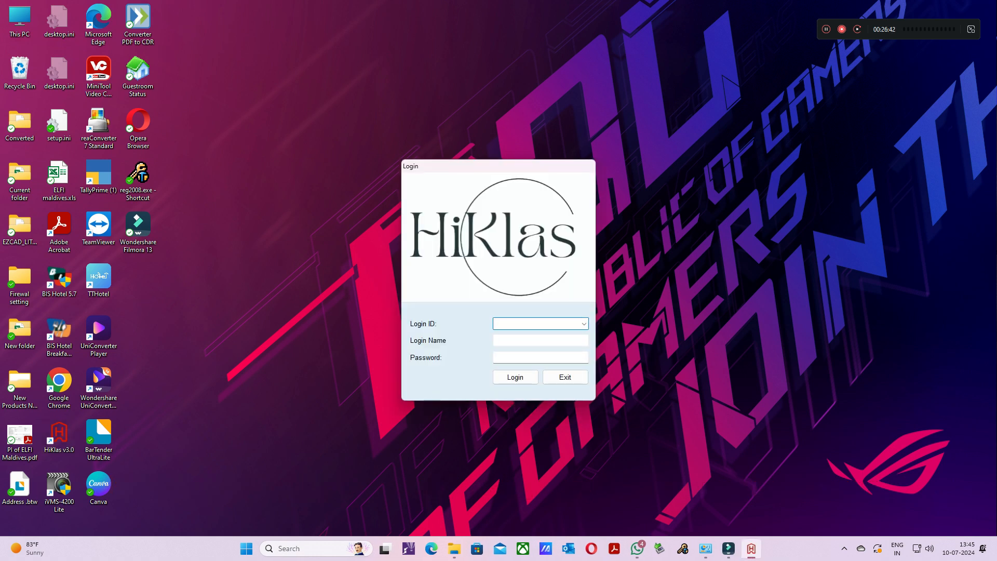
- Log in as the FOM operator by choosing that operator's login ID and entering the login password
{"action": "left_click", "coordinate": [584, 324]}
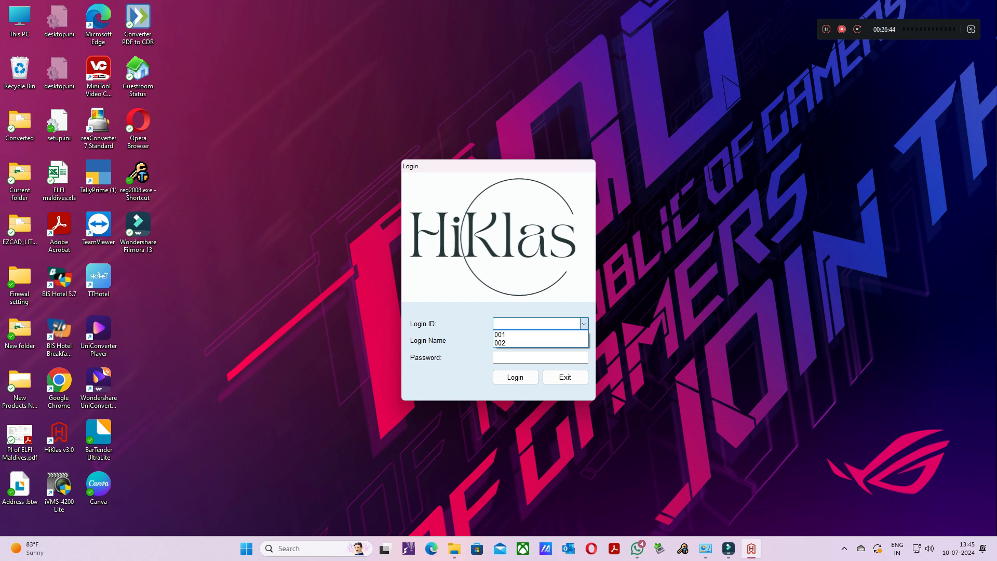
{"action": "left_click", "coordinate": [541, 343]}
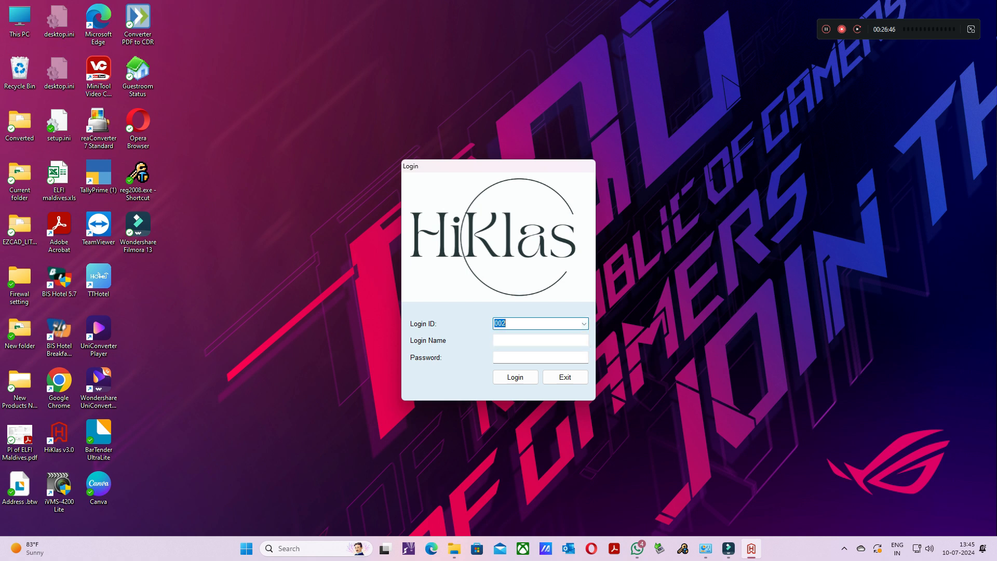
{"action": "key", "text": "Tab"}
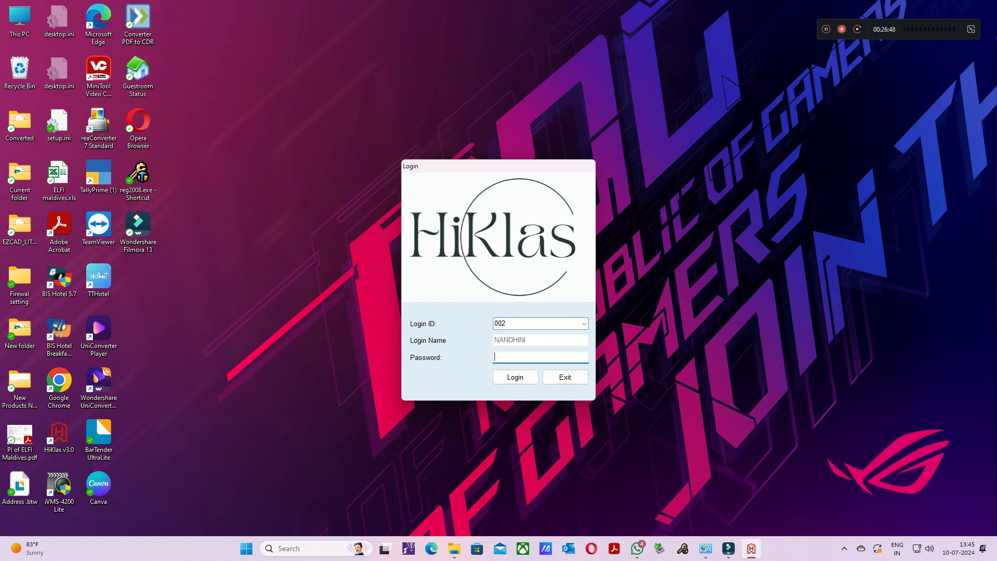
{"action": "type", "text": "****"}
{"action": "key", "text": "Return"}
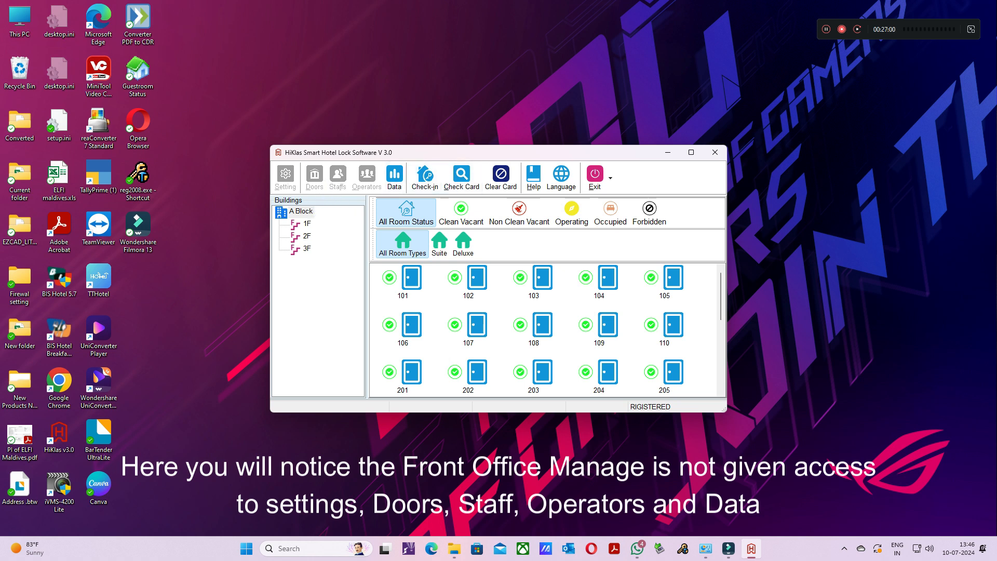
- Examine the guest and room status actions offered for room 101, and maximize the main window
{"action": "left_click", "coordinate": [412, 278]}
{"action": "right_click", "coordinate": [407, 282]}
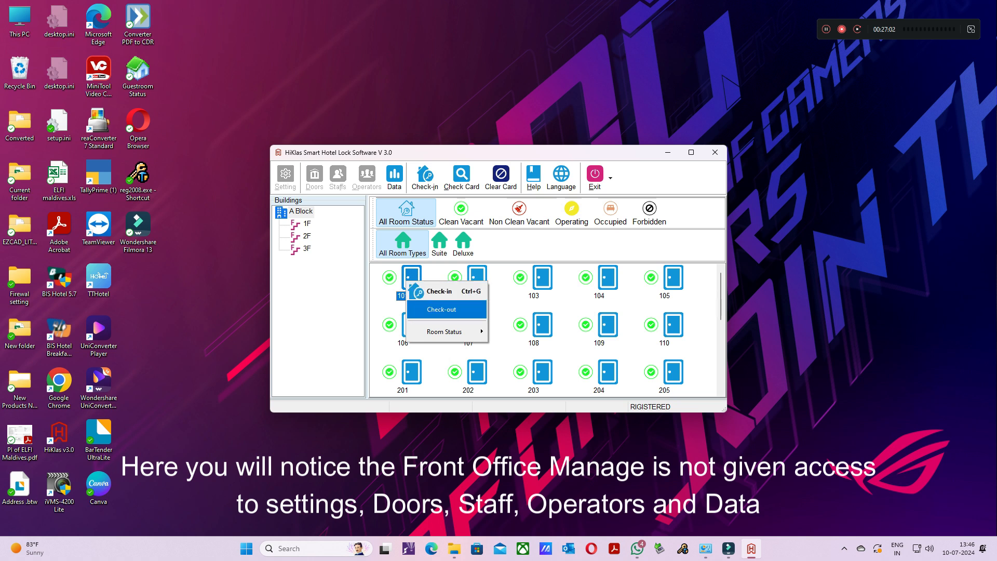
{"action": "mouse_move", "coordinate": [447, 331]}
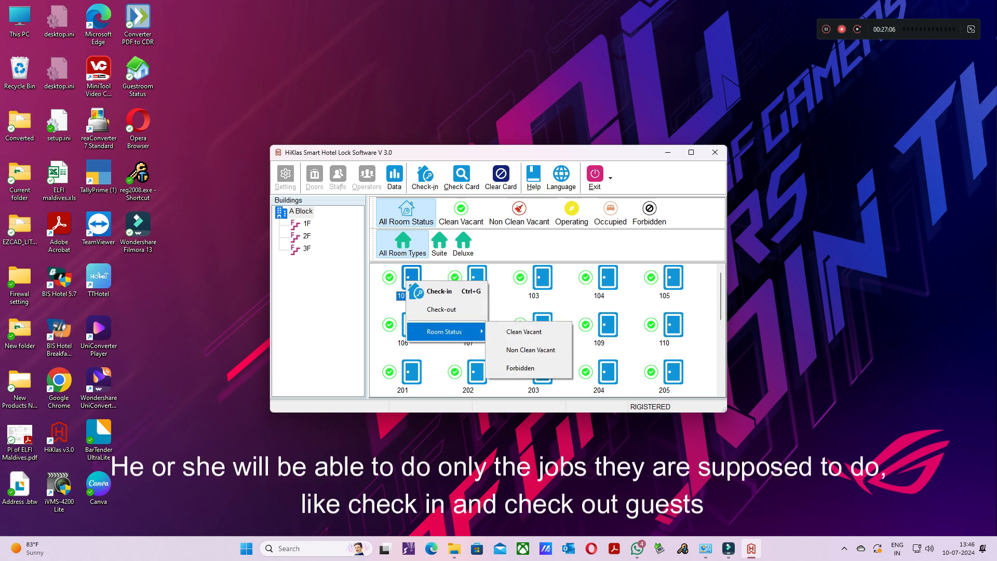
{"action": "left_click", "coordinate": [301, 211]}
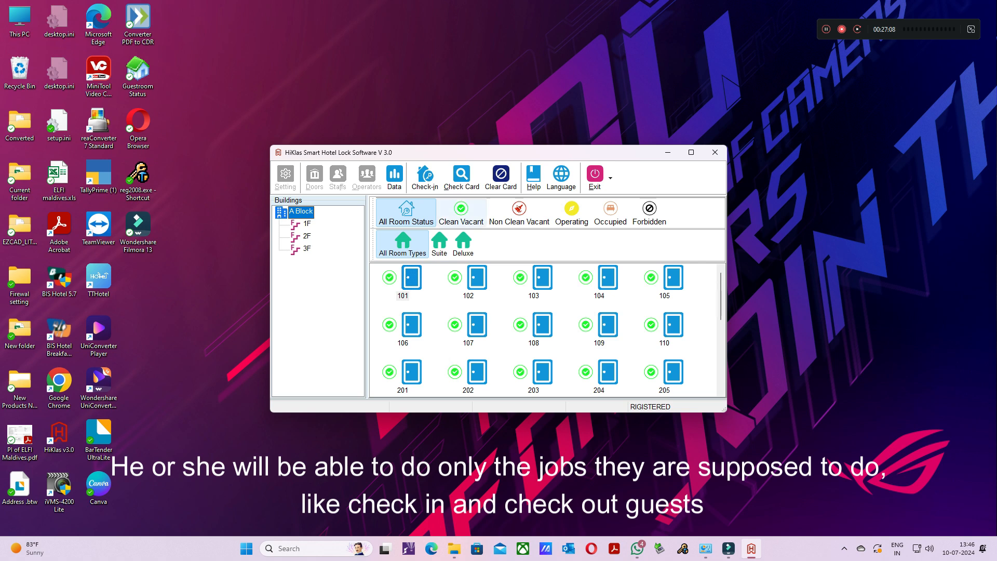
{"action": "left_click", "coordinate": [691, 152]}
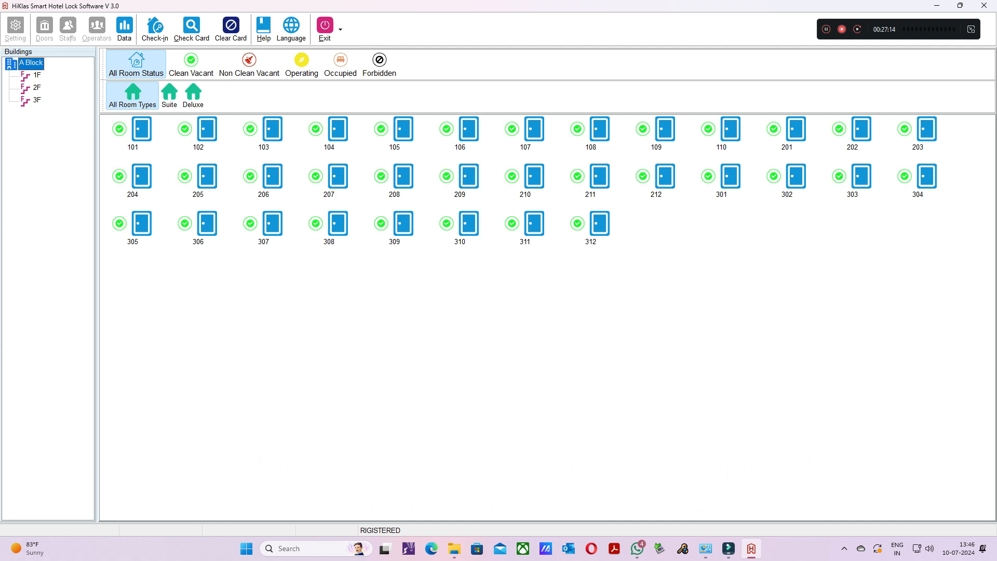
- Look through the room status choices for room 101 without changing its status
{"action": "left_click", "coordinate": [141, 130]}
{"action": "right_click", "coordinate": [136, 135]}
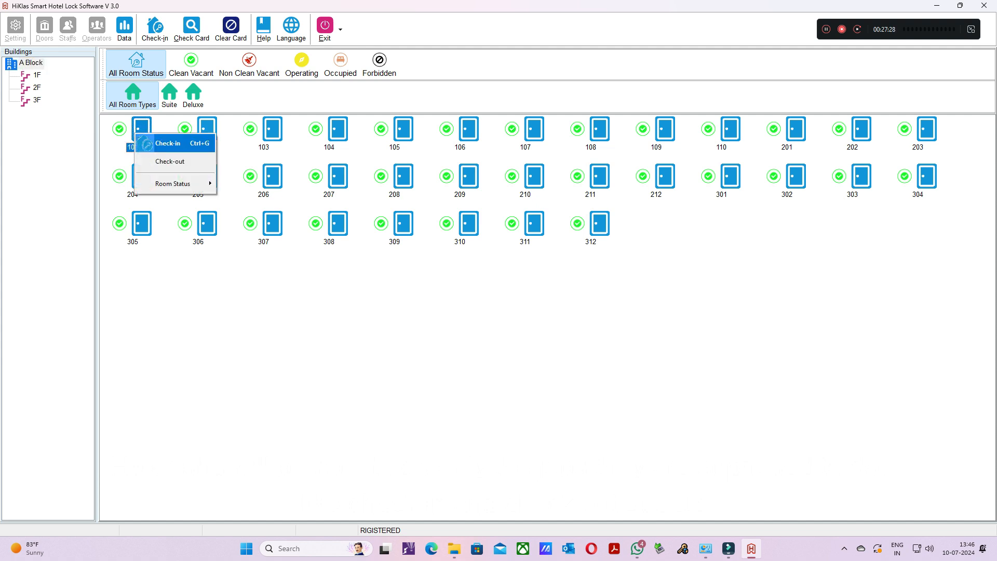
{"action": "key", "text": "Down"}
{"action": "key", "text": "Down"}
{"action": "key", "text": "Right"}
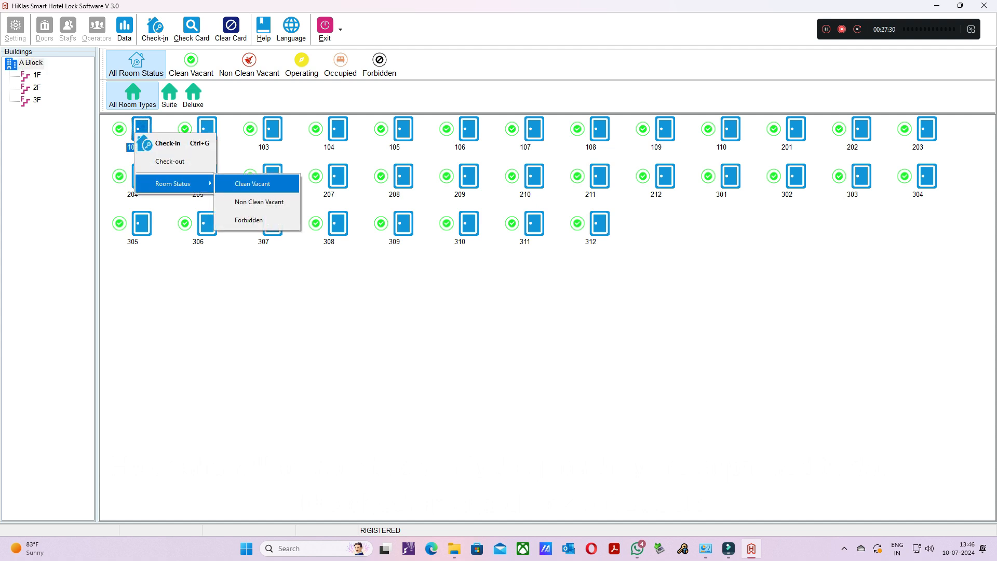
{"action": "key", "text": "Down"}
{"action": "key", "text": "Down"}
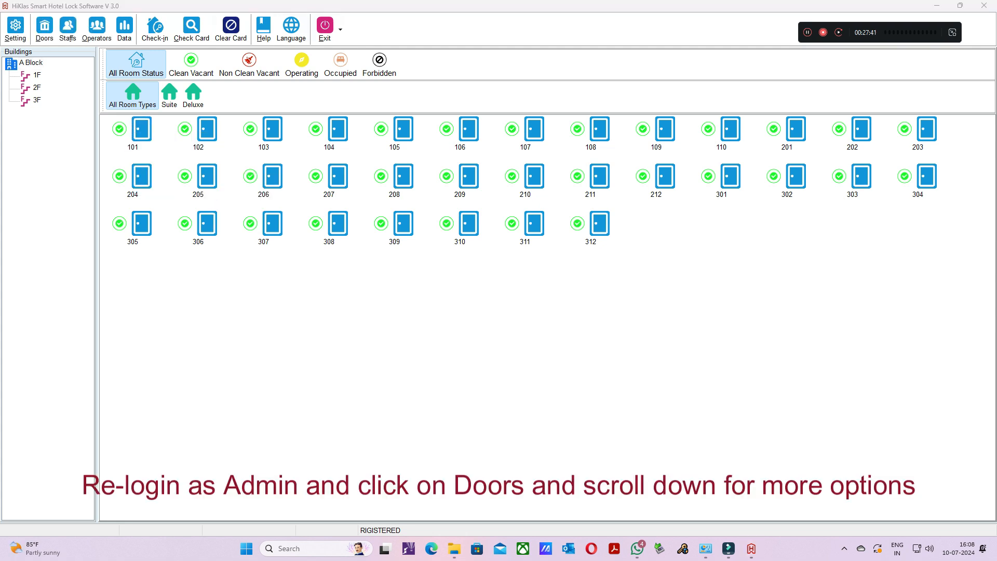
- Start a public door in A Block, floor 1, with start room number 13, start door 101 and end door 312
{"action": "left_click", "coordinate": [44, 28]}
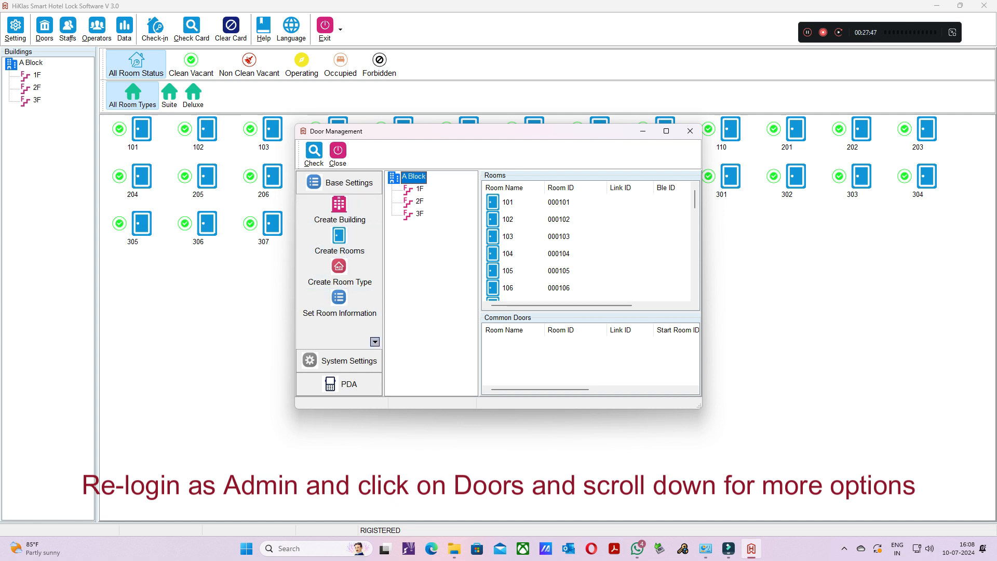
{"action": "left_click", "coordinate": [375, 342]}
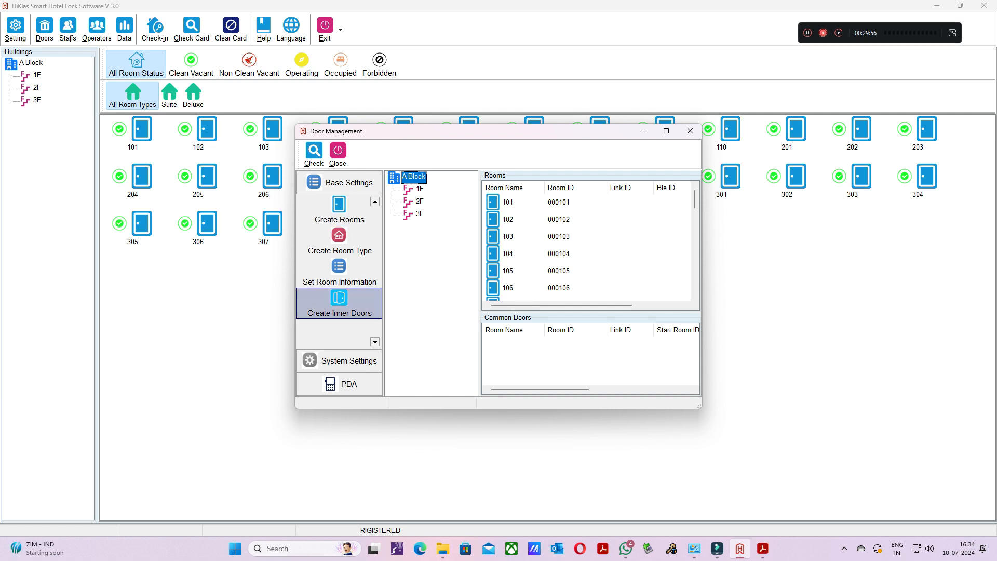
{"action": "left_click", "coordinate": [375, 342]}
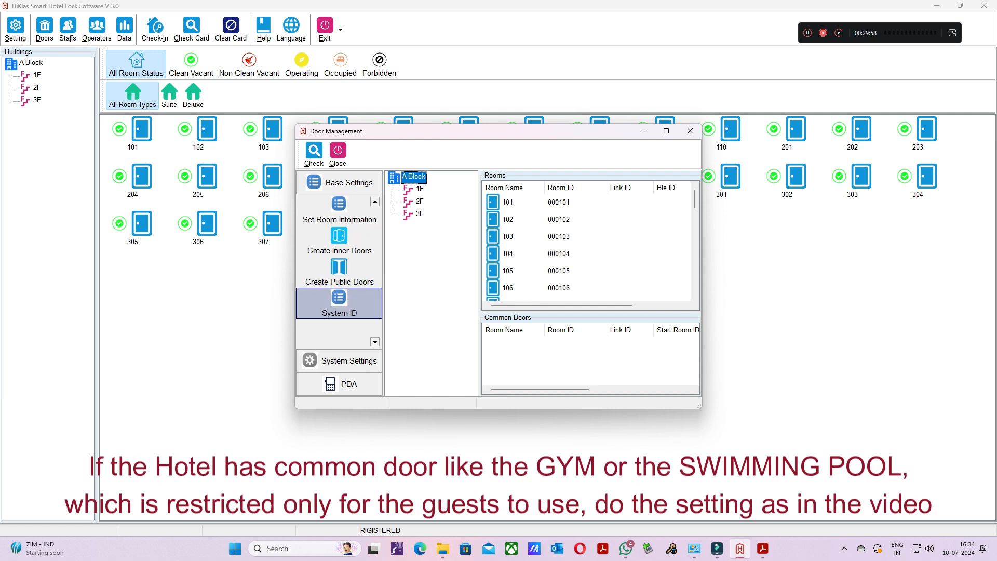
{"action": "left_click", "coordinate": [340, 270]}
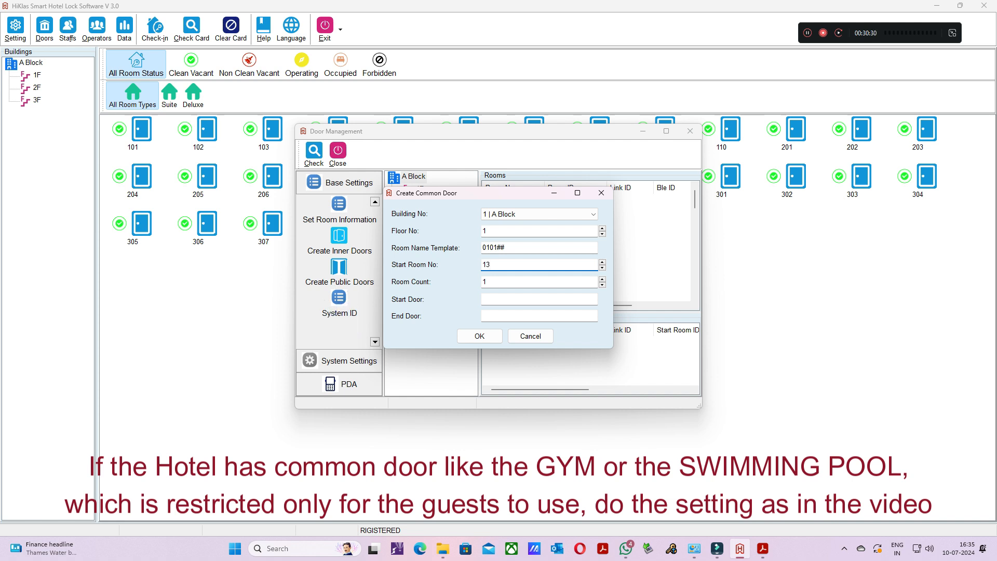
{"action": "left_click", "coordinate": [539, 299]}
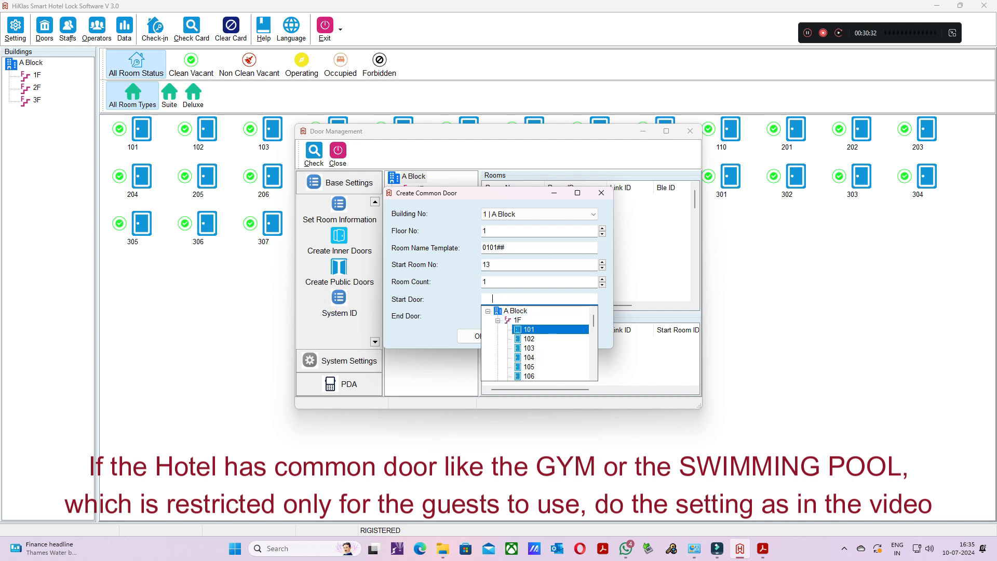
{"action": "left_click", "coordinate": [549, 330]}
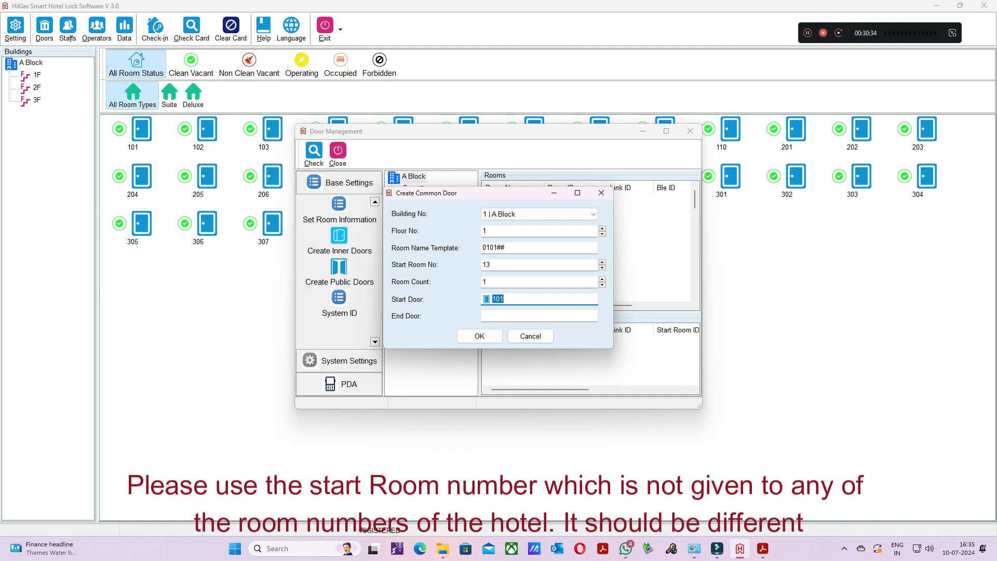
{"action": "left_click", "coordinate": [539, 316]}
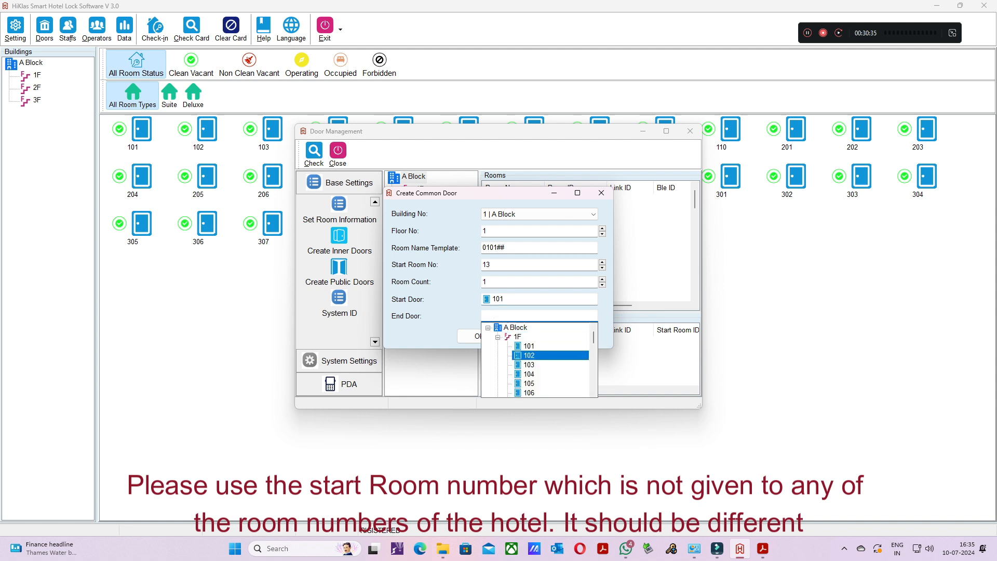
{"action": "scroll", "coordinate": [537, 361], "scroll_direction": "down", "scroll_amount": 7}
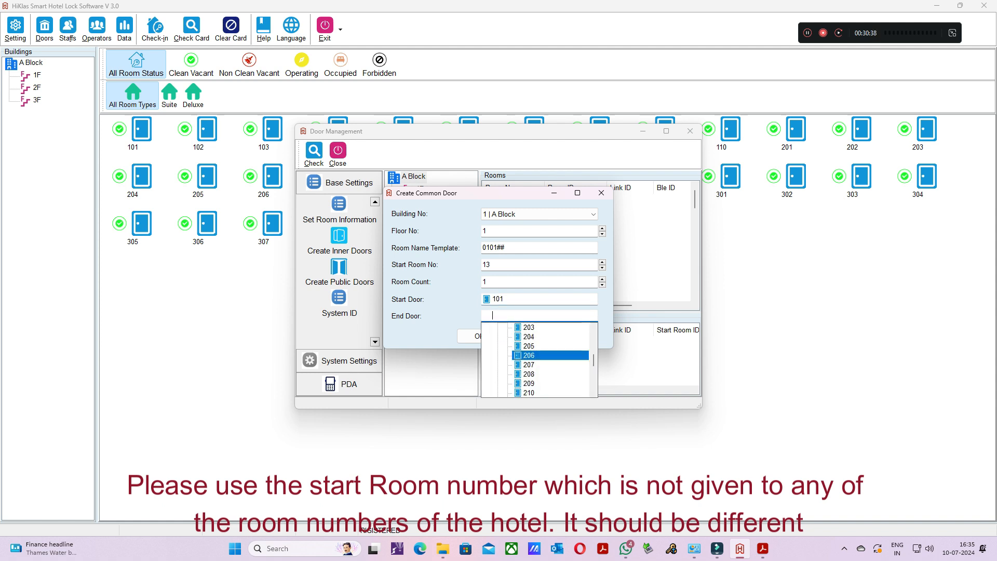
{"action": "scroll", "coordinate": [538, 361], "scroll_direction": "down", "scroll_amount": 3}
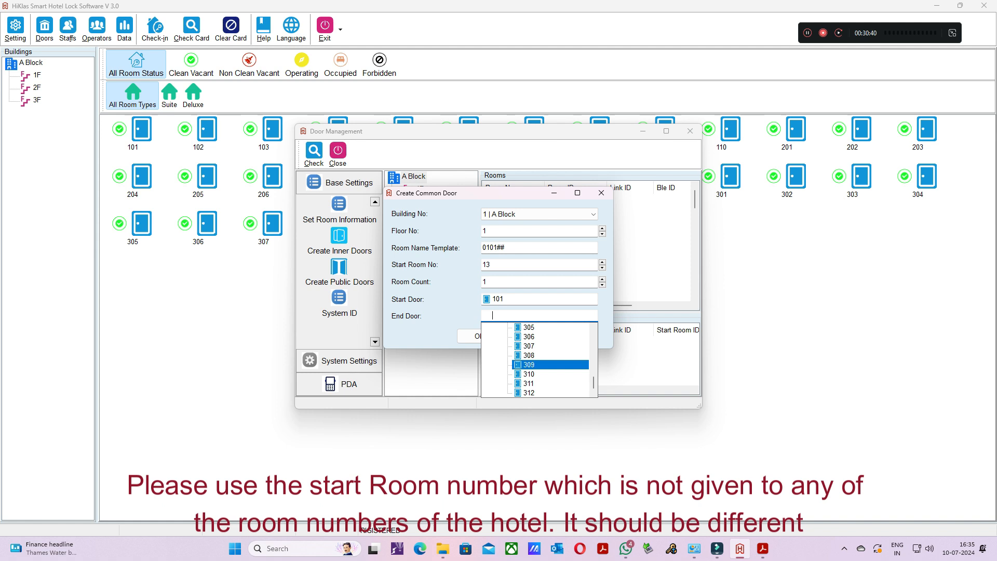
{"action": "left_click", "coordinate": [530, 394]}
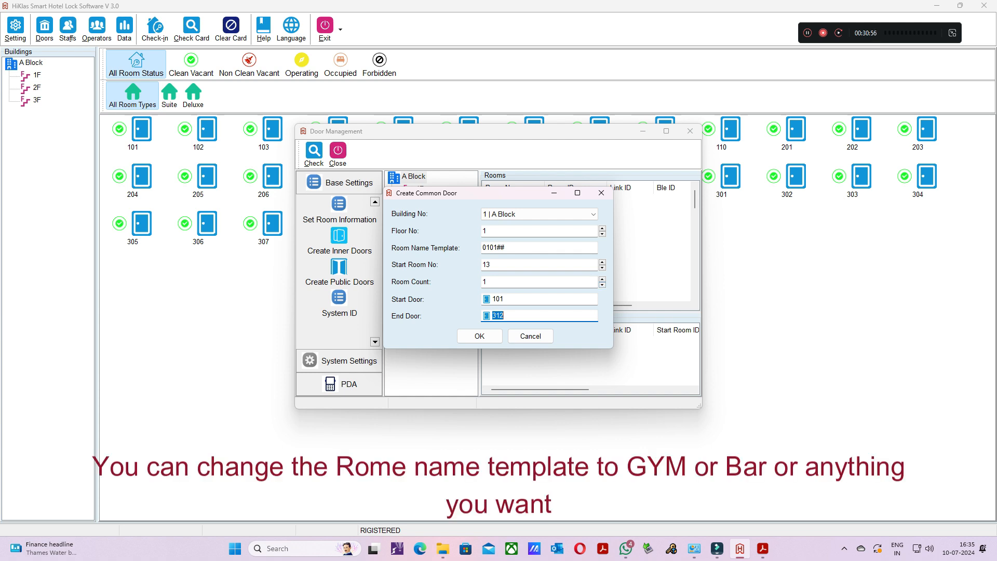
- Set the common door's room name template to Gym, create the door and close the creation form
{"action": "left_click", "coordinate": [520, 248]}
{"action": "key", "text": "BackSpace"}
{"action": "key", "text": "BackSpace"}
{"action": "key", "text": "BackSpace"}
{"action": "key", "text": "BackSpace"}
{"action": "key", "text": "BackSpace"}
{"action": "key", "text": "BackSpace"}
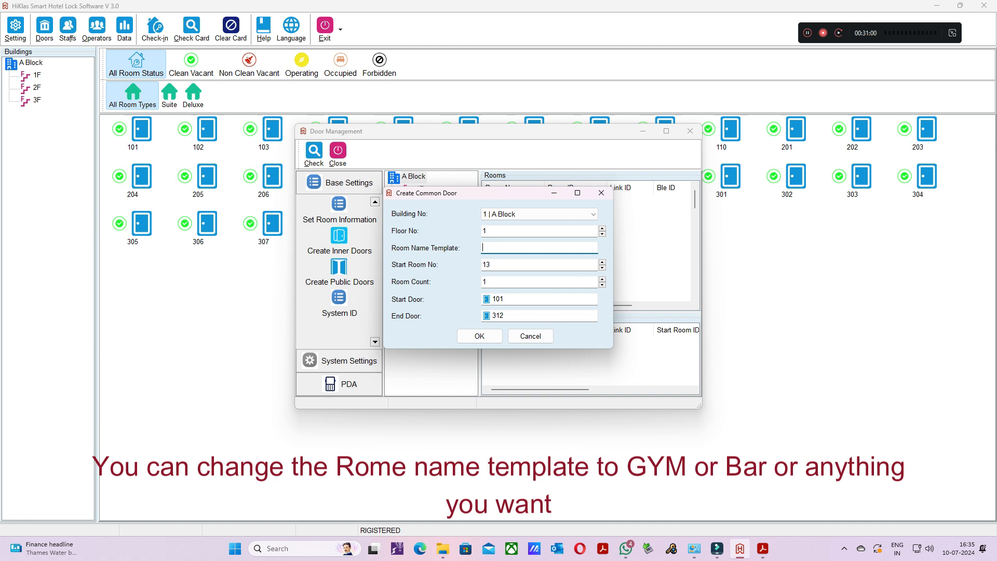
{"action": "type", "text": "y"}
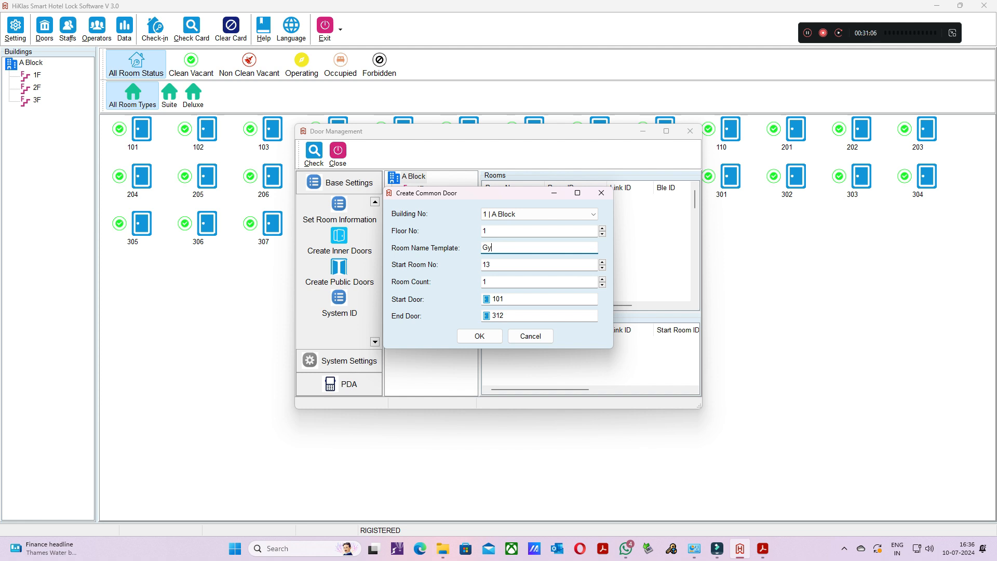
{"action": "type", "text": "m"}
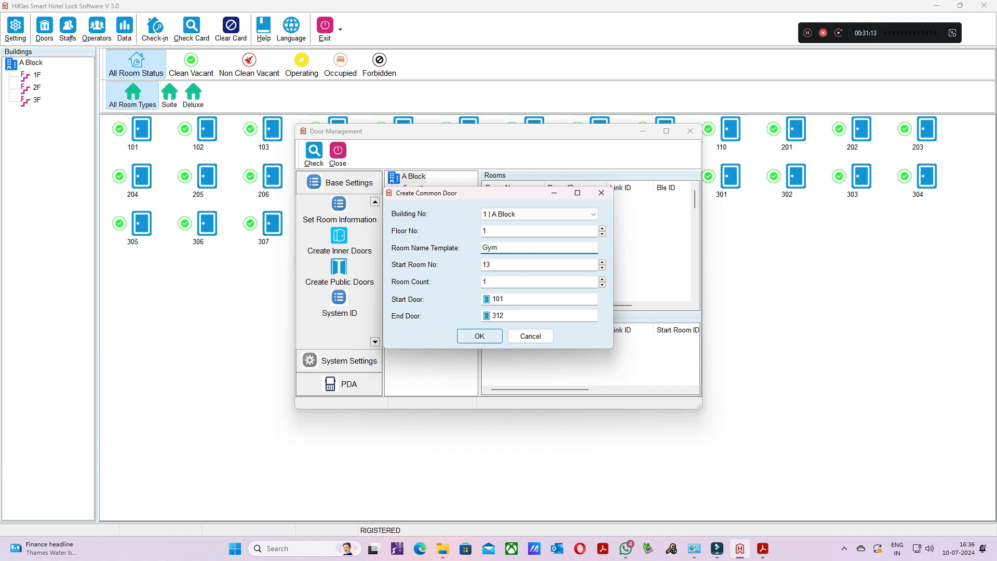
{"action": "left_click", "coordinate": [480, 336]}
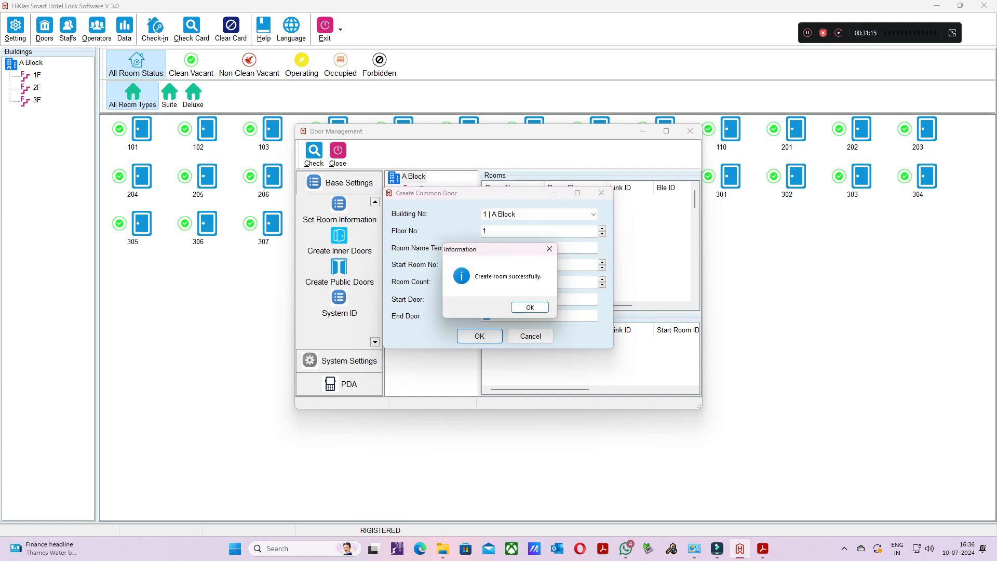
{"action": "left_click", "coordinate": [530, 308]}
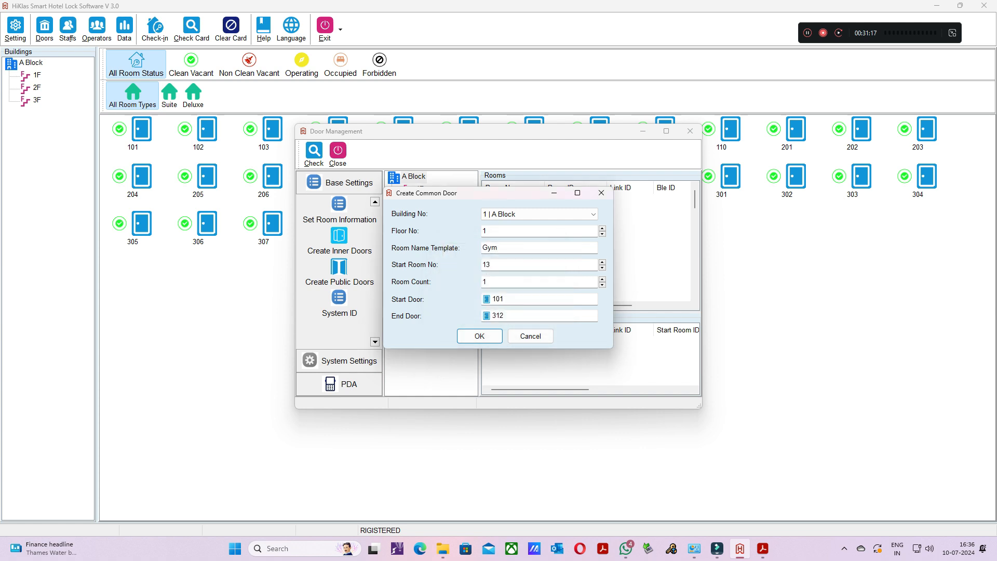
{"action": "left_click", "coordinate": [531, 336]}
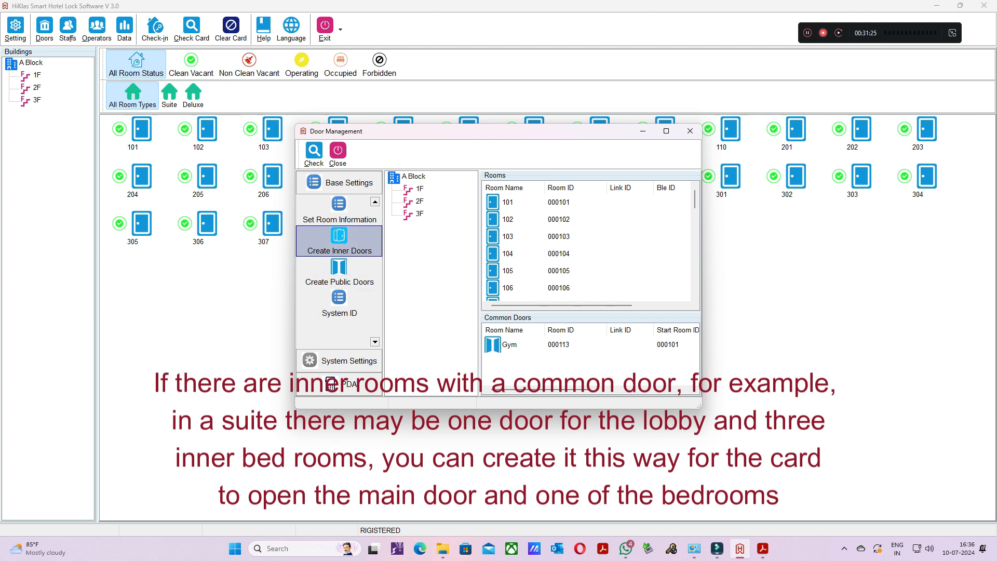
- Create 3 inner doors for outer door 103 with the name template 103_##, and close door management
{"action": "left_click", "coordinate": [339, 243]}
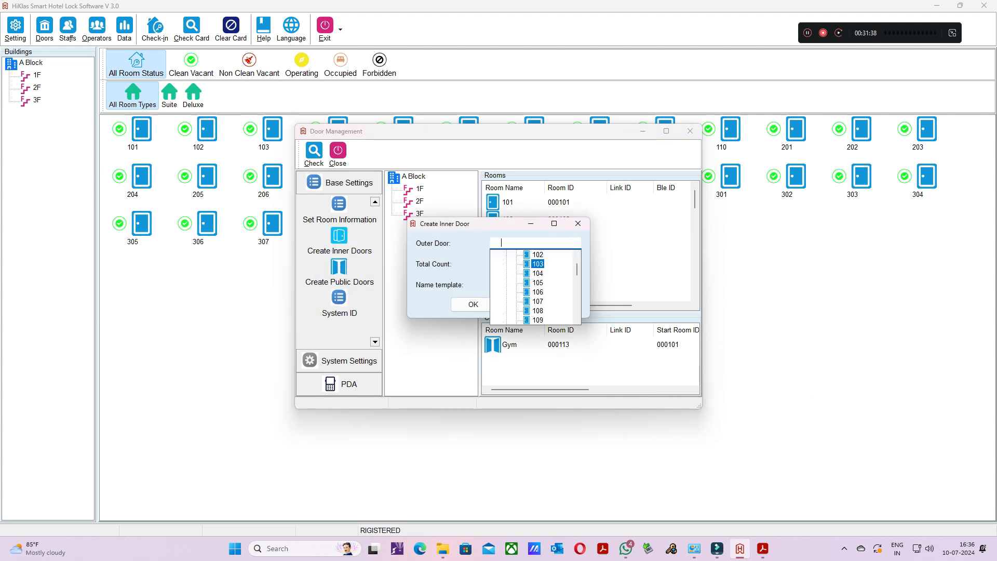
{"action": "left_click", "coordinate": [535, 278]}
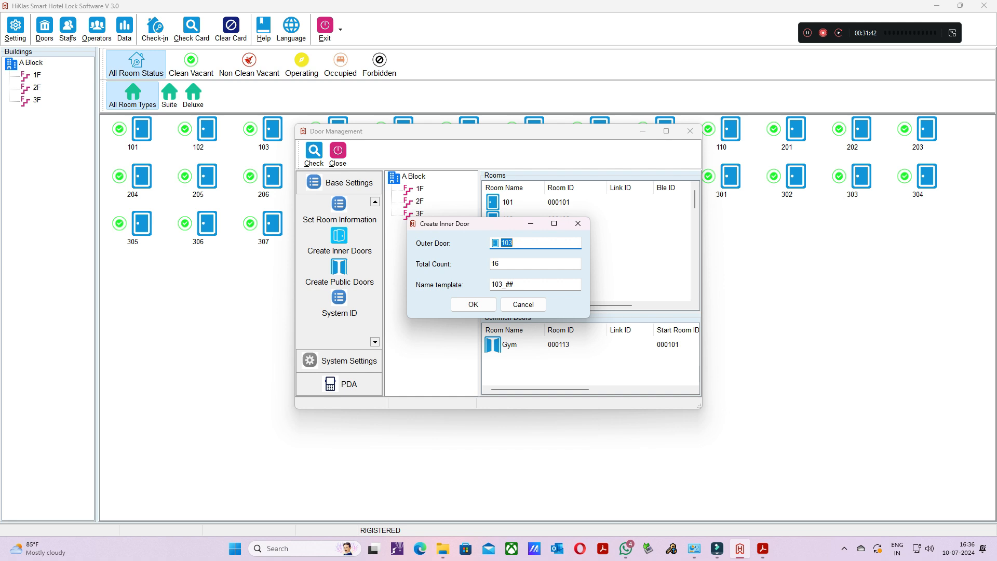
{"action": "key", "text": "Tab"}
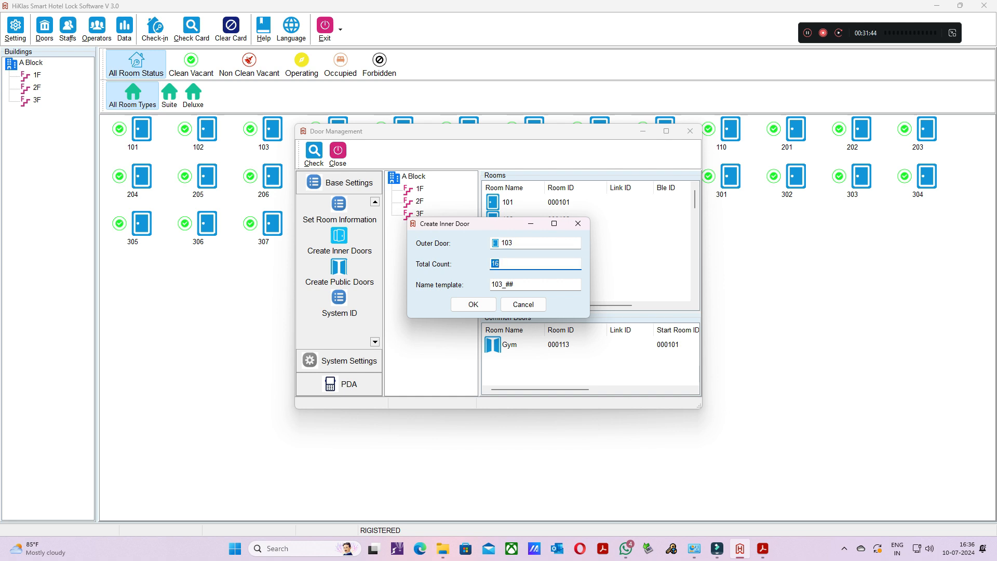
{"action": "type", "text": "3"}
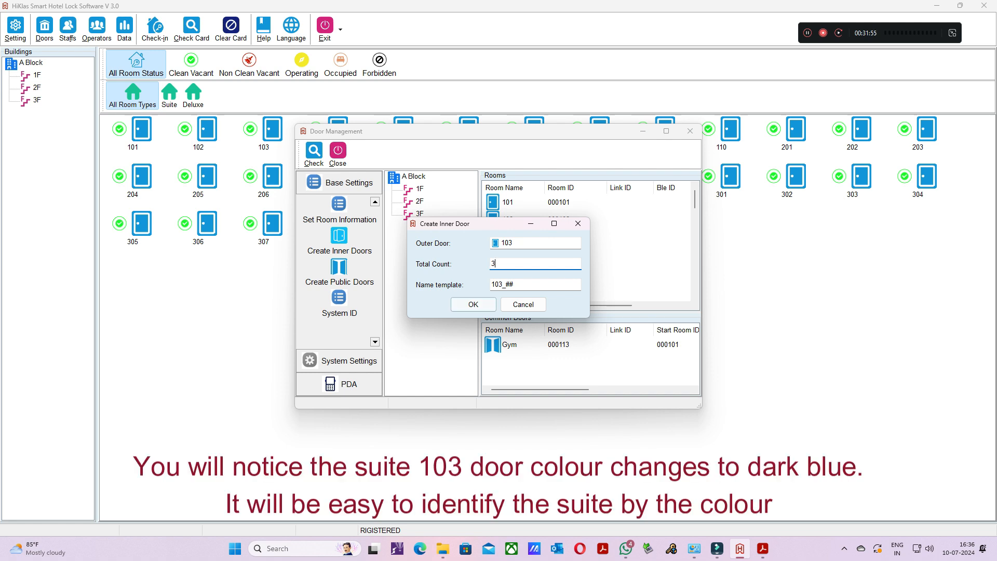
{"action": "left_click", "coordinate": [474, 304]}
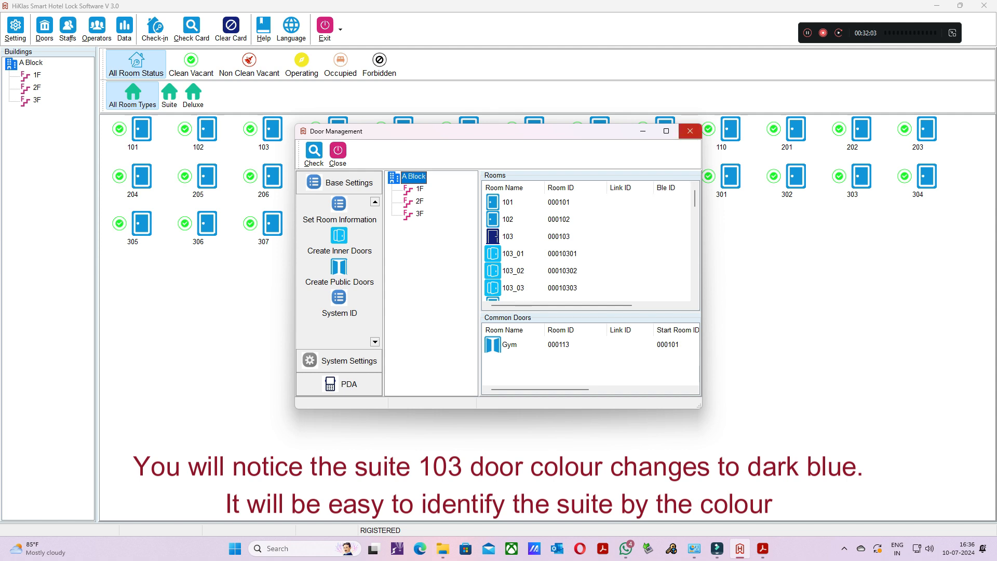
{"action": "left_click", "coordinate": [690, 131]}
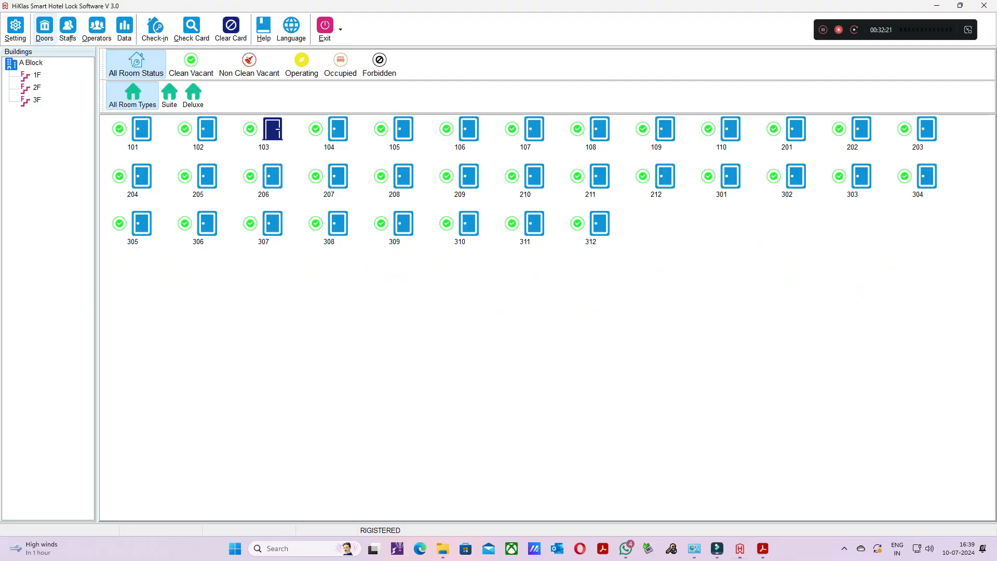
- Set the hotel's new system ID on sector 1, entering and confirming the secret SID, and close door management
{"action": "left_click", "coordinate": [44, 29]}
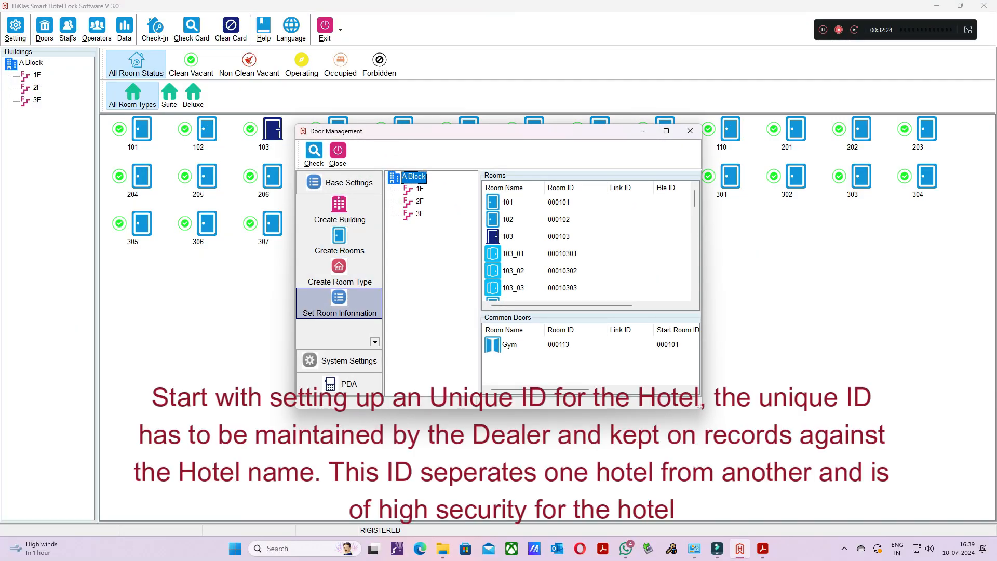
{"action": "left_click", "coordinate": [375, 341]}
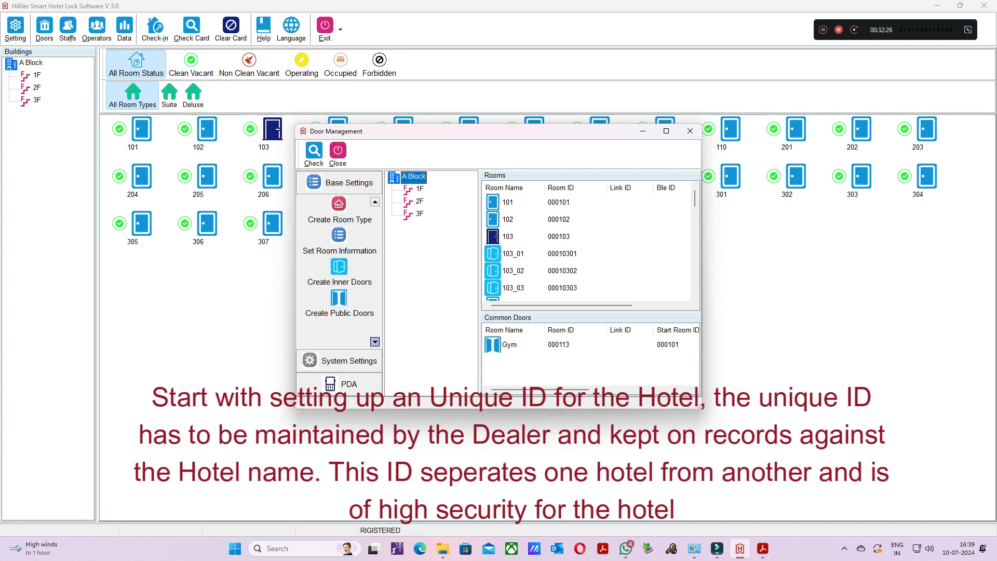
{"action": "left_click", "coordinate": [375, 342]}
{"action": "left_click", "coordinate": [340, 281]}
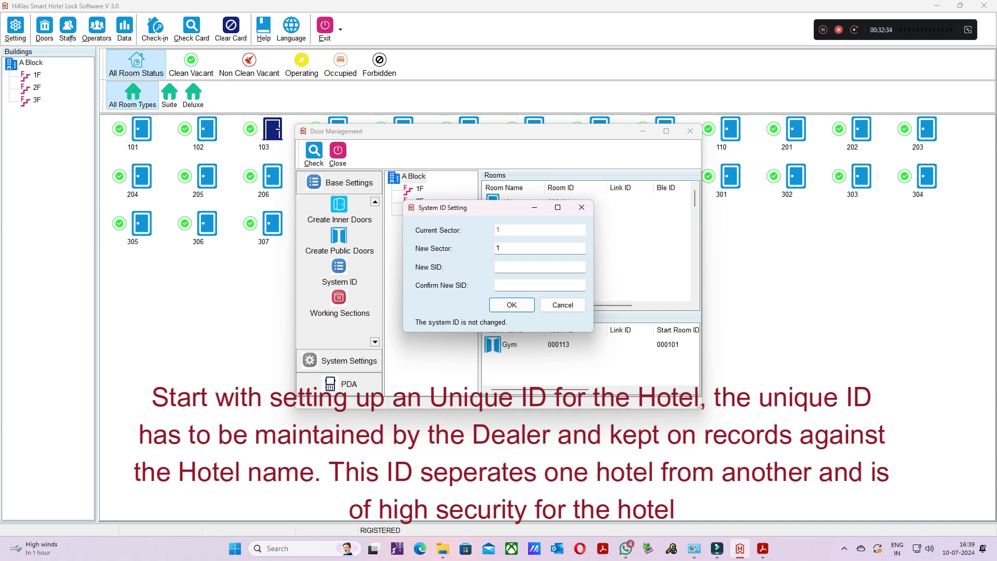
{"action": "left_click", "coordinate": [540, 267]}
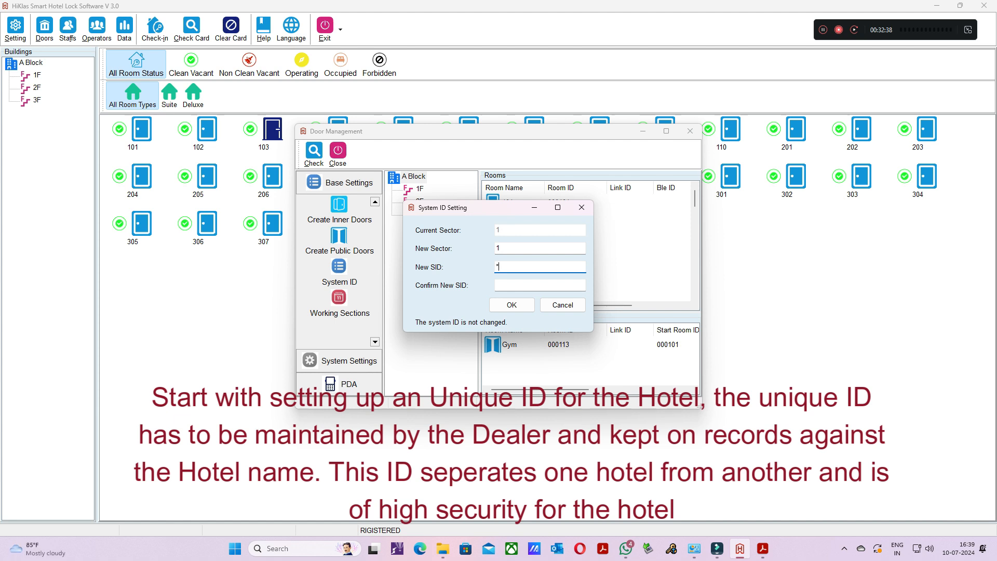
{"action": "type", "text": "******"}
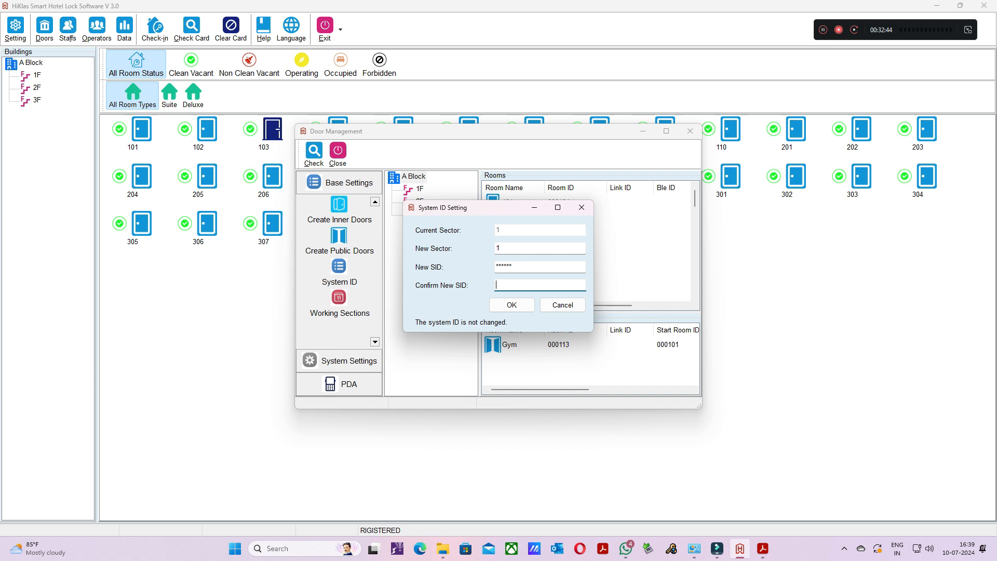
{"action": "type", "text": "******"}
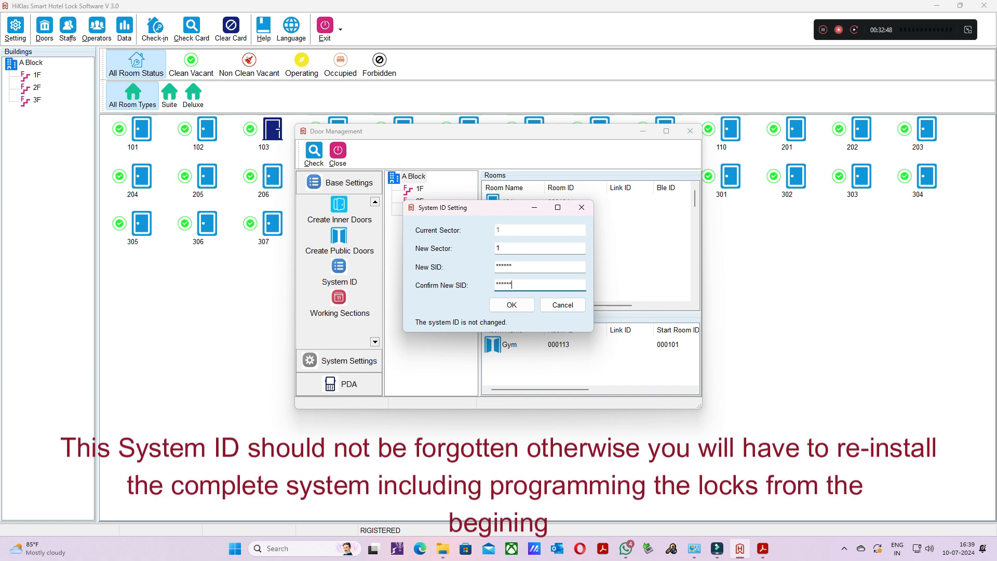
{"action": "left_click", "coordinate": [512, 305]}
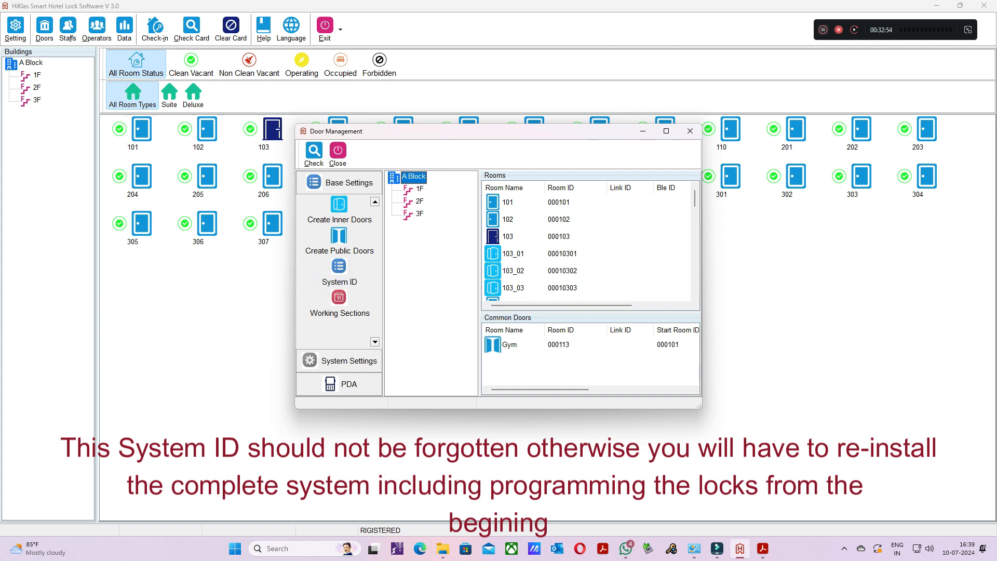
{"action": "left_click", "coordinate": [691, 131]}
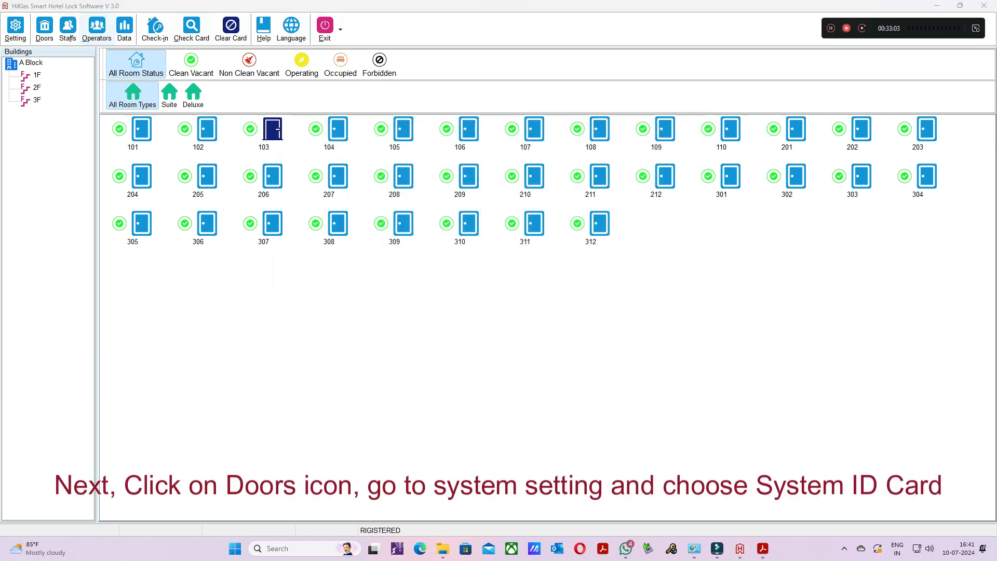
- Issue a System ID Card from the door management system settings
{"action": "left_click", "coordinate": [44, 29]}
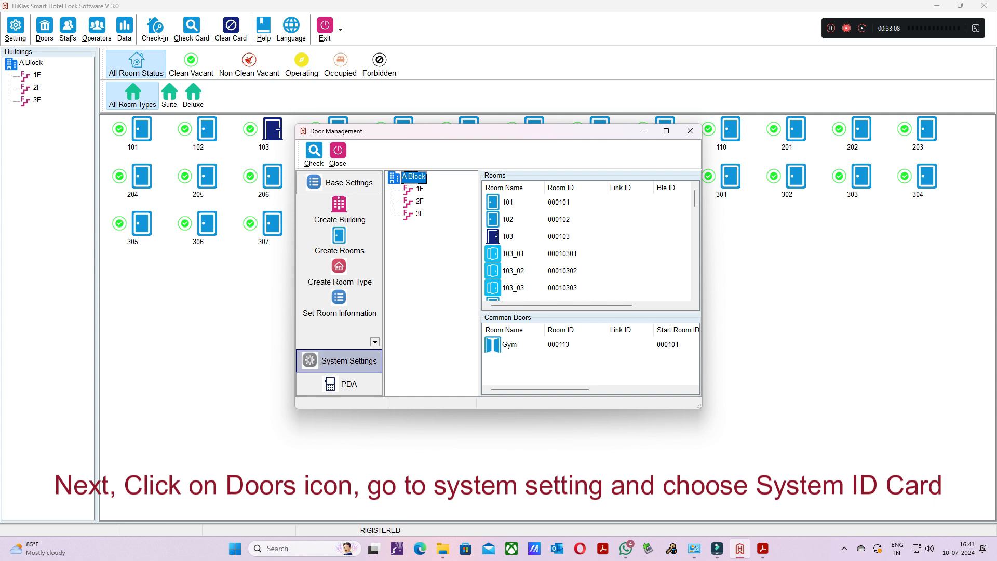
{"action": "left_click", "coordinate": [349, 360]}
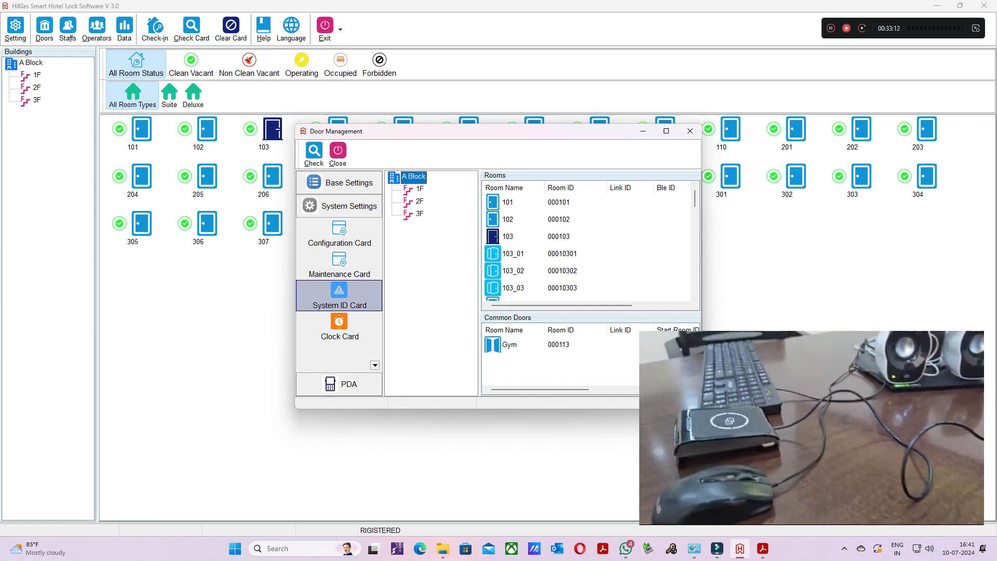
{"action": "left_click", "coordinate": [340, 312]}
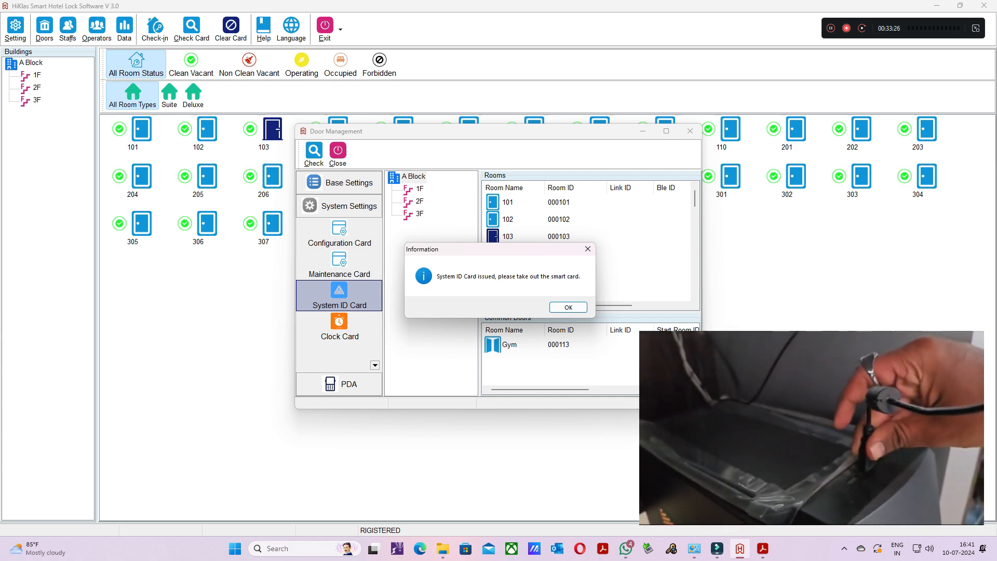
{"action": "key", "text": "Return"}
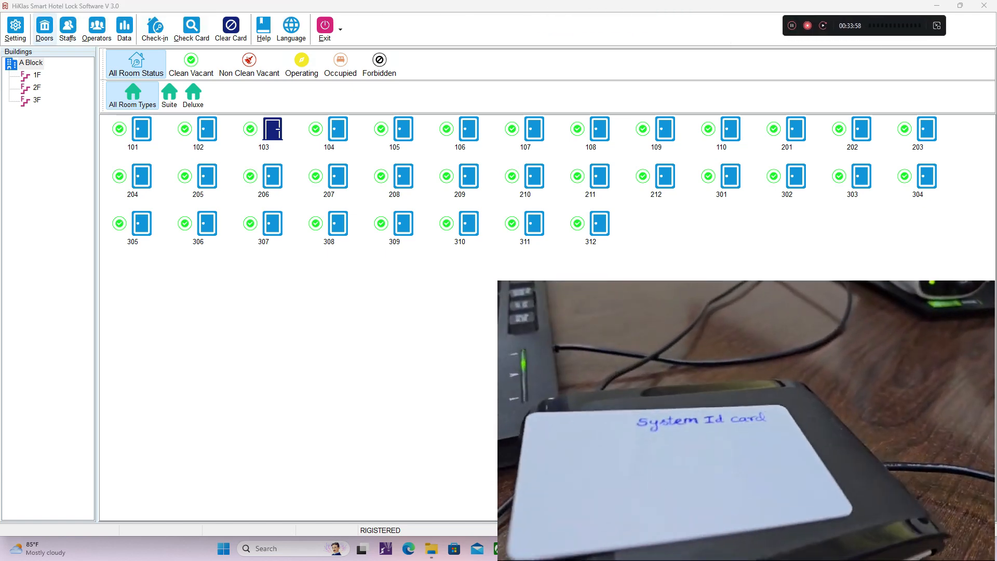
- Issue a Maintenance Card for room 101 without passage mode, and close the card form
{"action": "left_click", "coordinate": [45, 29]}
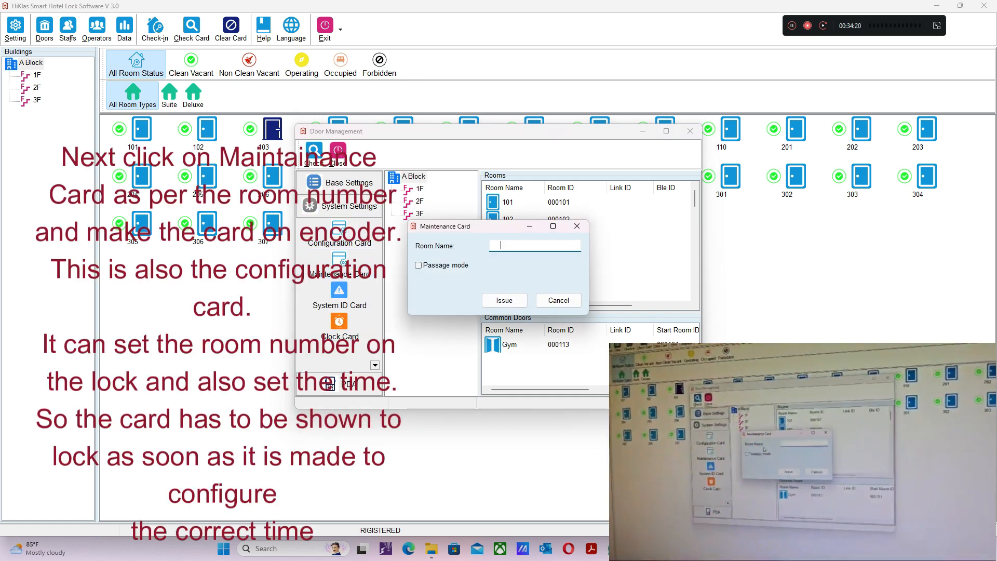
{"action": "left_click", "coordinate": [500, 246]}
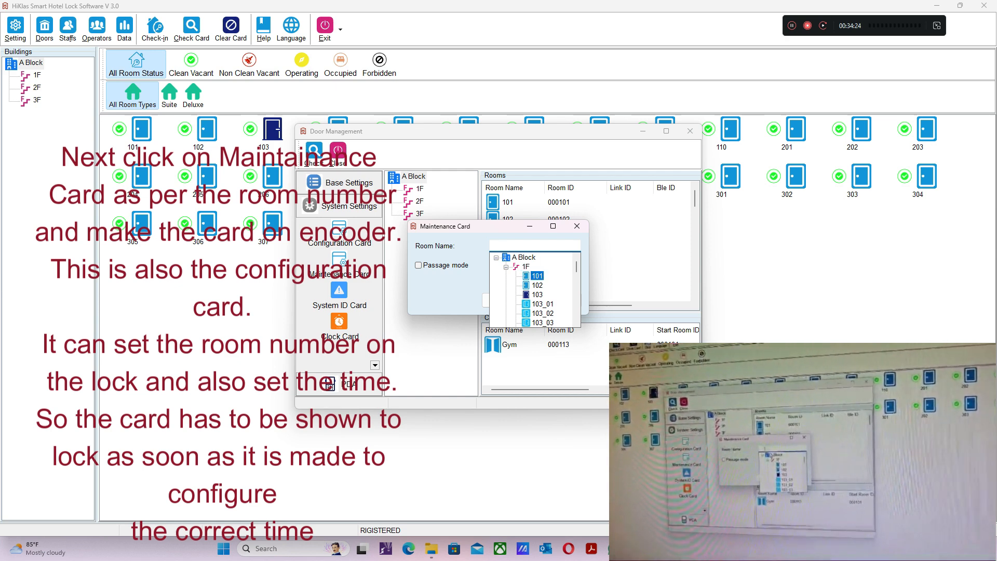
{"action": "left_click", "coordinate": [537, 276]}
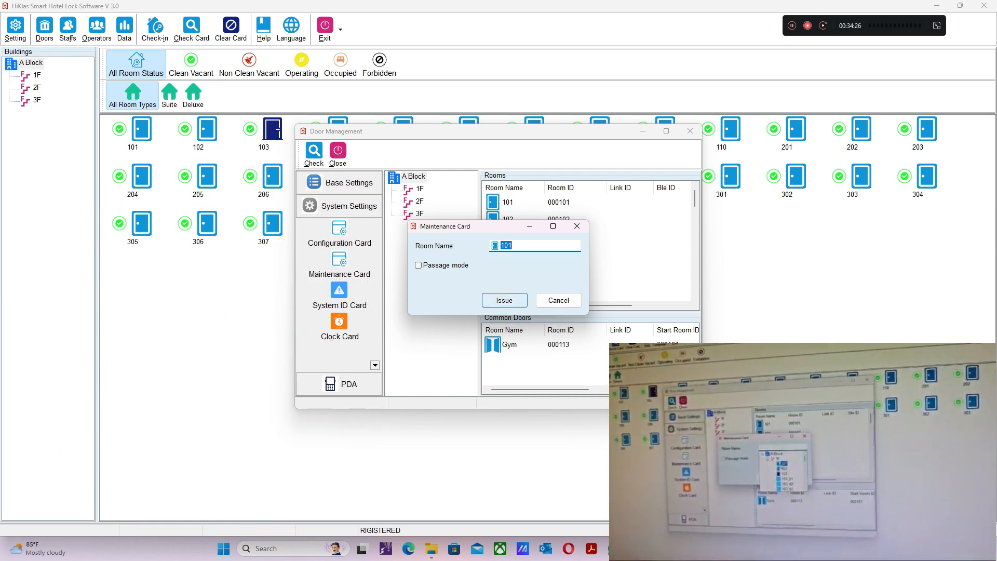
{"action": "left_click", "coordinate": [505, 301]}
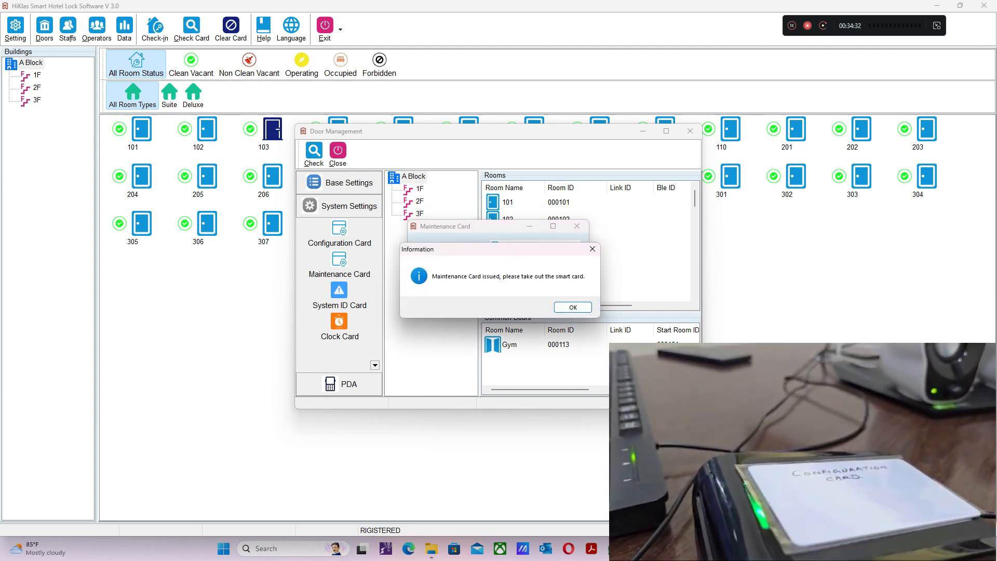
{"action": "key", "text": "Return"}
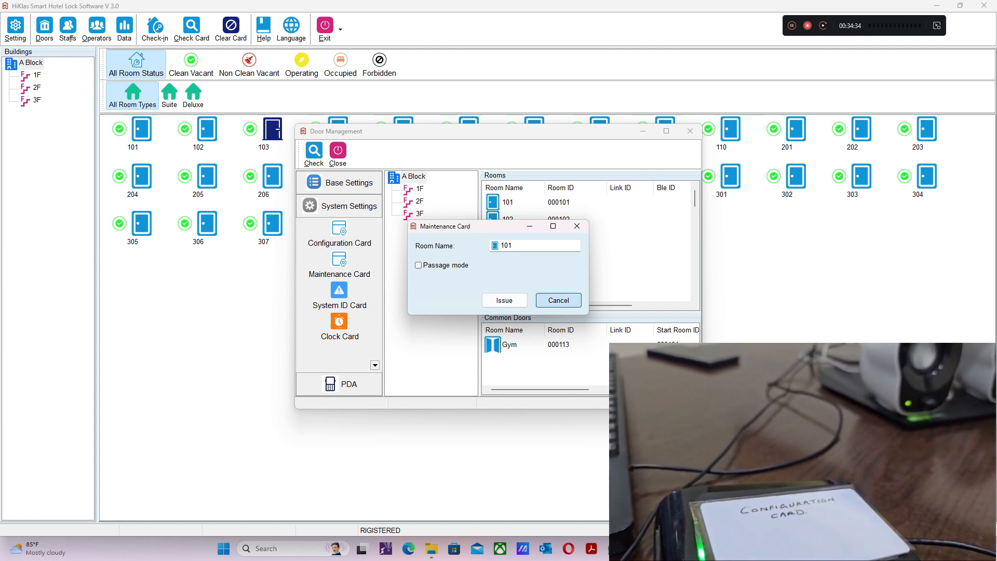
{"action": "key", "text": "Return"}
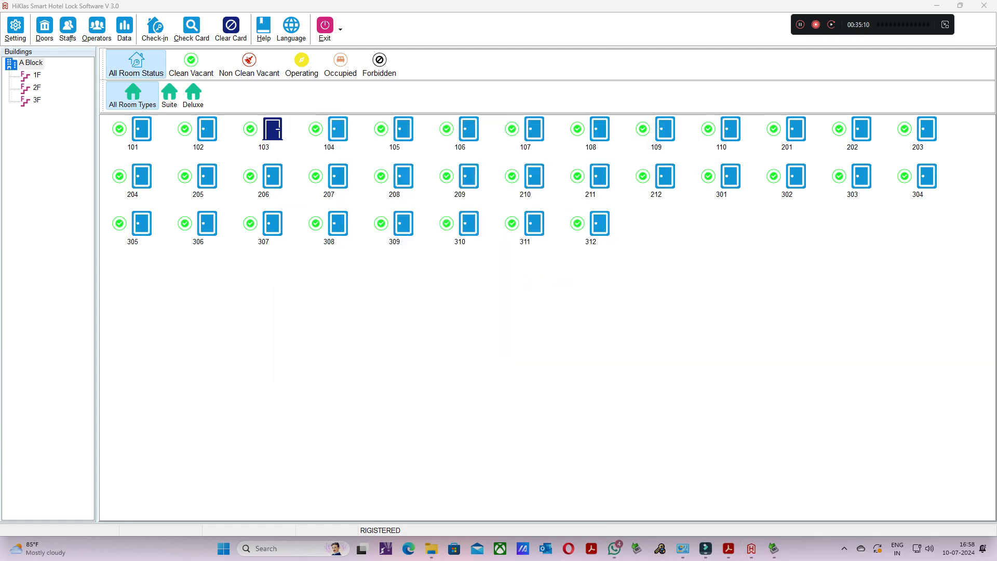
- Issue a new guest card for room 101 with 3 staying days
{"action": "double_click", "coordinate": [141, 129]}
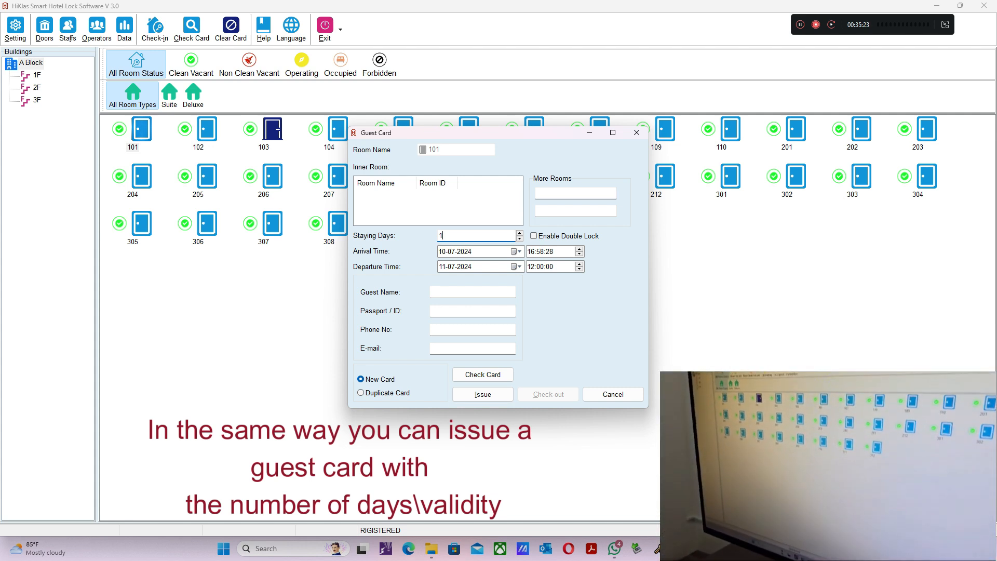
{"action": "double_click", "coordinate": [441, 236]}
{"action": "type", "text": "2"}
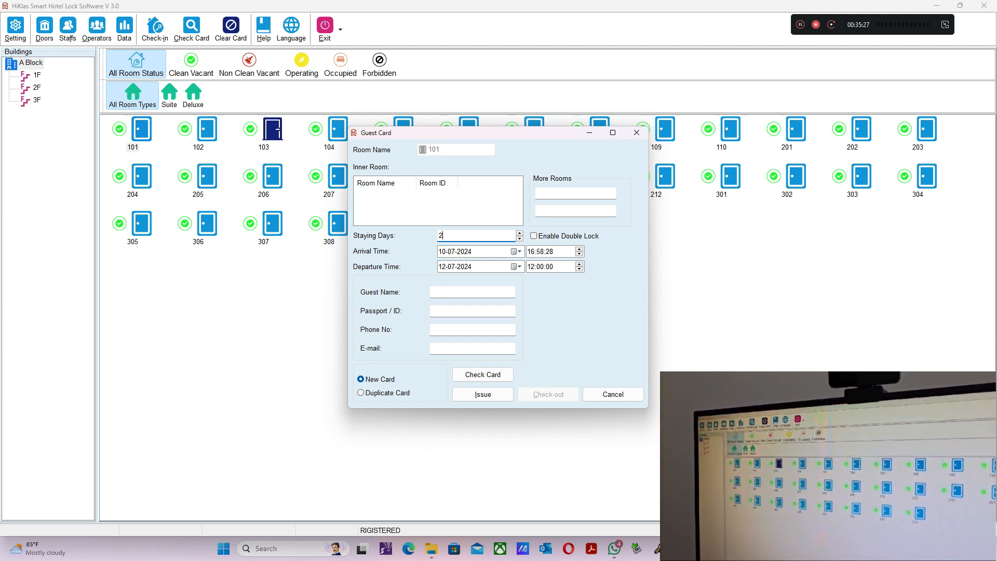
{"action": "key", "text": "BackSpace"}
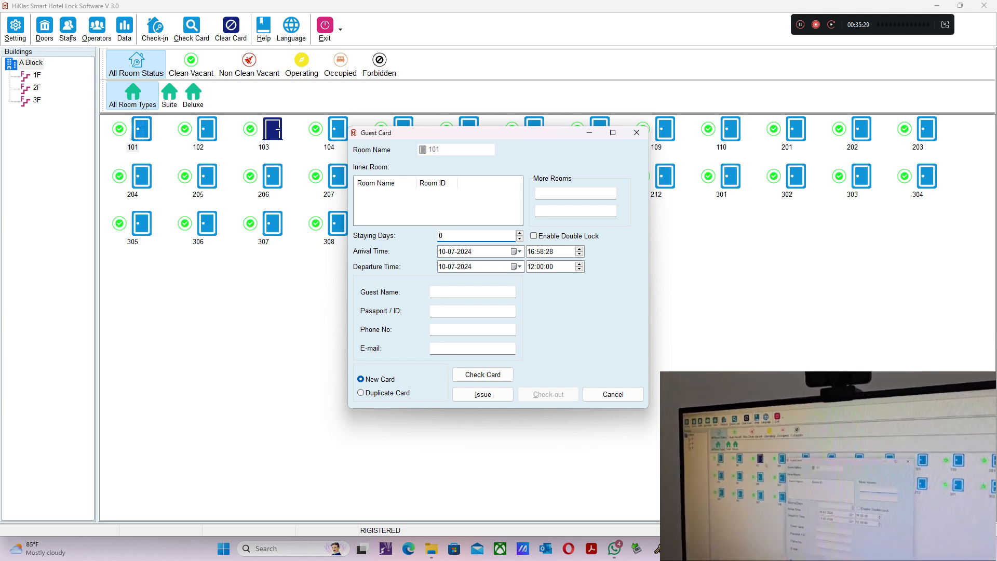
{"action": "double_click", "coordinate": [442, 236]}
{"action": "type", "text": "3"}
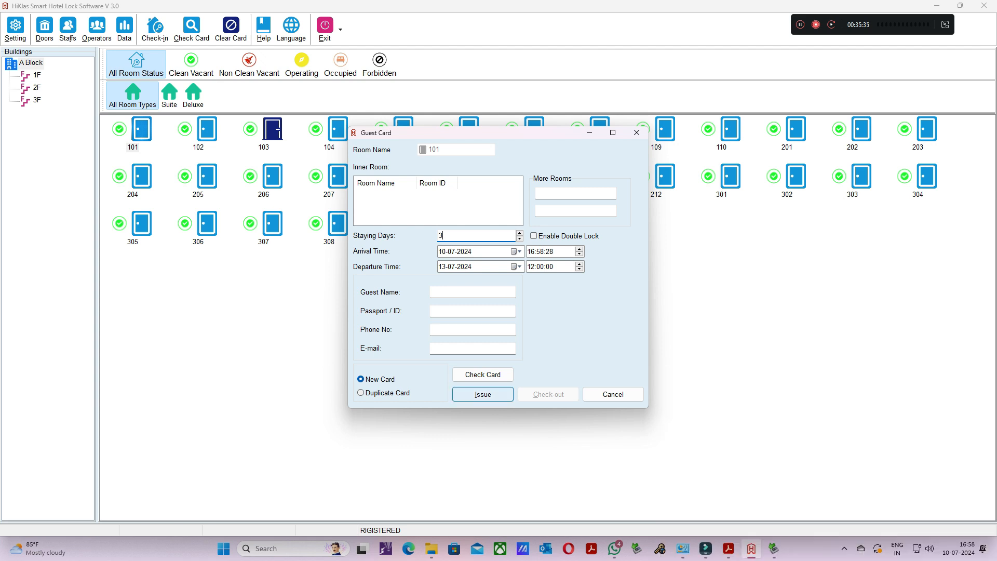
{"action": "left_click", "coordinate": [482, 394]}
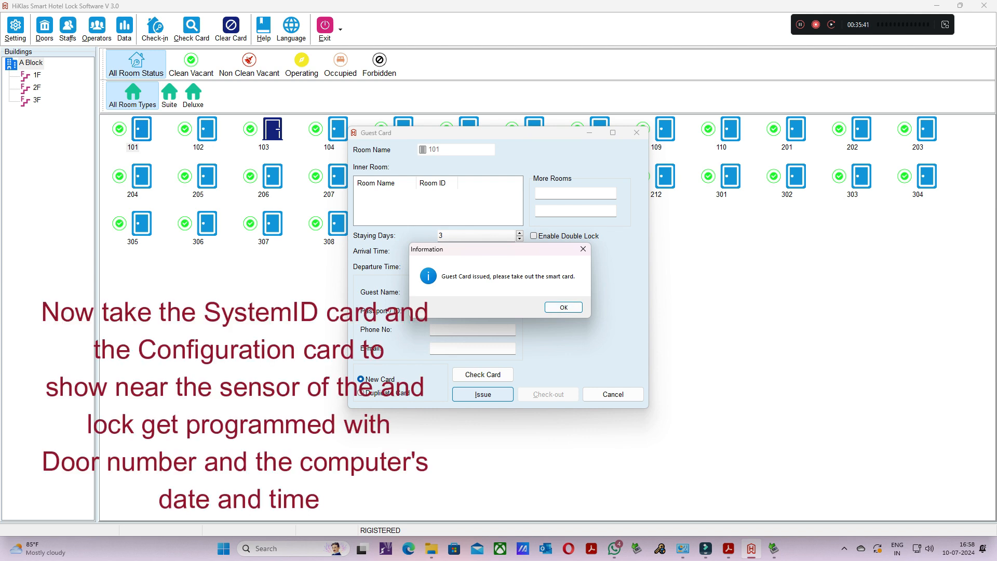
{"action": "key", "text": "Return"}
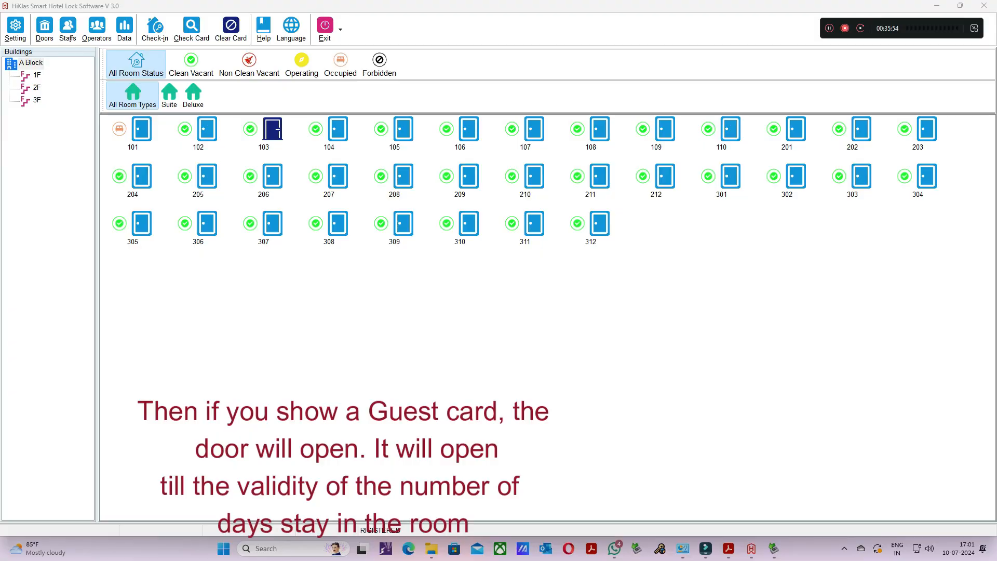
- Check out room 101 before the guest's departure date
{"action": "right_click", "coordinate": [140, 130]}
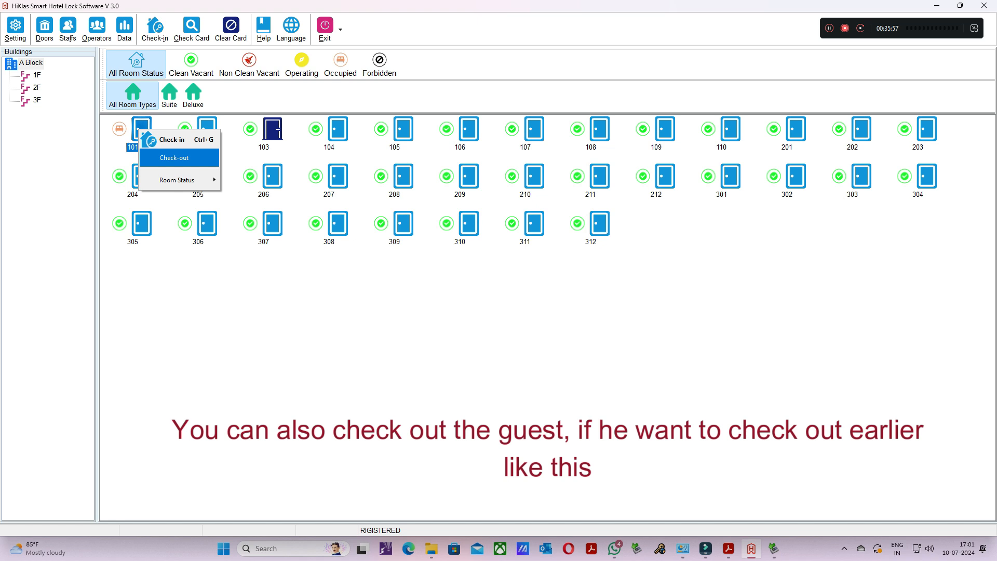
{"action": "left_click", "coordinate": [174, 158]}
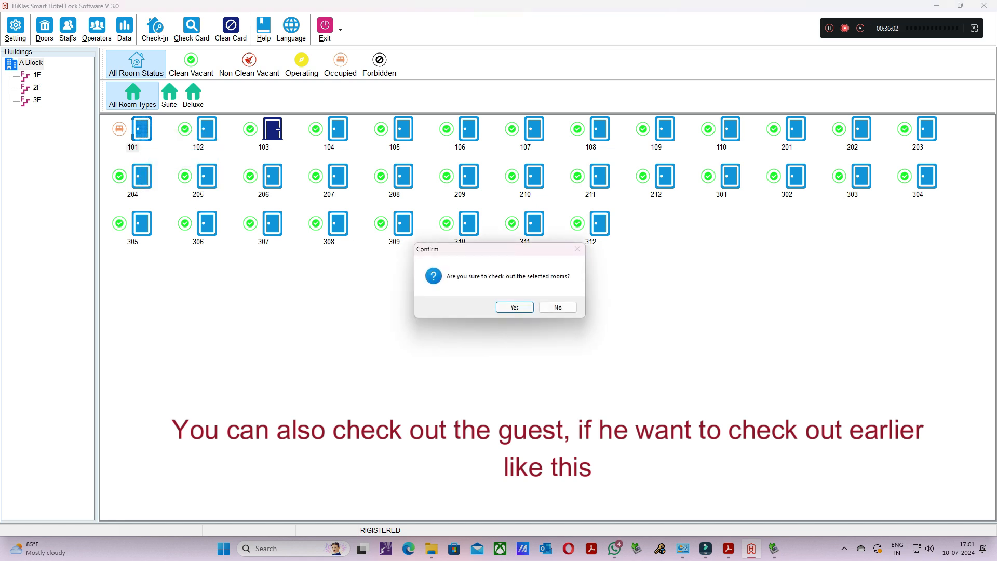
{"action": "left_click", "coordinate": [515, 307]}
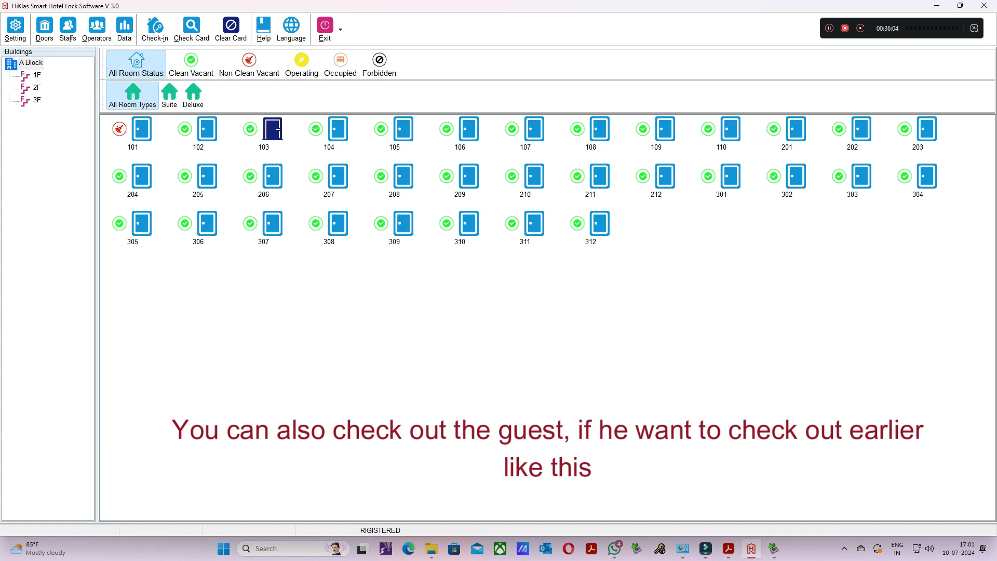
- Set the room status of room 101 to Clean Vacant
{"action": "right_click", "coordinate": [147, 133]}
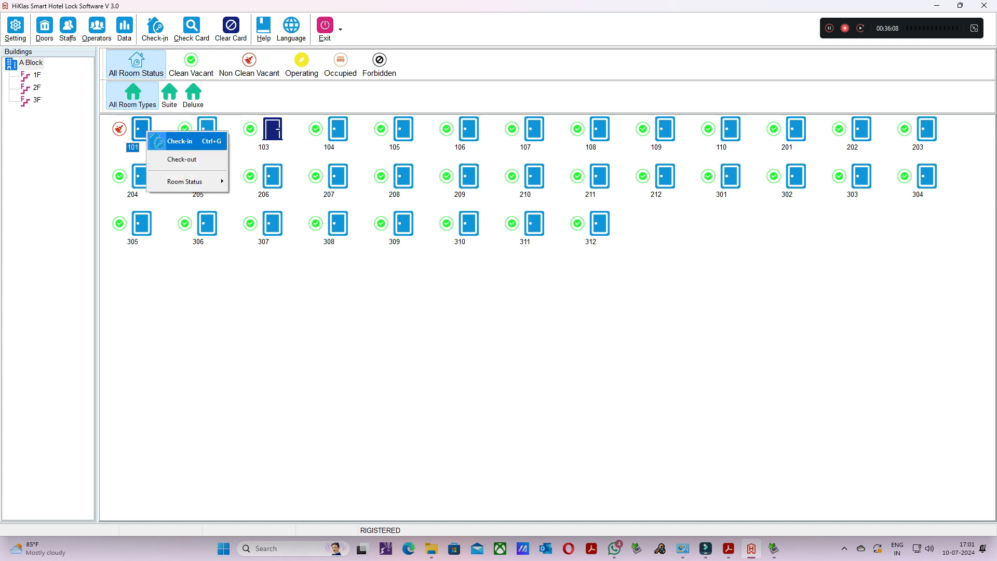
{"action": "mouse_move", "coordinate": [185, 182]}
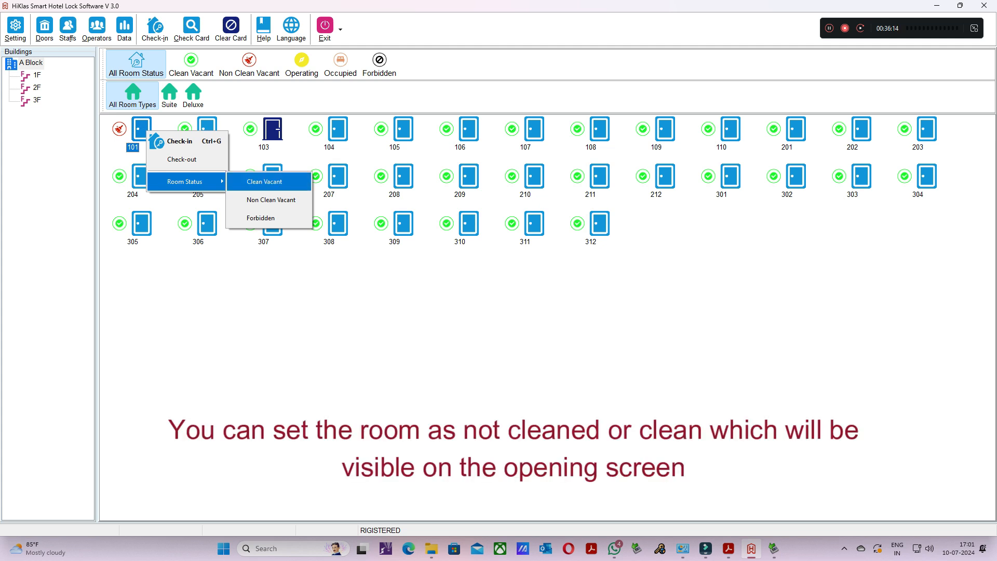
{"action": "left_click", "coordinate": [269, 182]}
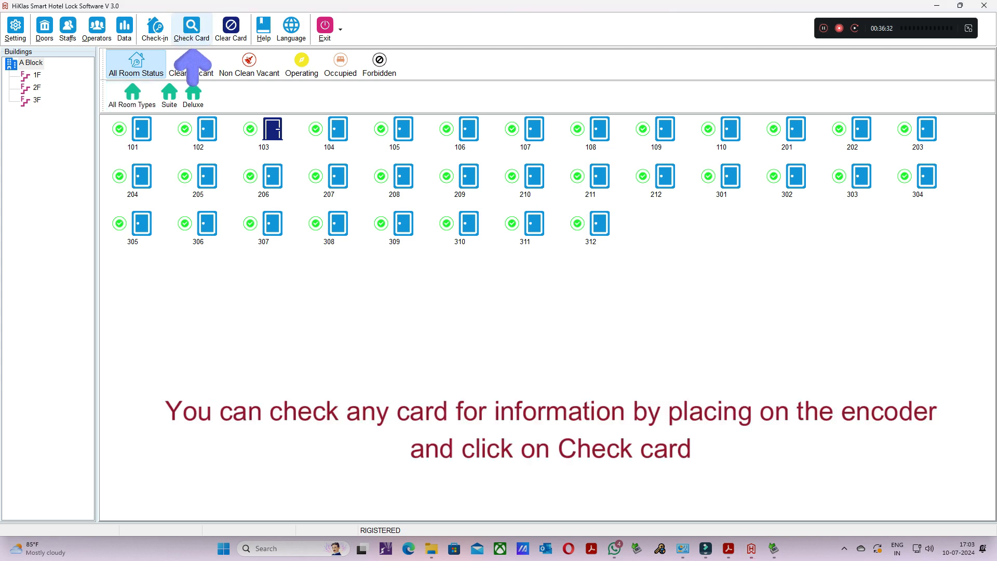
- Check the information stored on the guest card on the encoder, and clear the card for reuse
{"action": "left_click", "coordinate": [191, 30]}
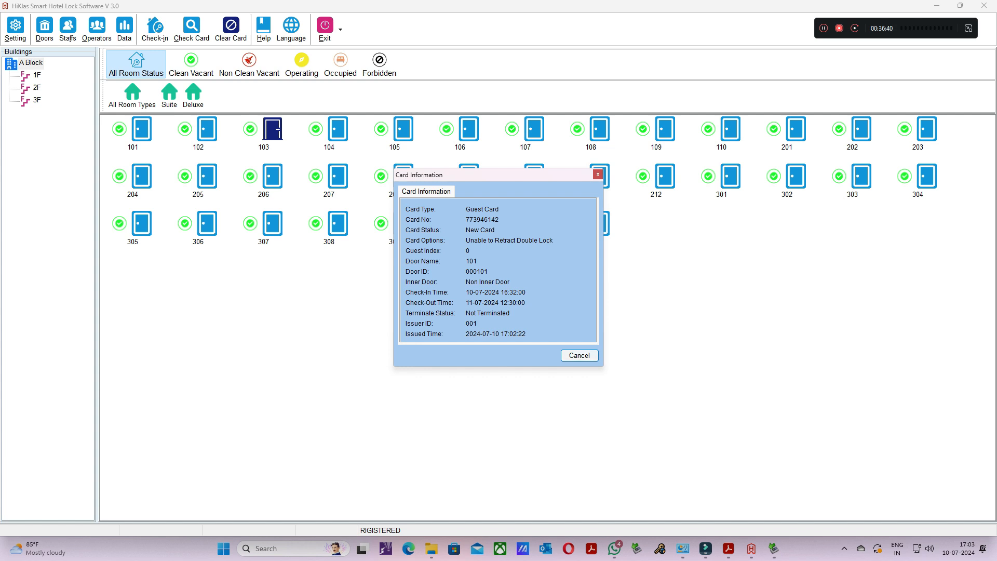
{"action": "key", "text": "Escape"}
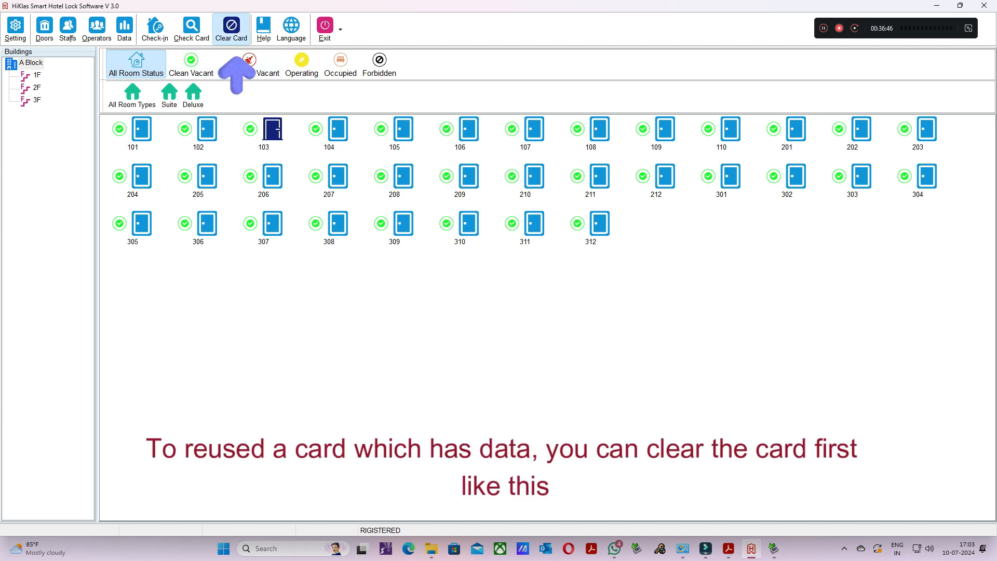
{"action": "left_click", "coordinate": [231, 29]}
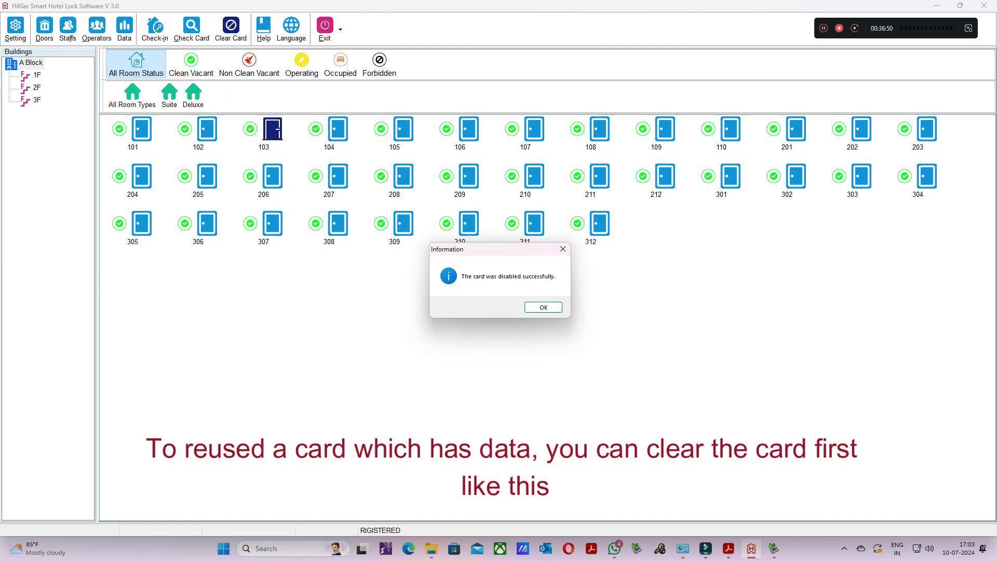
{"action": "key", "text": "Return"}
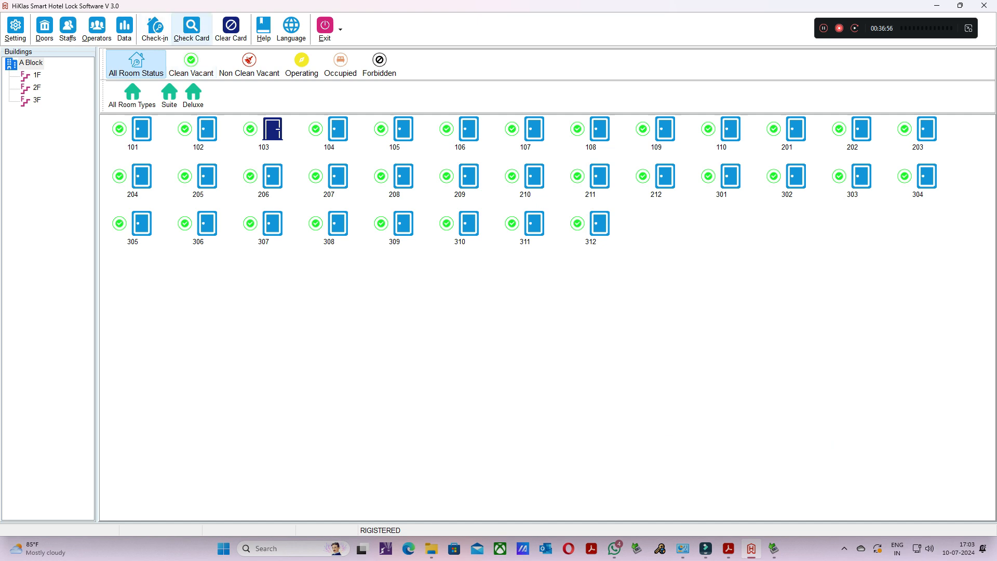
- Check the cleared card on the encoder again, and close its card information
{"action": "left_click", "coordinate": [192, 30]}
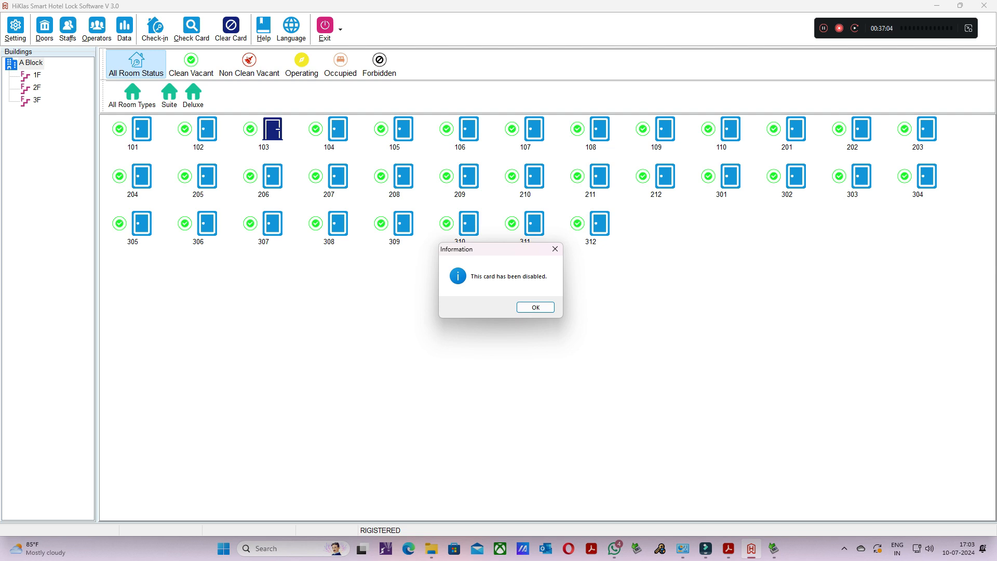
{"action": "left_click", "coordinate": [536, 307]}
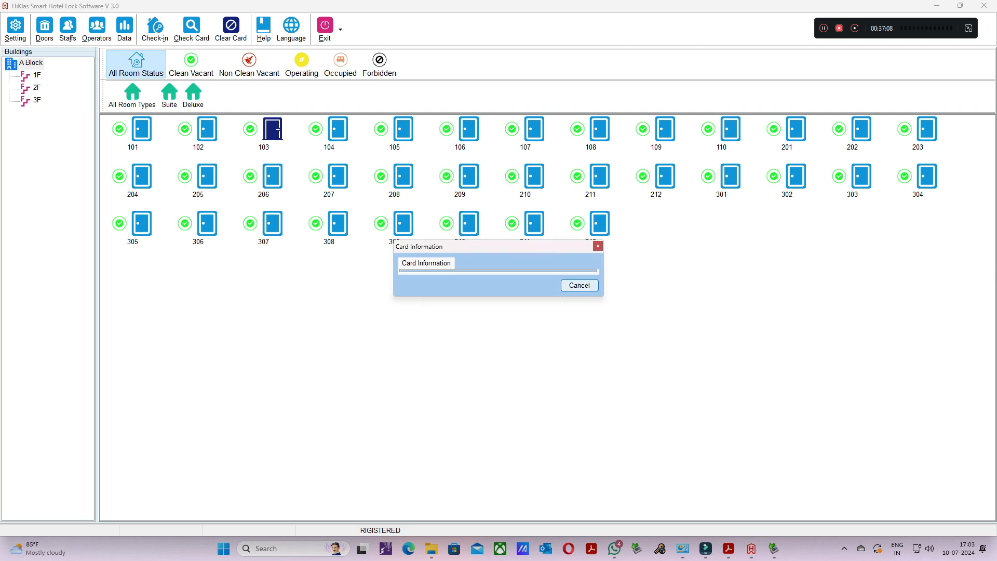
{"action": "left_click", "coordinate": [580, 286]}
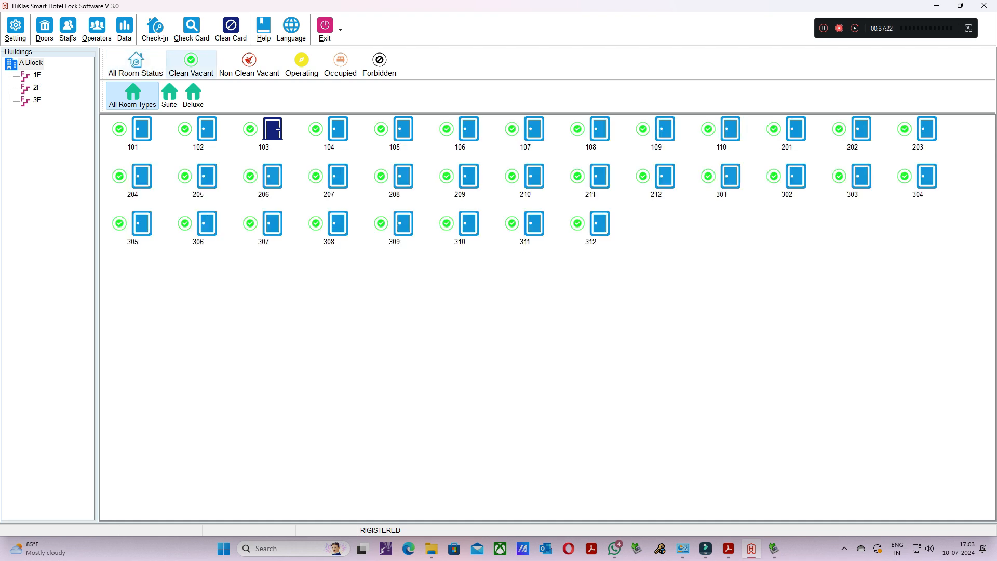
- View the rooms filtered by Clean Vacant, Non Clean Vacant, Operating, Occupied and Forbidden status, and return to all room statuses
{"action": "left_click", "coordinate": [192, 65]}
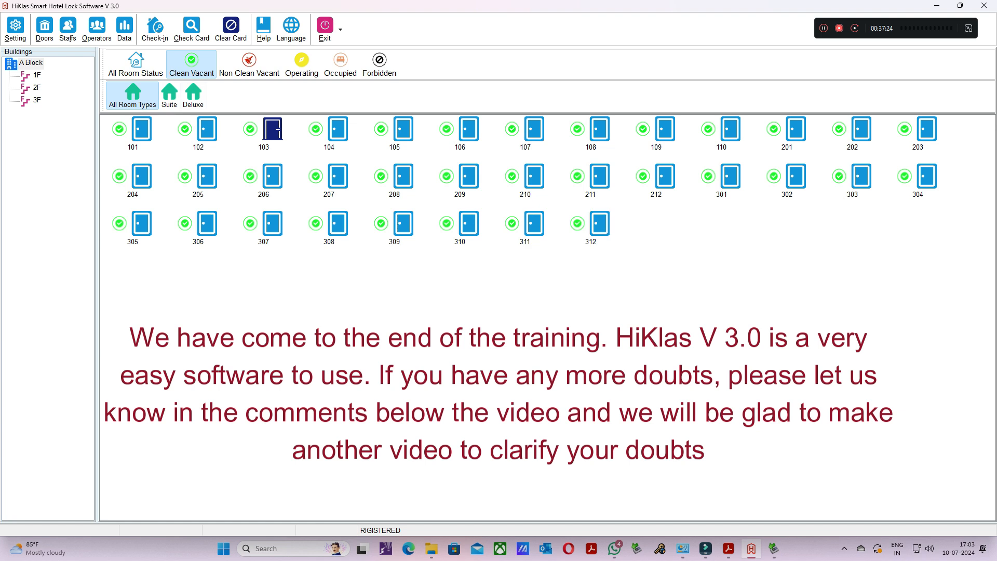
{"action": "left_click", "coordinate": [250, 66]}
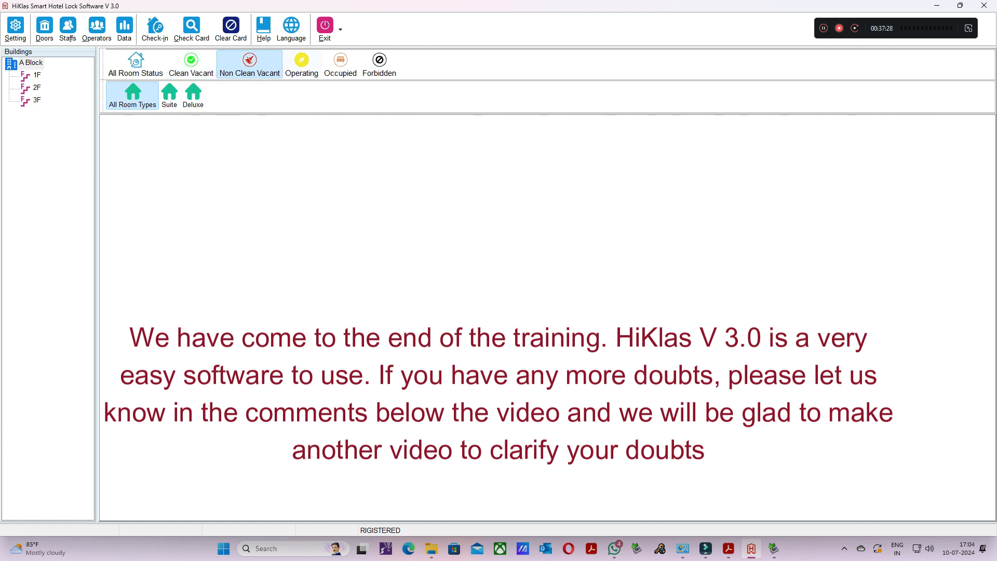
{"action": "left_click", "coordinate": [302, 65]}
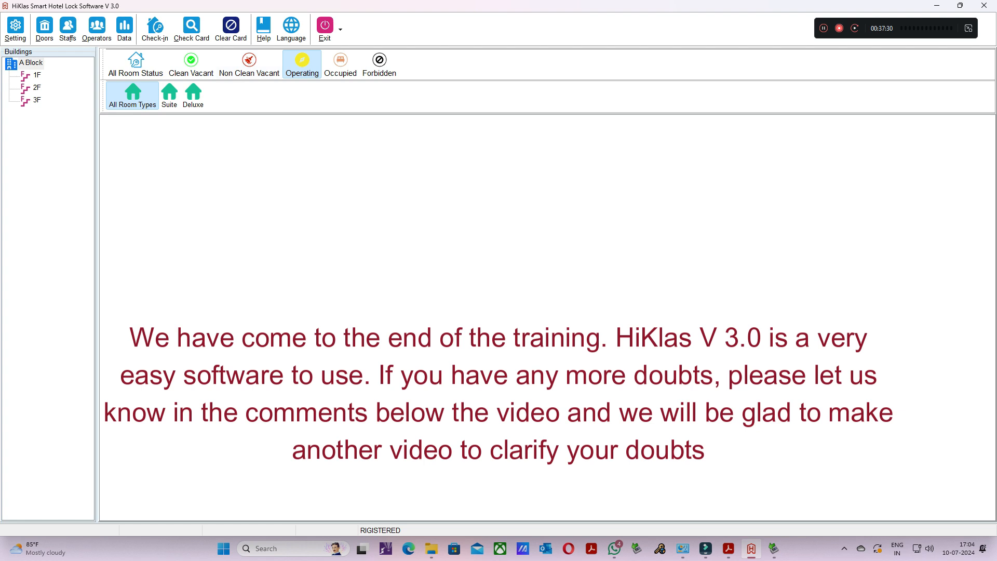
{"action": "left_click", "coordinate": [340, 65]}
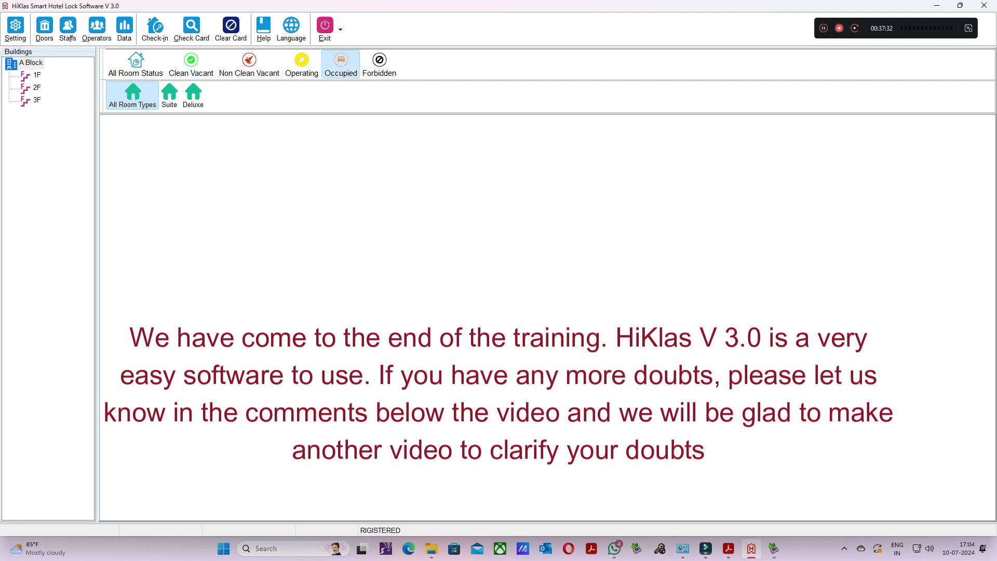
{"action": "left_click", "coordinate": [379, 65]}
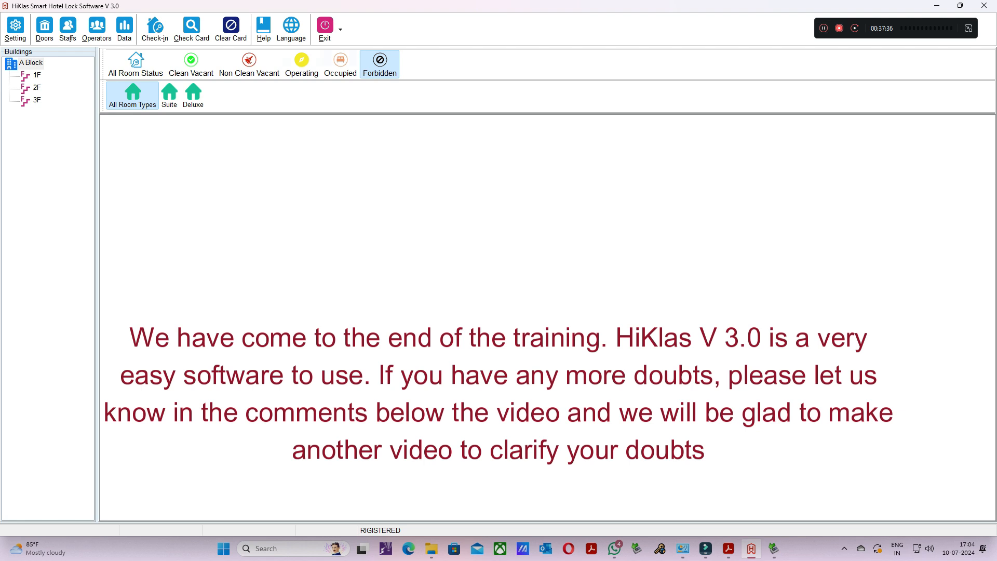
{"action": "left_click", "coordinate": [137, 65]}
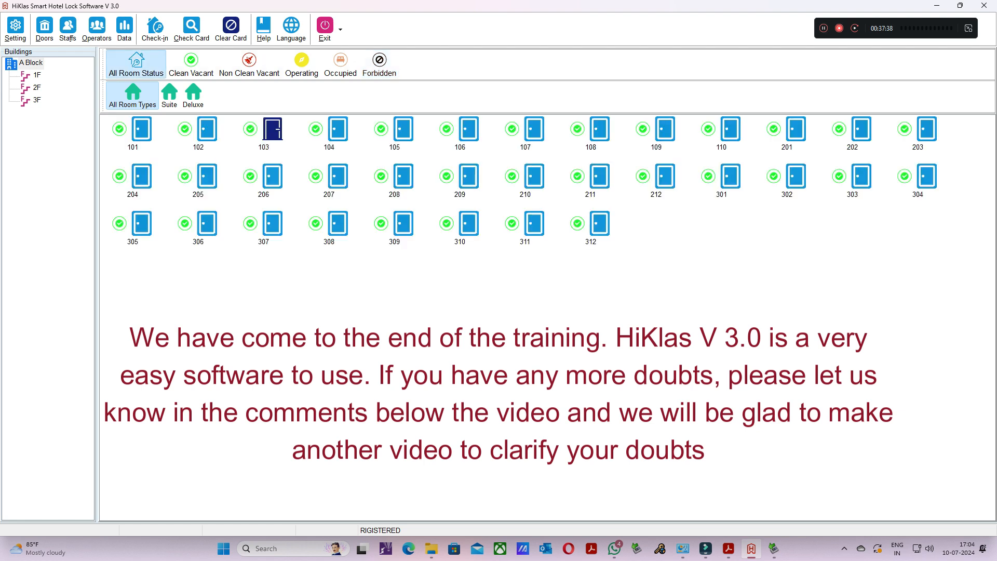